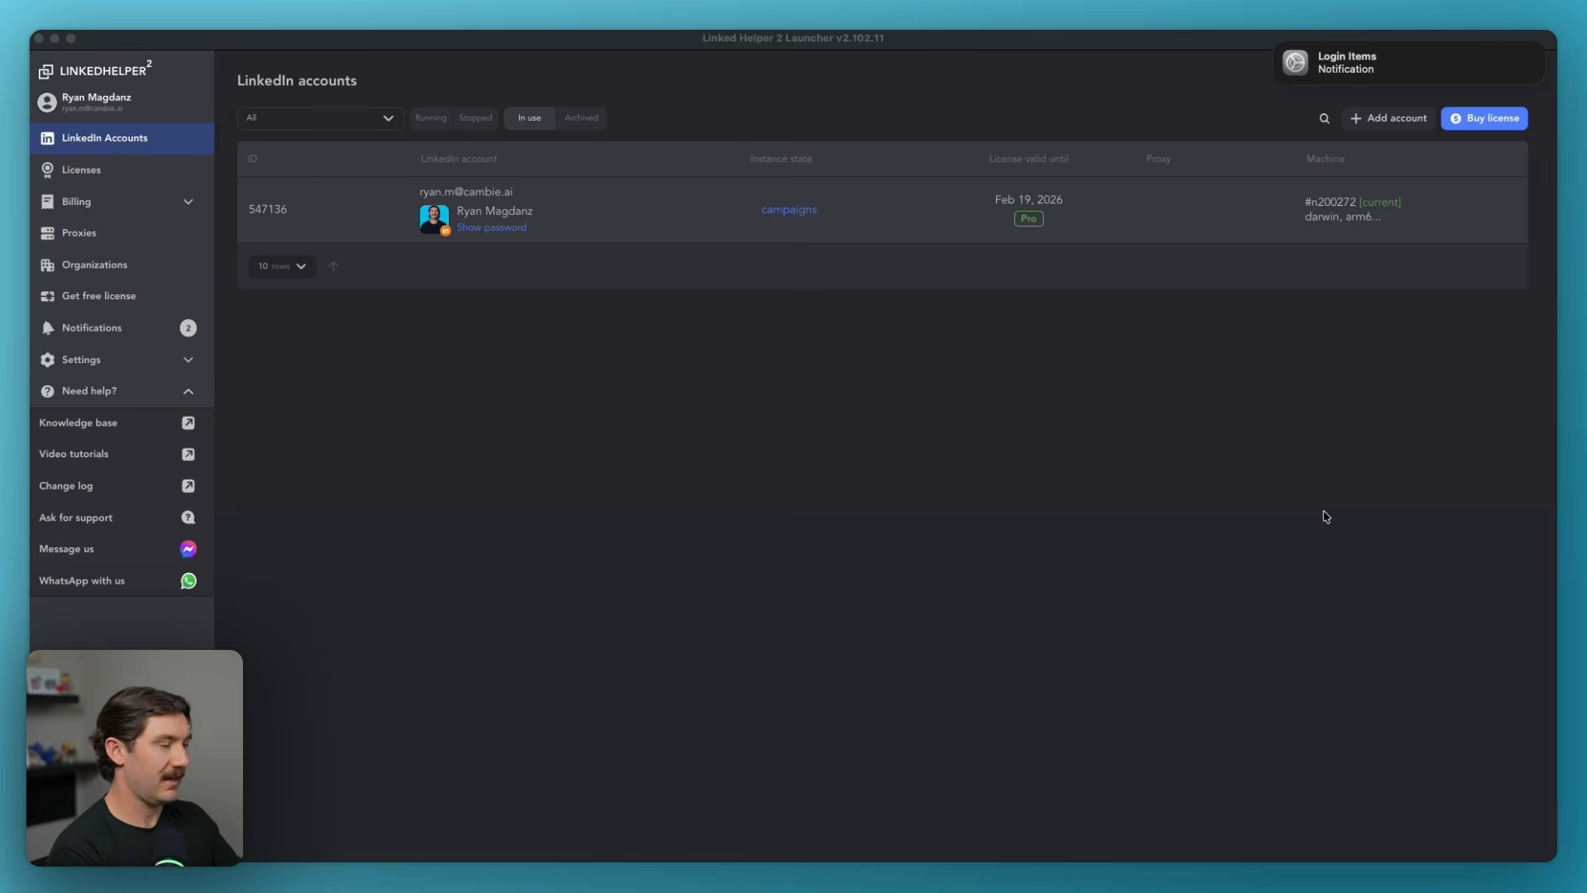
Launch the LinkedIn account's campaign instance from the accounts list.
click(795, 208)
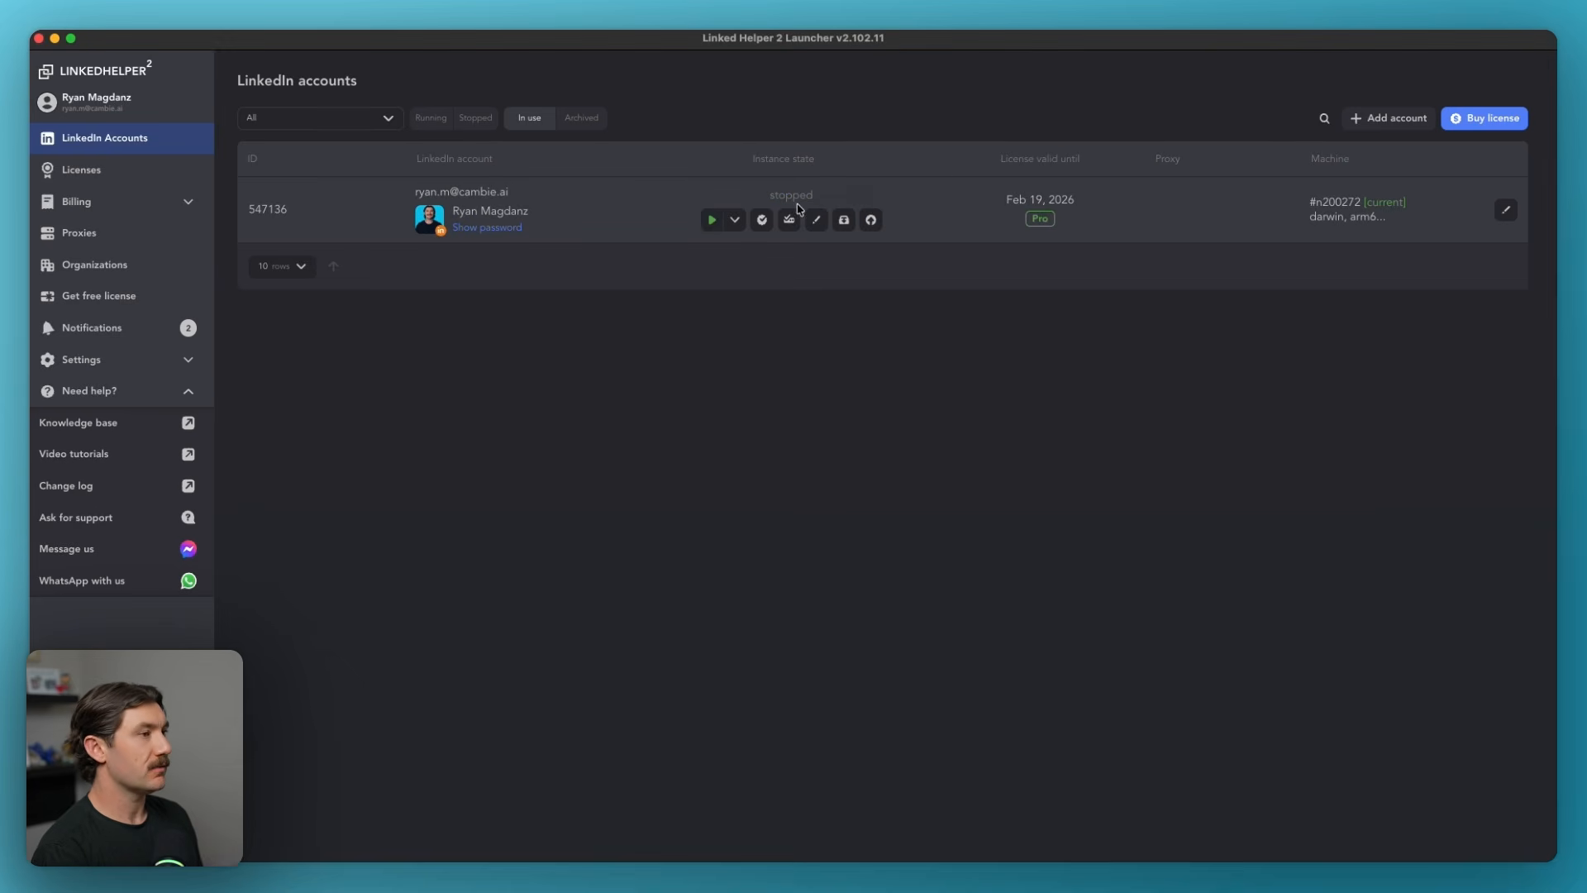
click(712, 221)
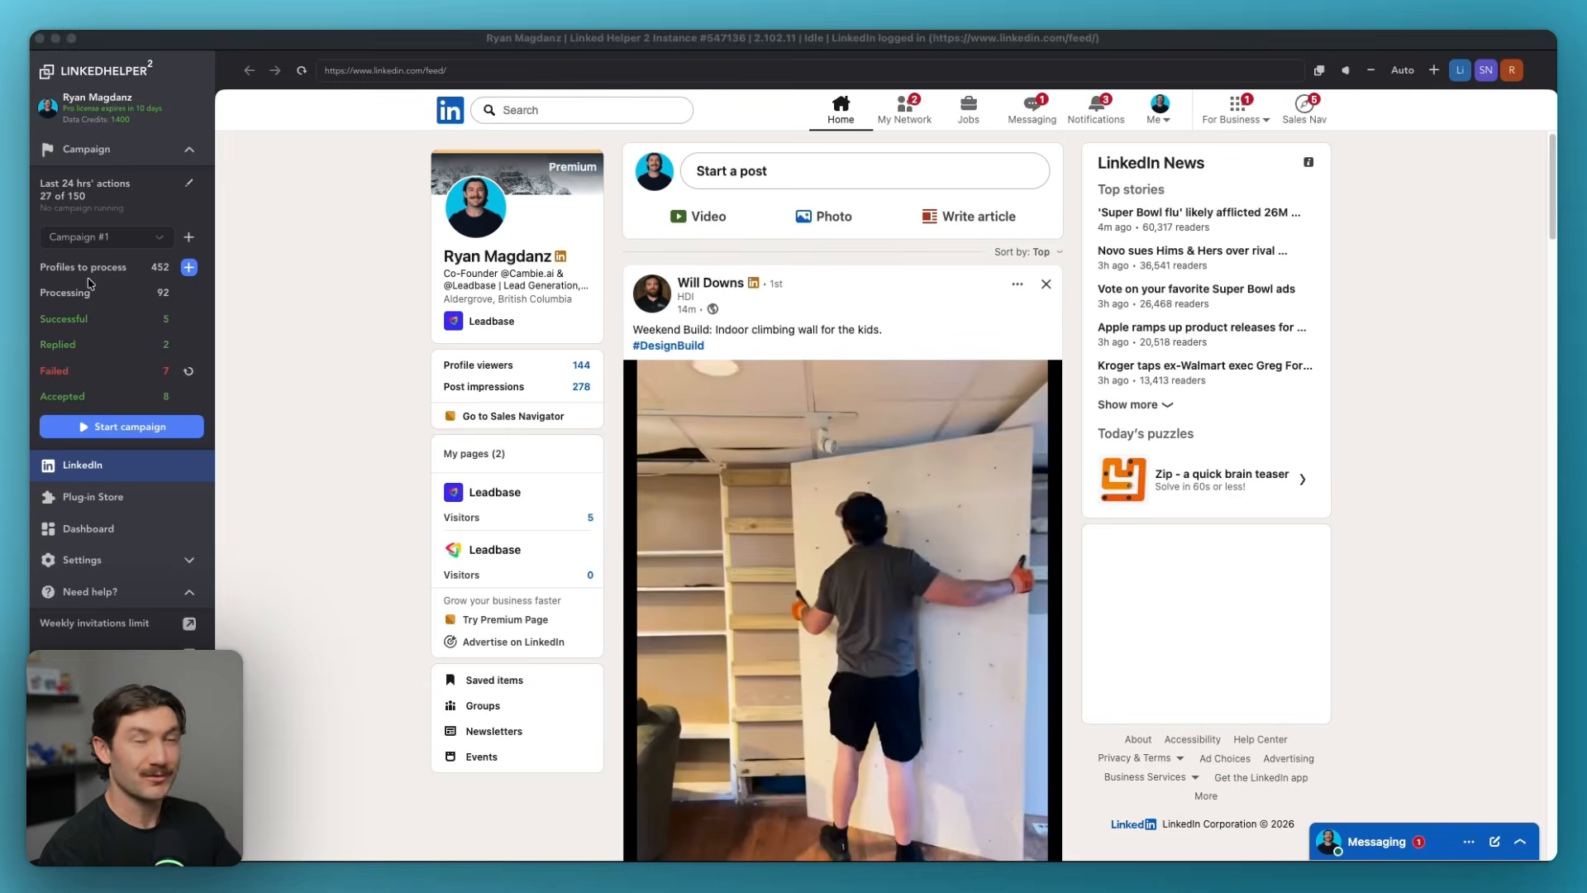
Create a new campaign named "FEX agent outreach" from the Invite and follow-up template.
click(153, 241)
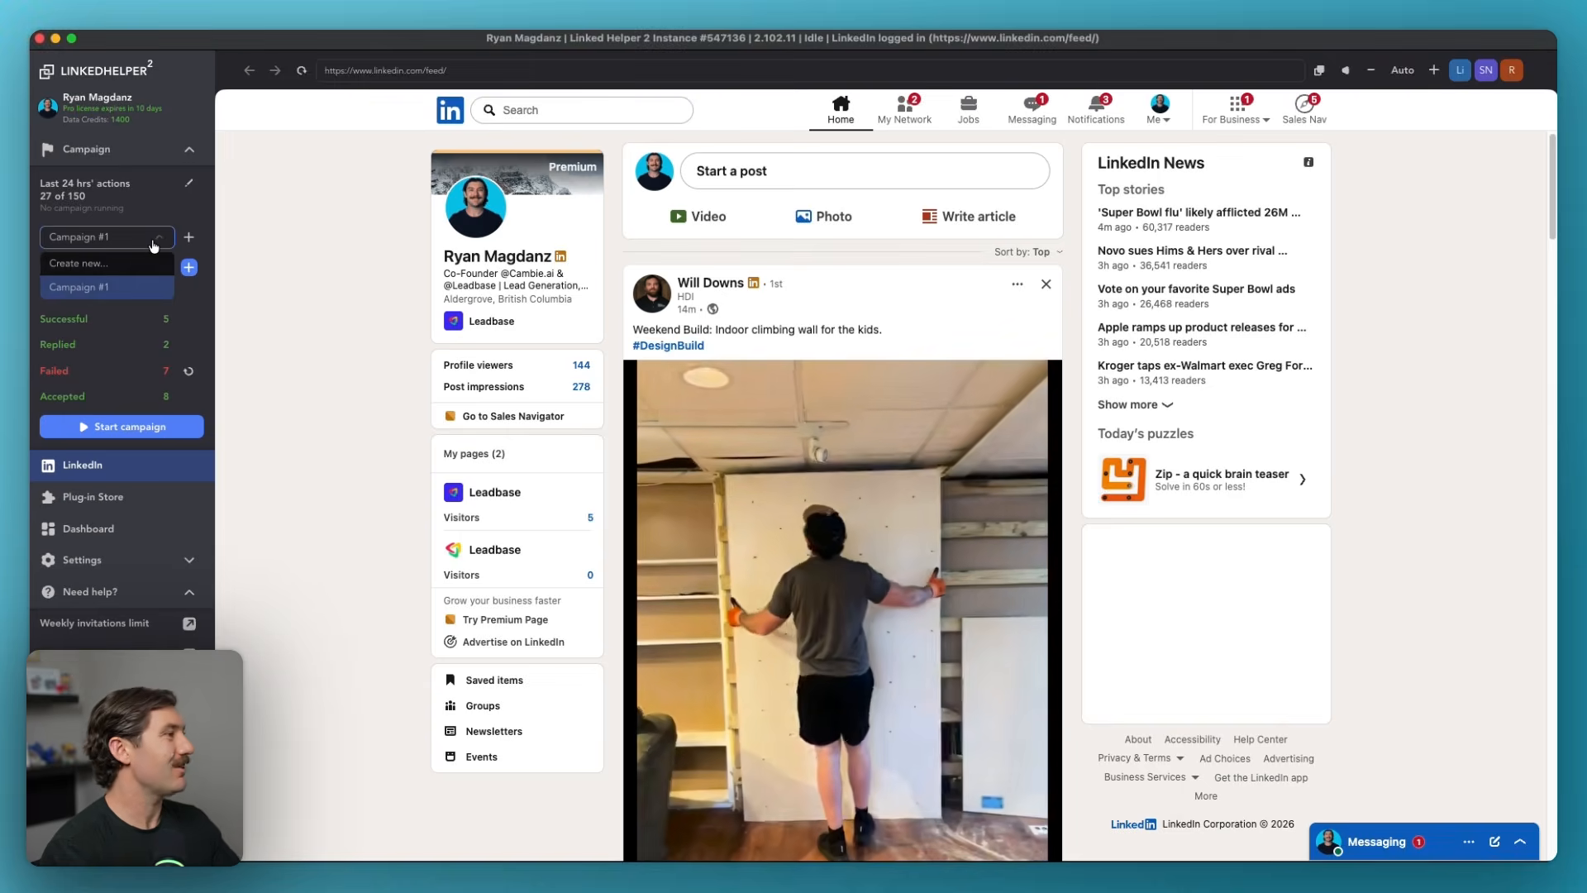
click(91, 275)
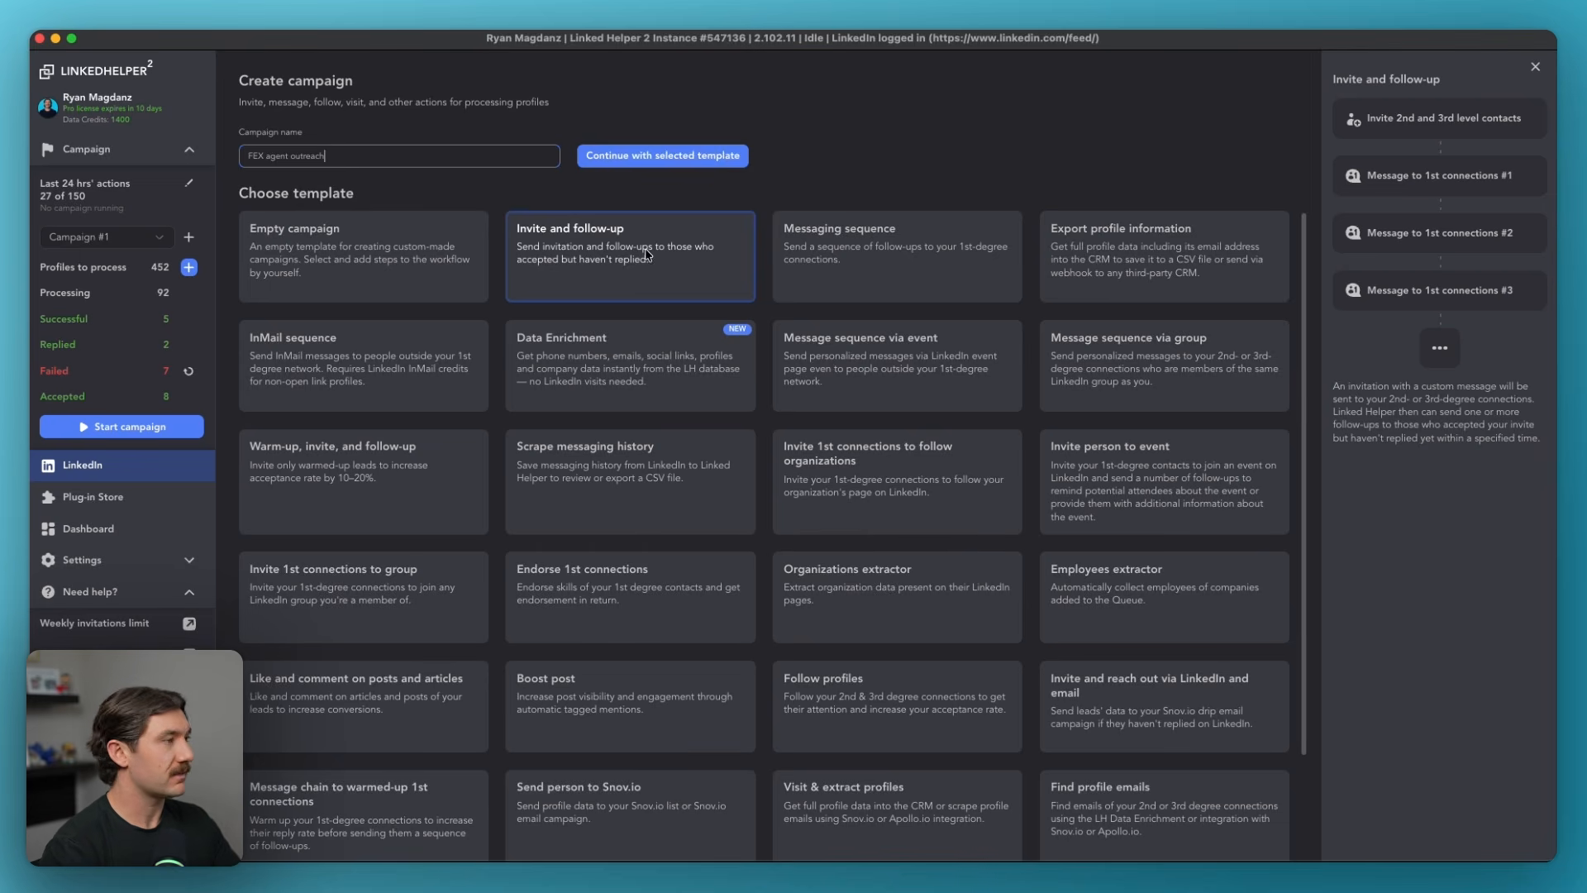
click(606, 252)
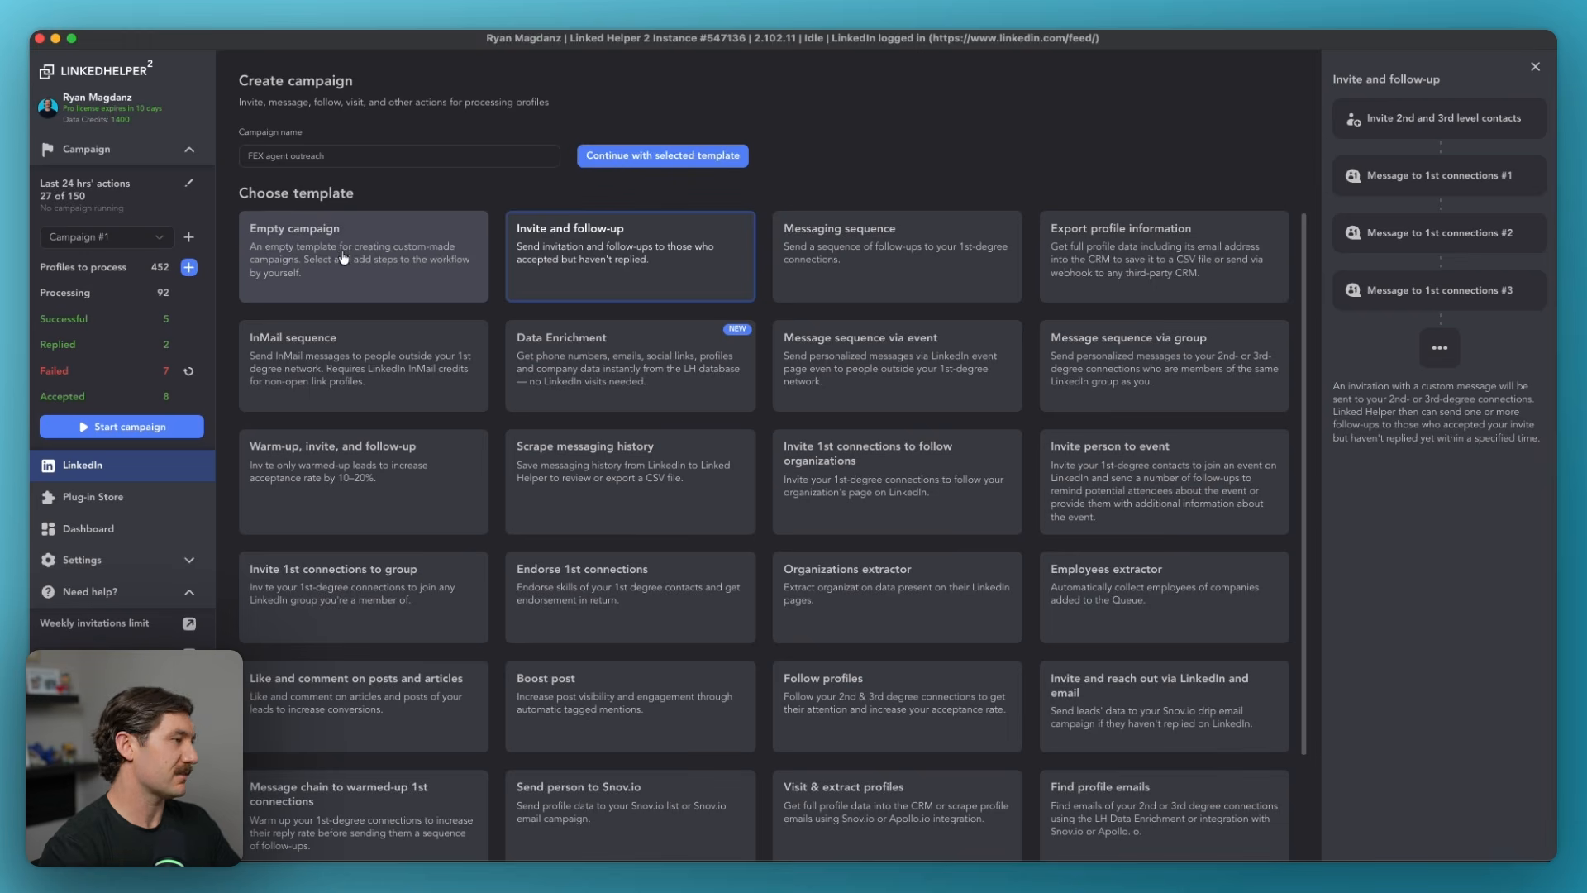
click(653, 164)
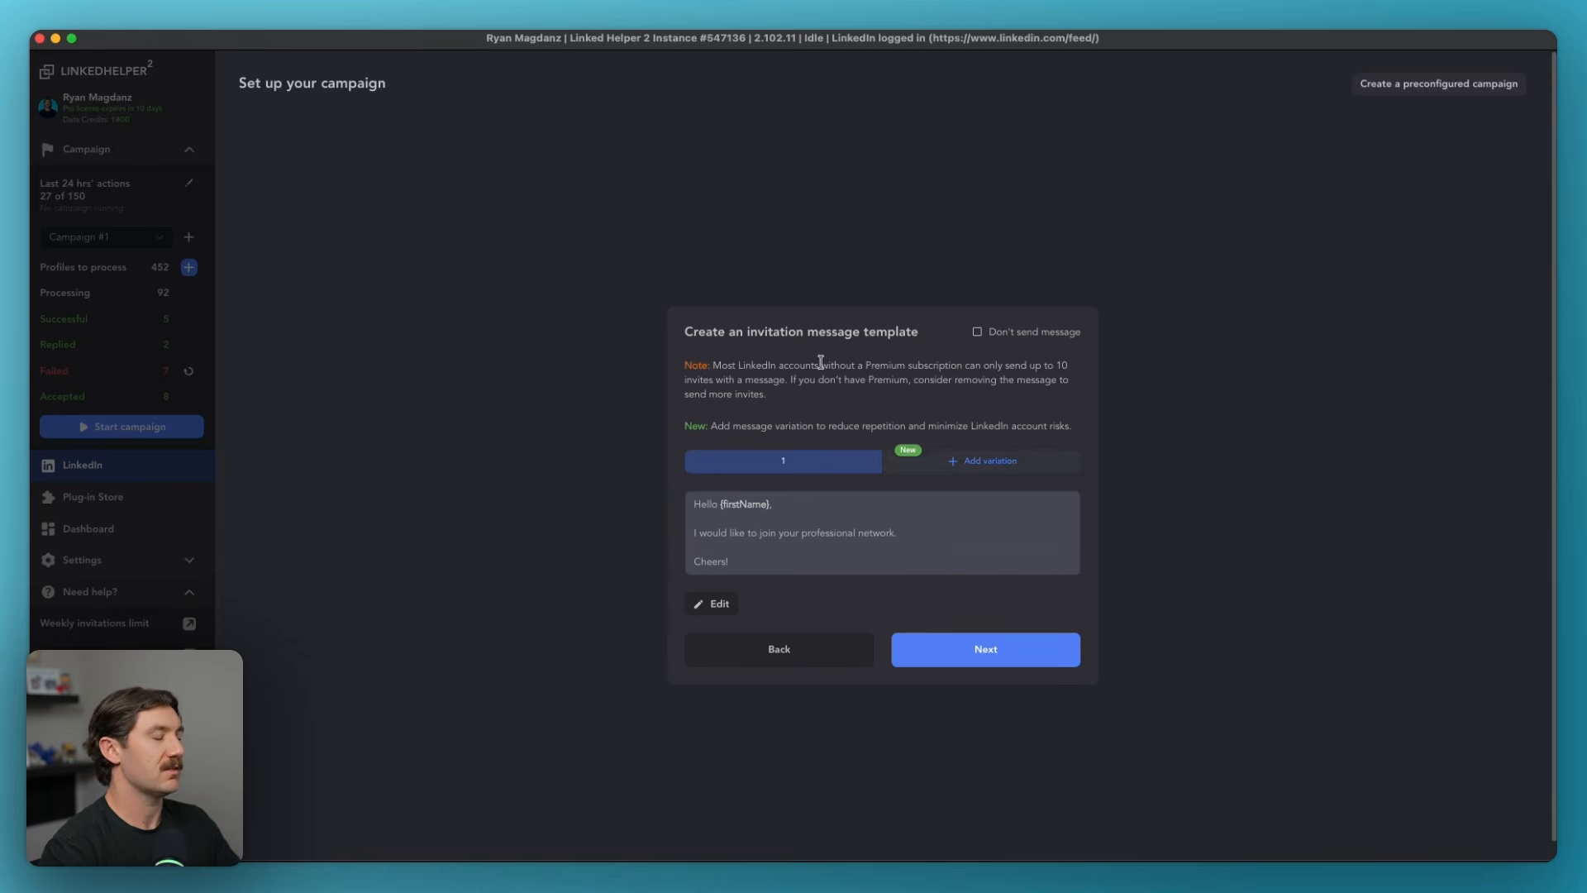
Add two variations to the invitation message template and select the second variation.
scroll(893, 517, down, 1)
scroll(768, 544, up, 1)
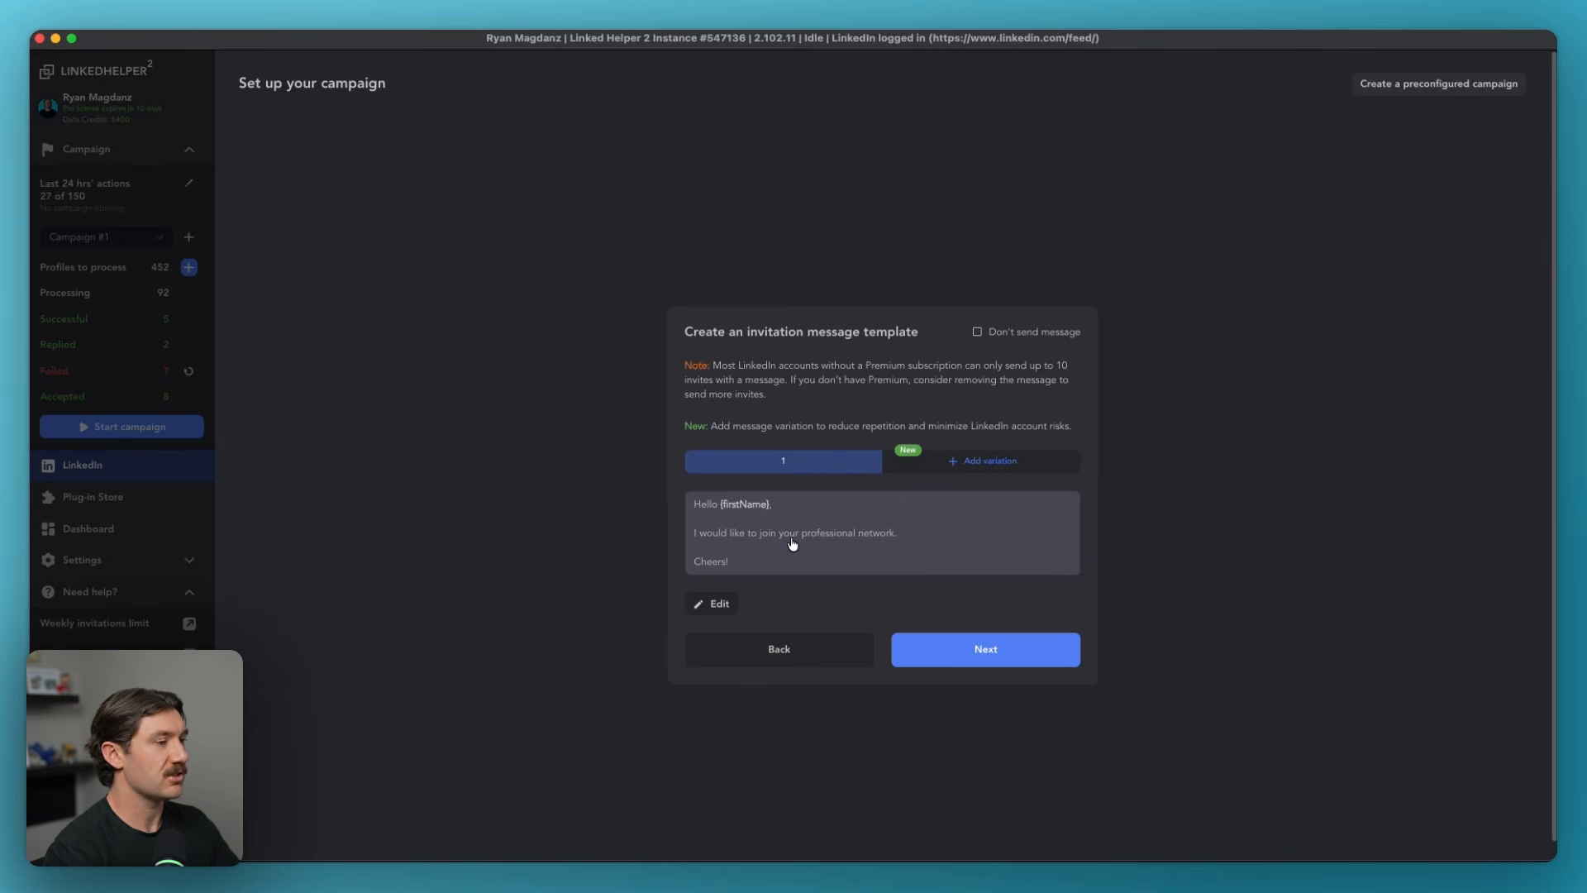
click(1010, 461)
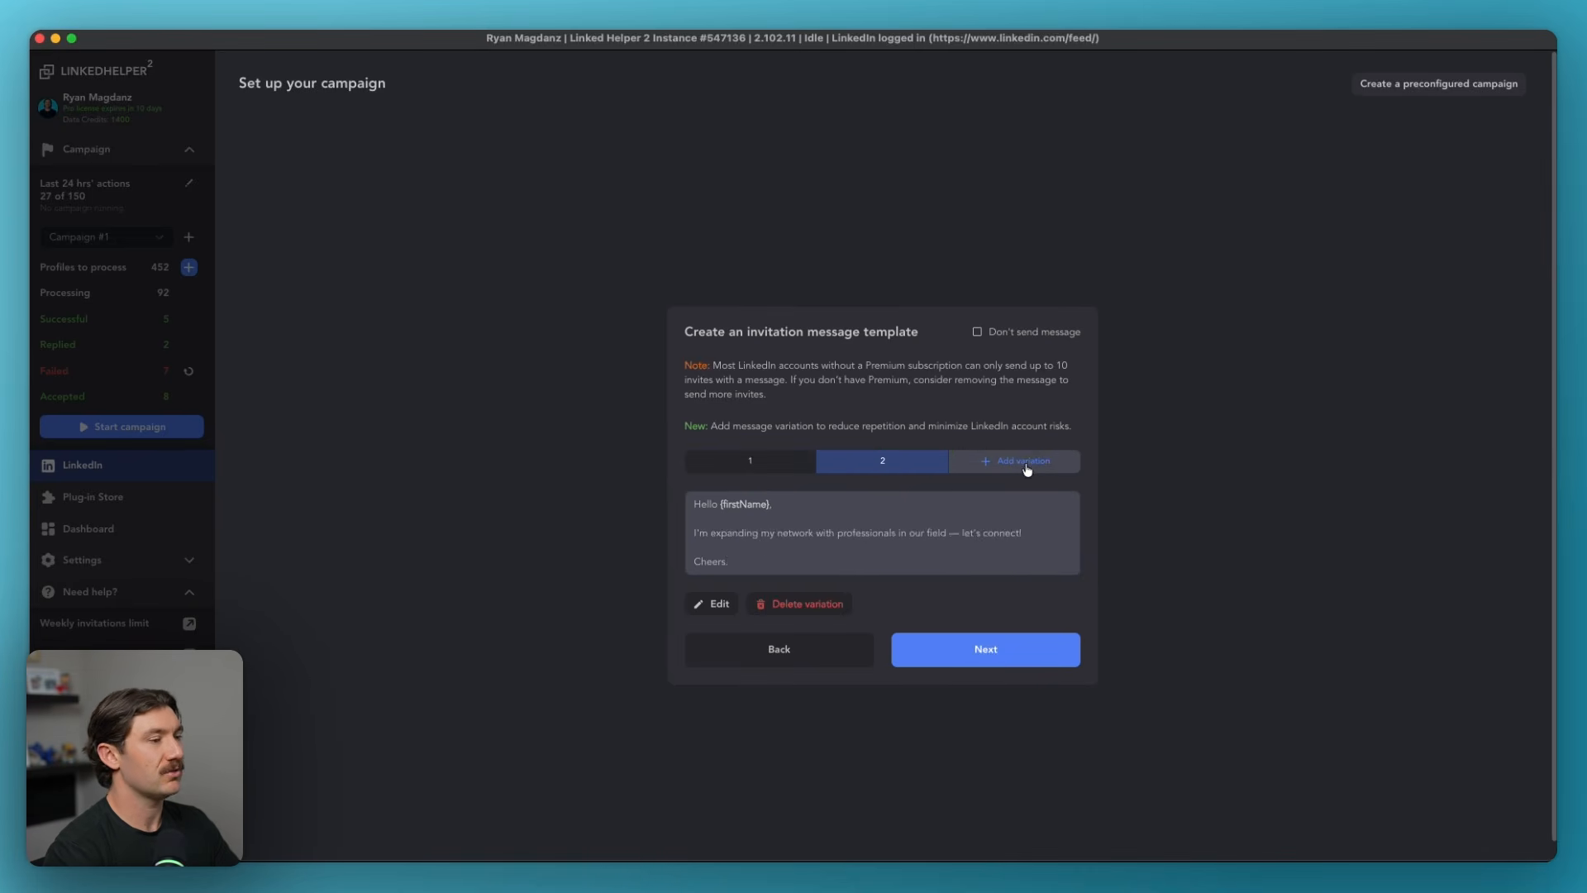
click(1023, 463)
click(872, 470)
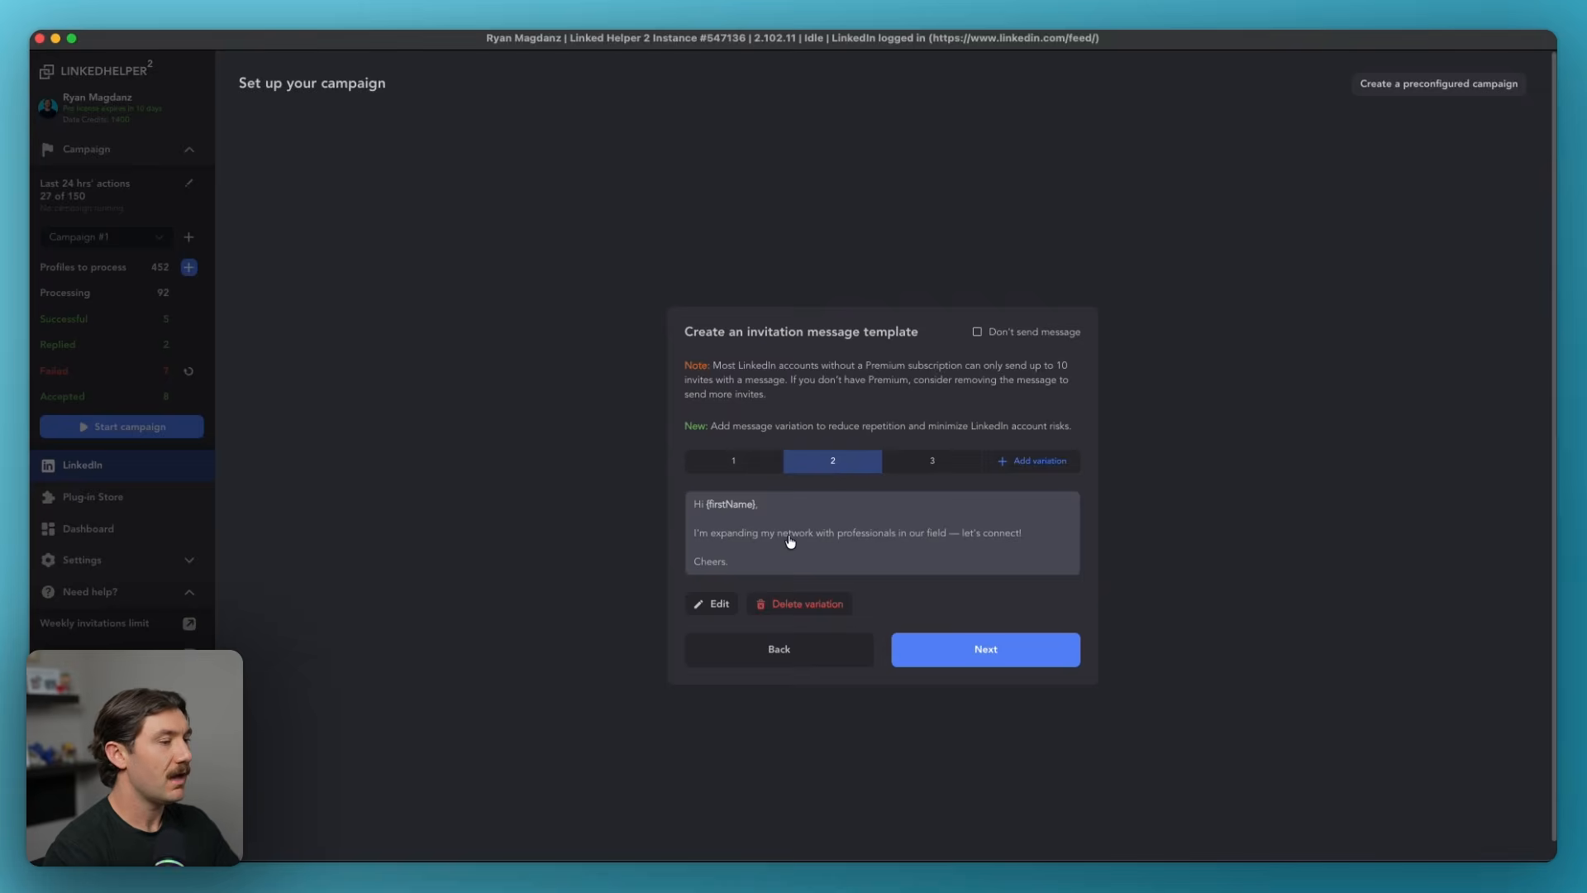
Rewrite variation 2: "saw you're a life insurance agent. I work with a few independent agents and always like connecting with people actually writing policies. Happy to connect.".
click(787, 533)
drag(336, 324, 271, 296)
text(saw you're a life insurance agent. I work with a few independent agents and always like connecting with people actually writing policies. Happy to connect.)
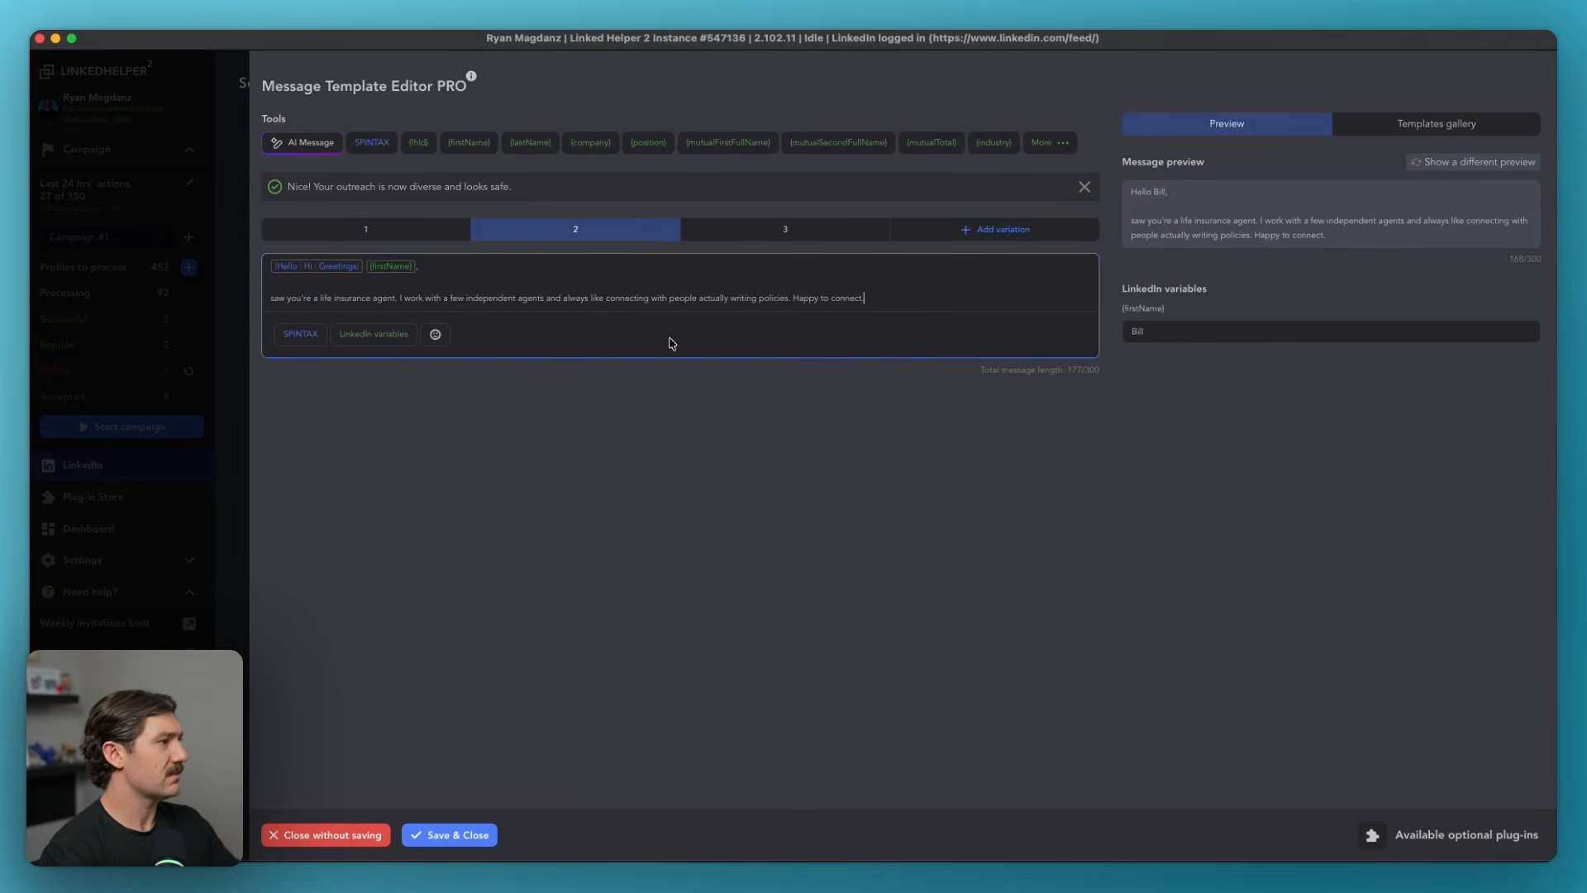
Insert "I" before "saw" in variation 2 and move "Happy to connect." into its own paragraph.
click(274, 298)
text(I)
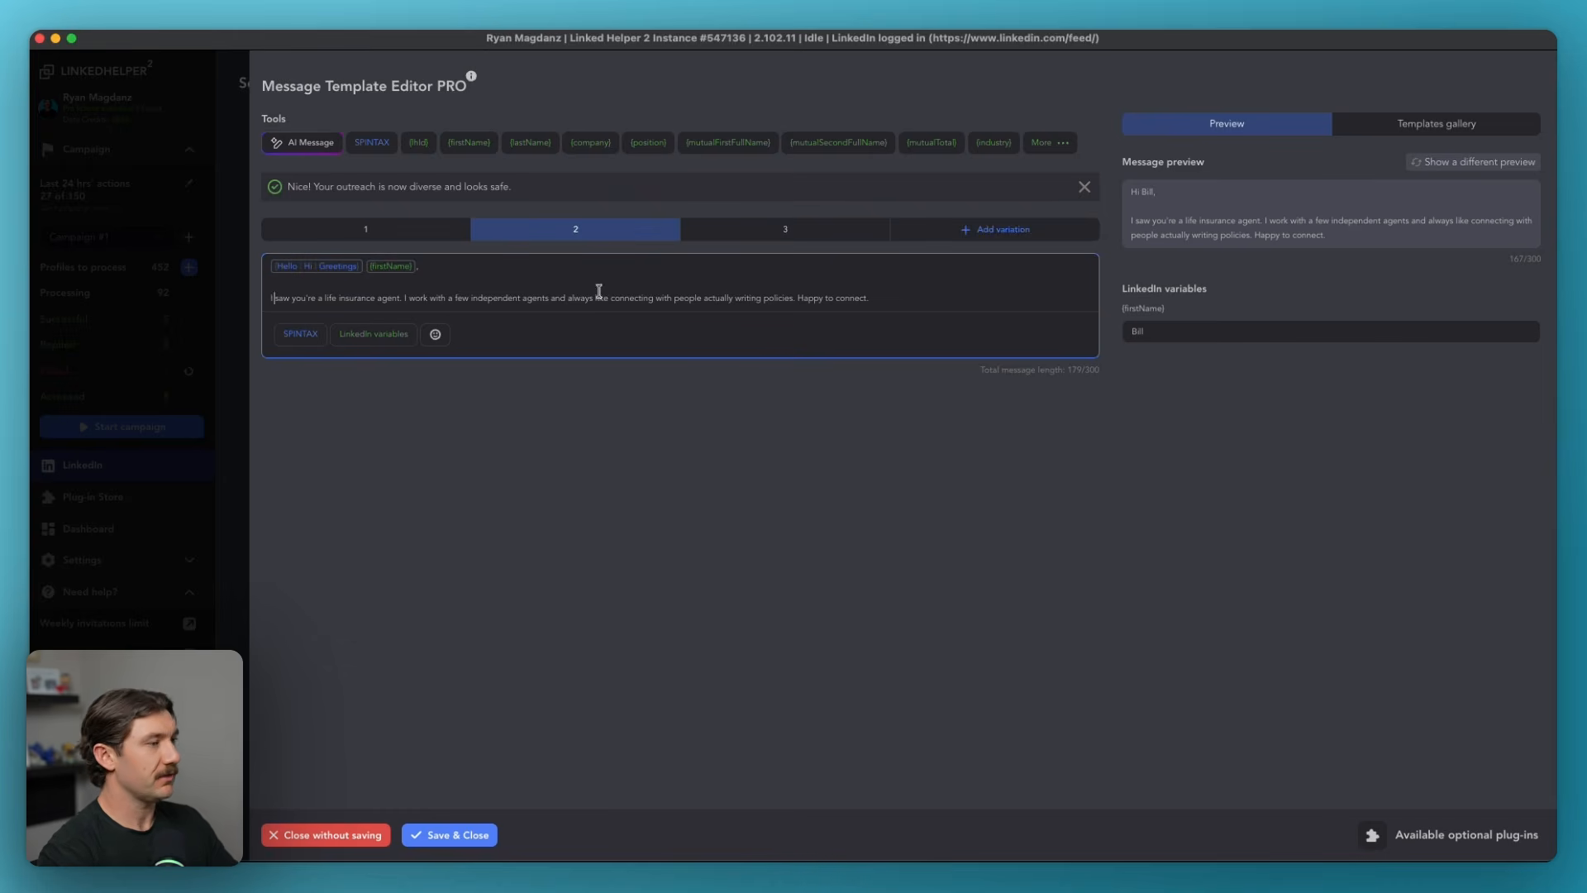
click(904, 298)
key(Return)
key(Return)
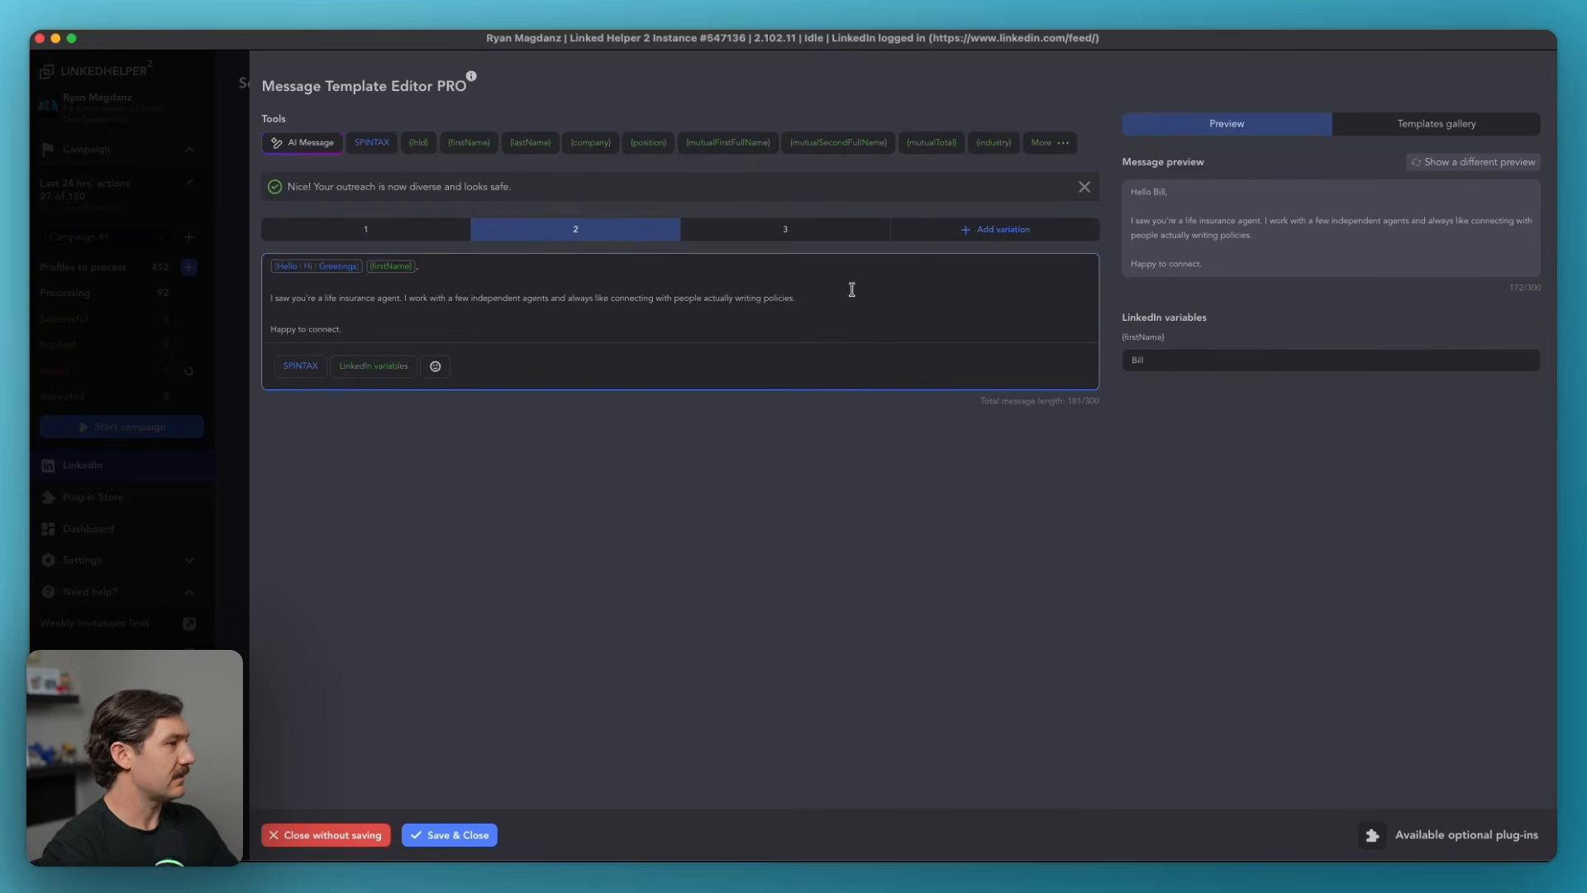
Rewrite variation 3 after {firstName} as "— noticed you're an independent insurance agent at {company}. Always good to connect with other people in the space 👍".
click(842, 234)
click(502, 324)
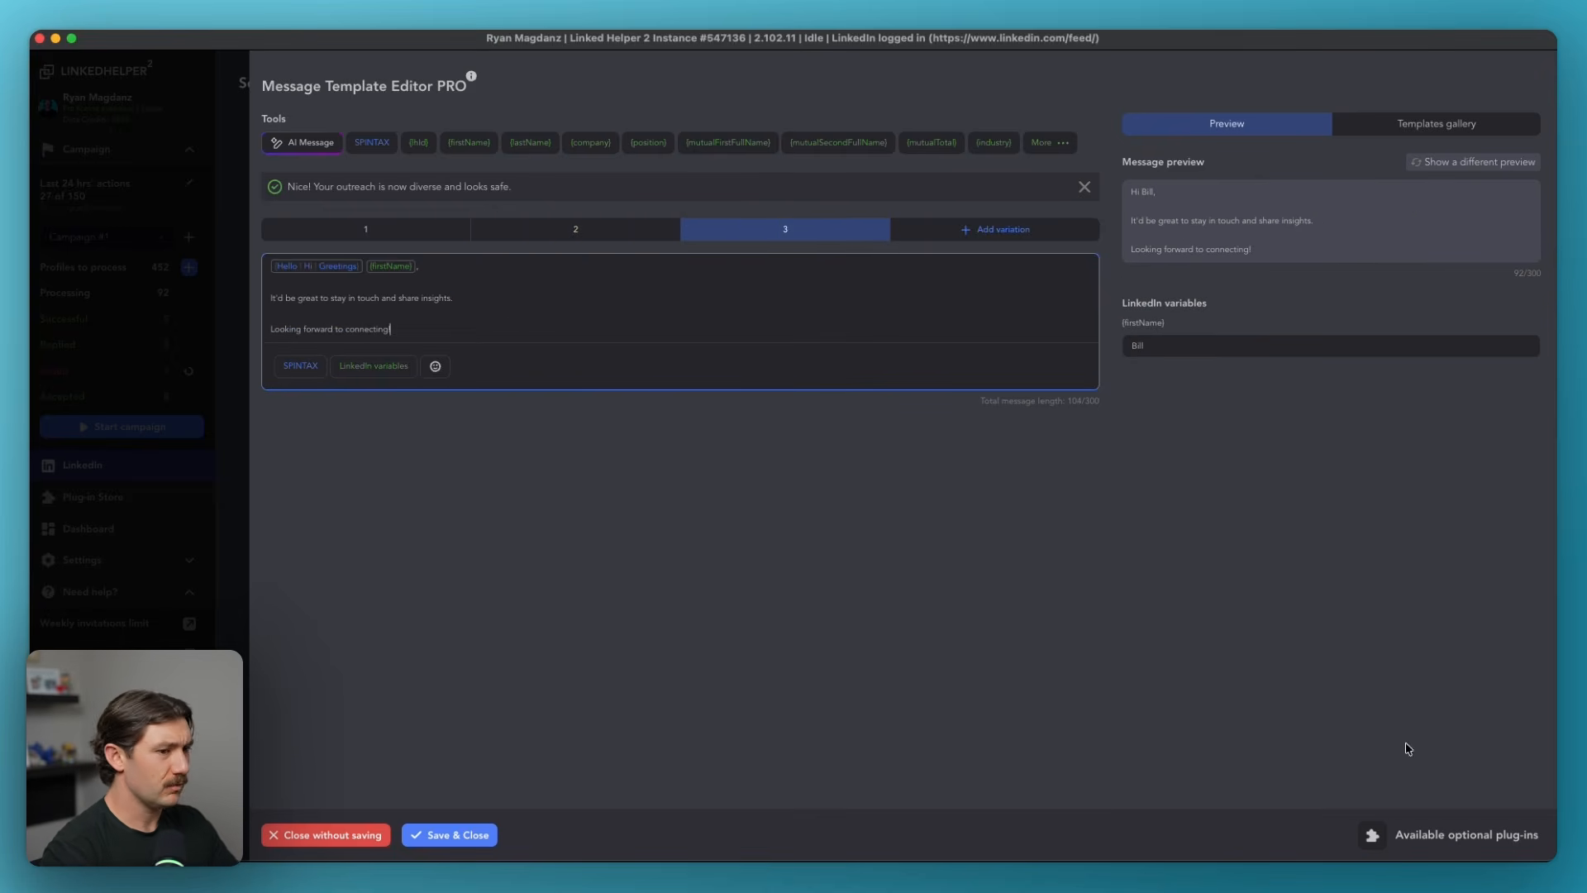
drag(403, 329, 266, 296)
text(— noticed you're an independent insurance agent at {{company}}. Always good to connect with other people in the space 👍)
key(BackSpace)
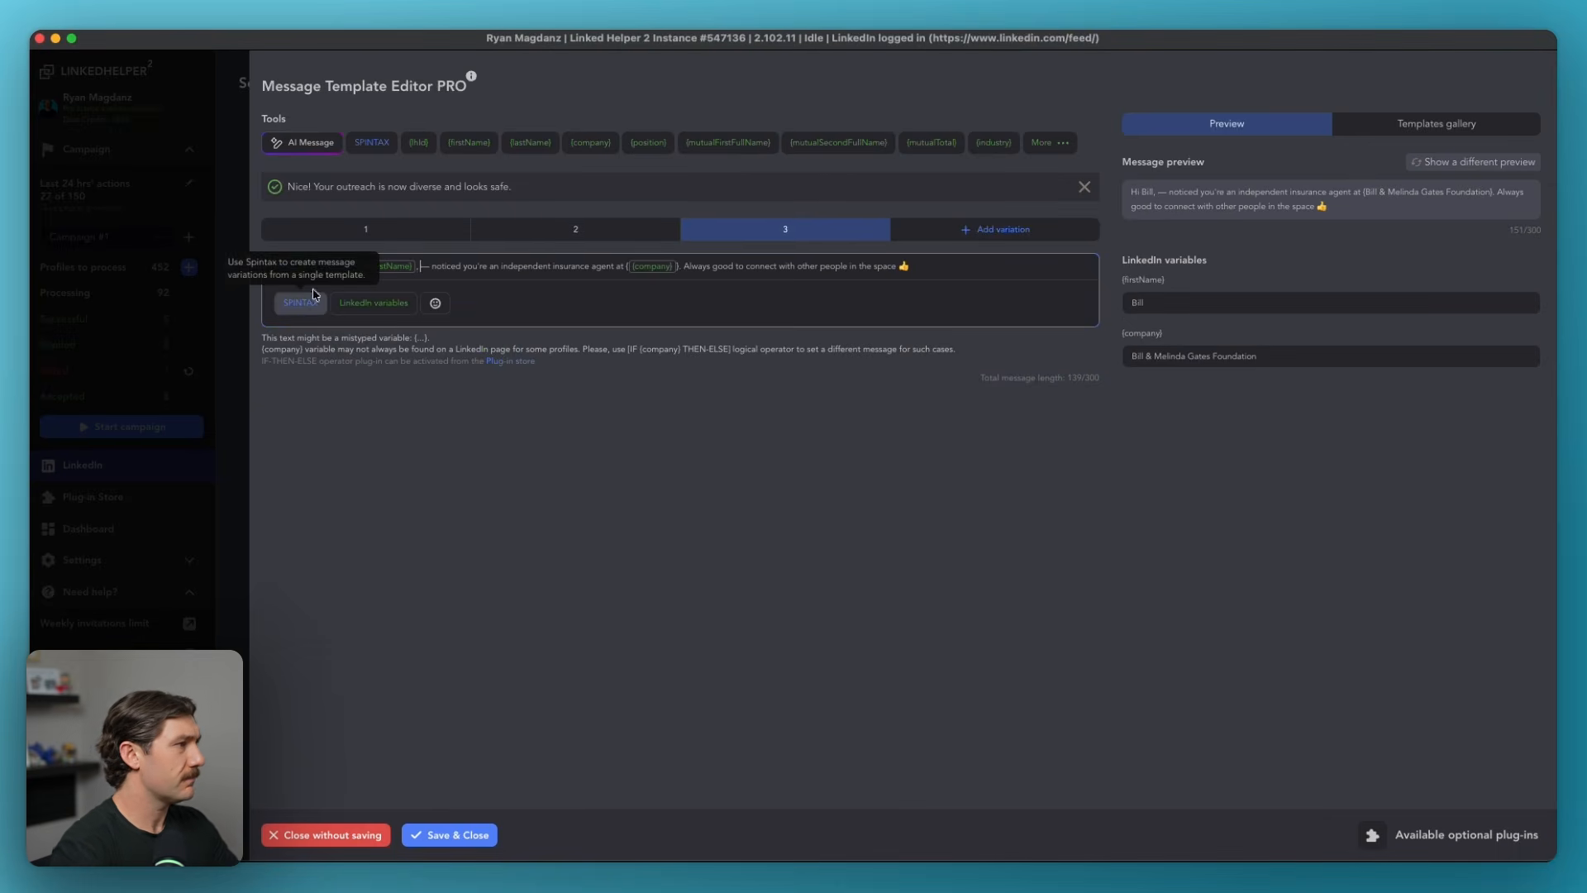
key(BackSpace)
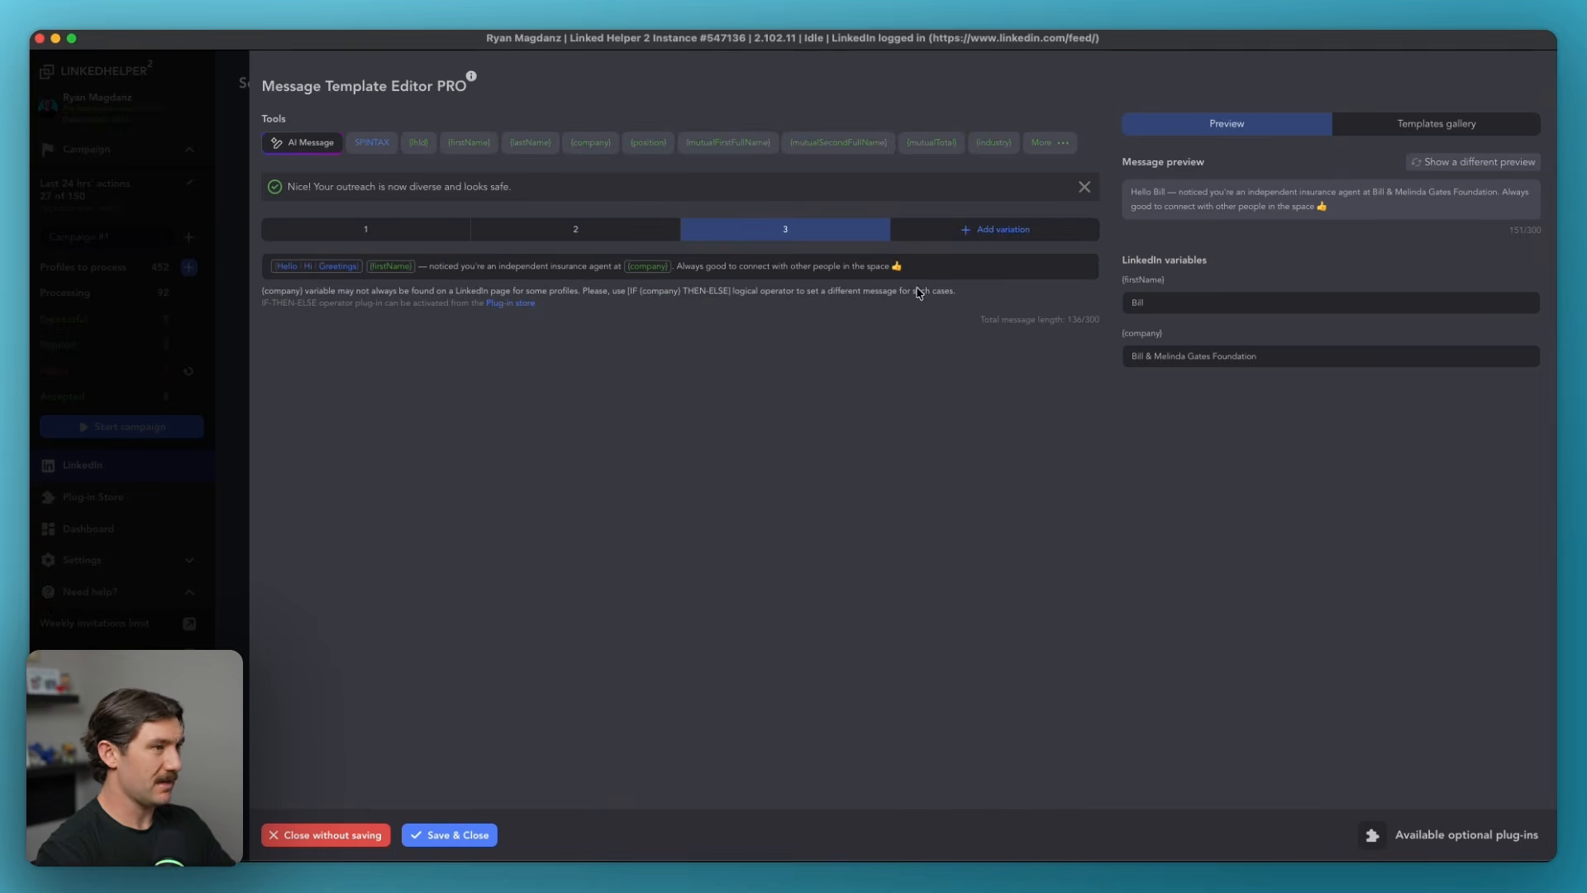
Check the three invitation variations, save them, and continue to the first follow-up message.
click(575, 223)
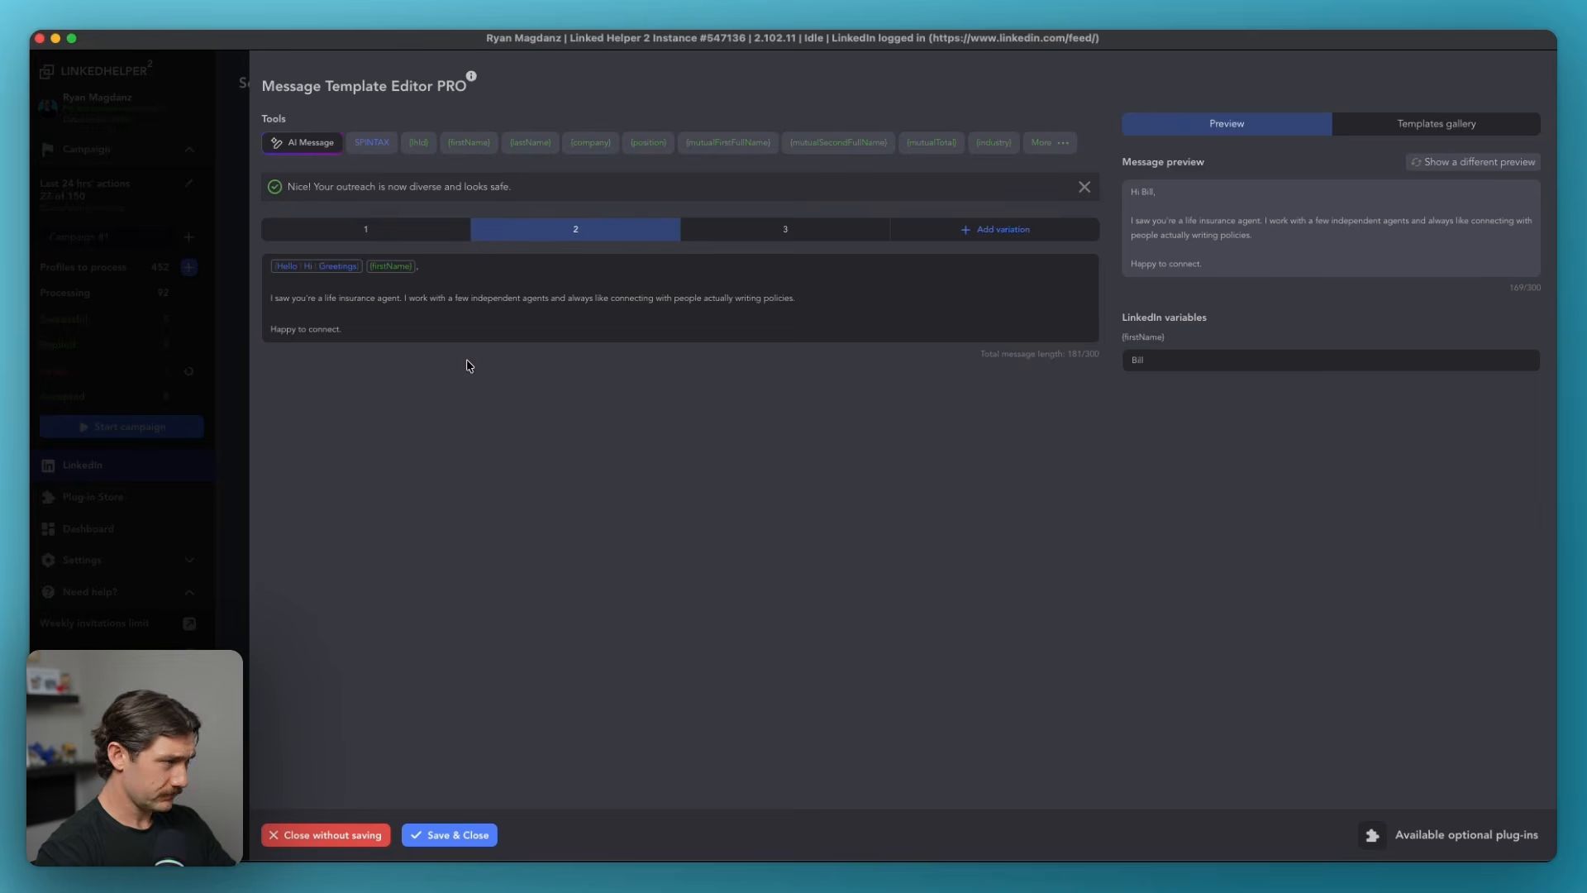
click(381, 228)
click(609, 230)
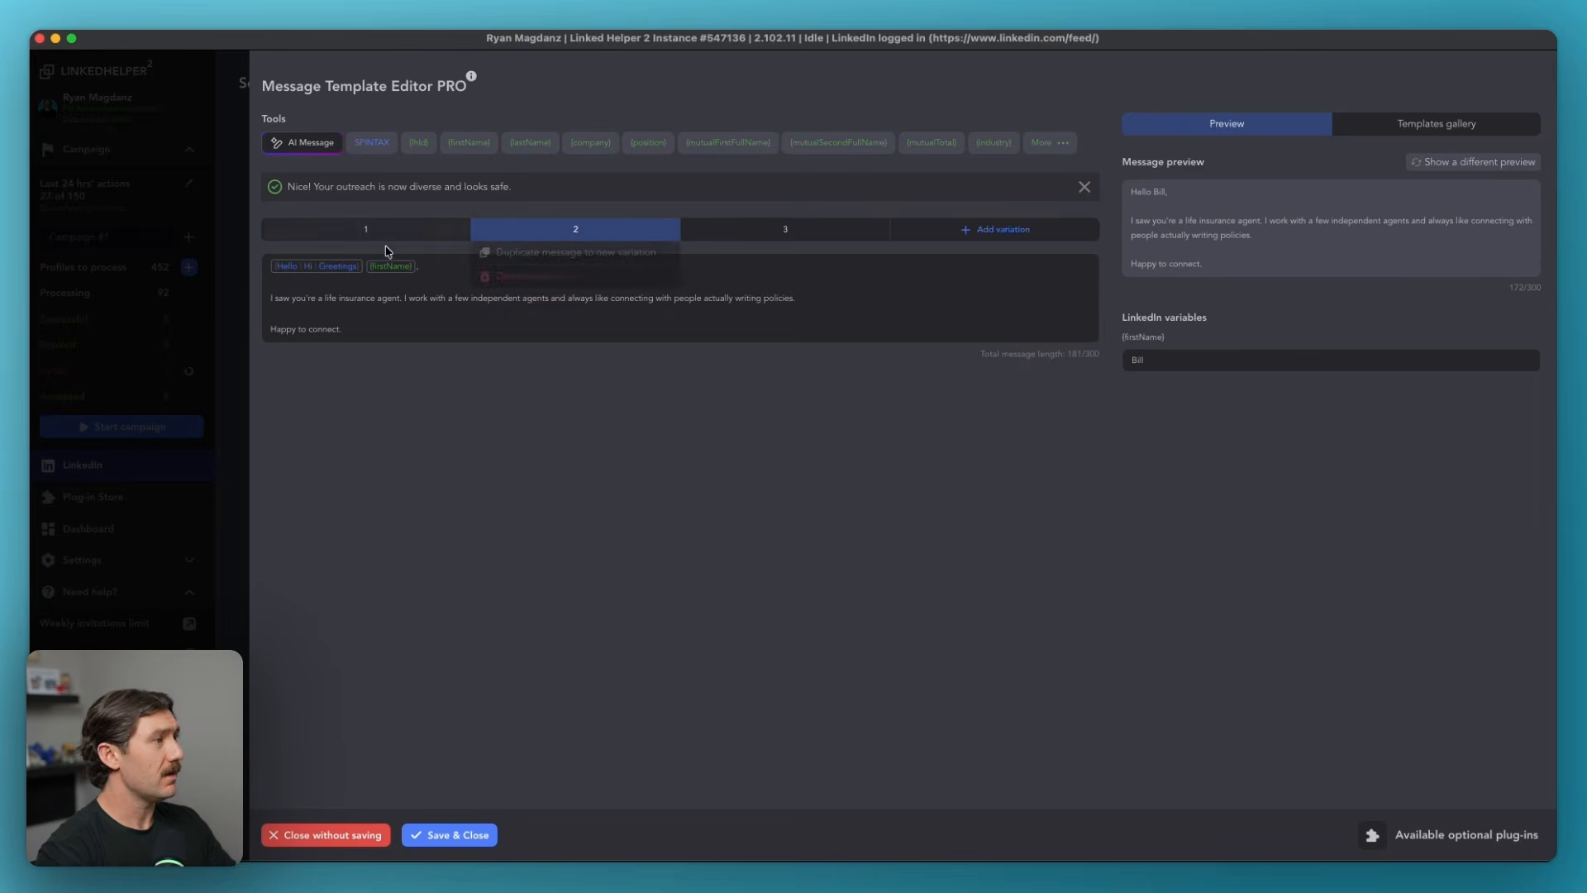
click(798, 223)
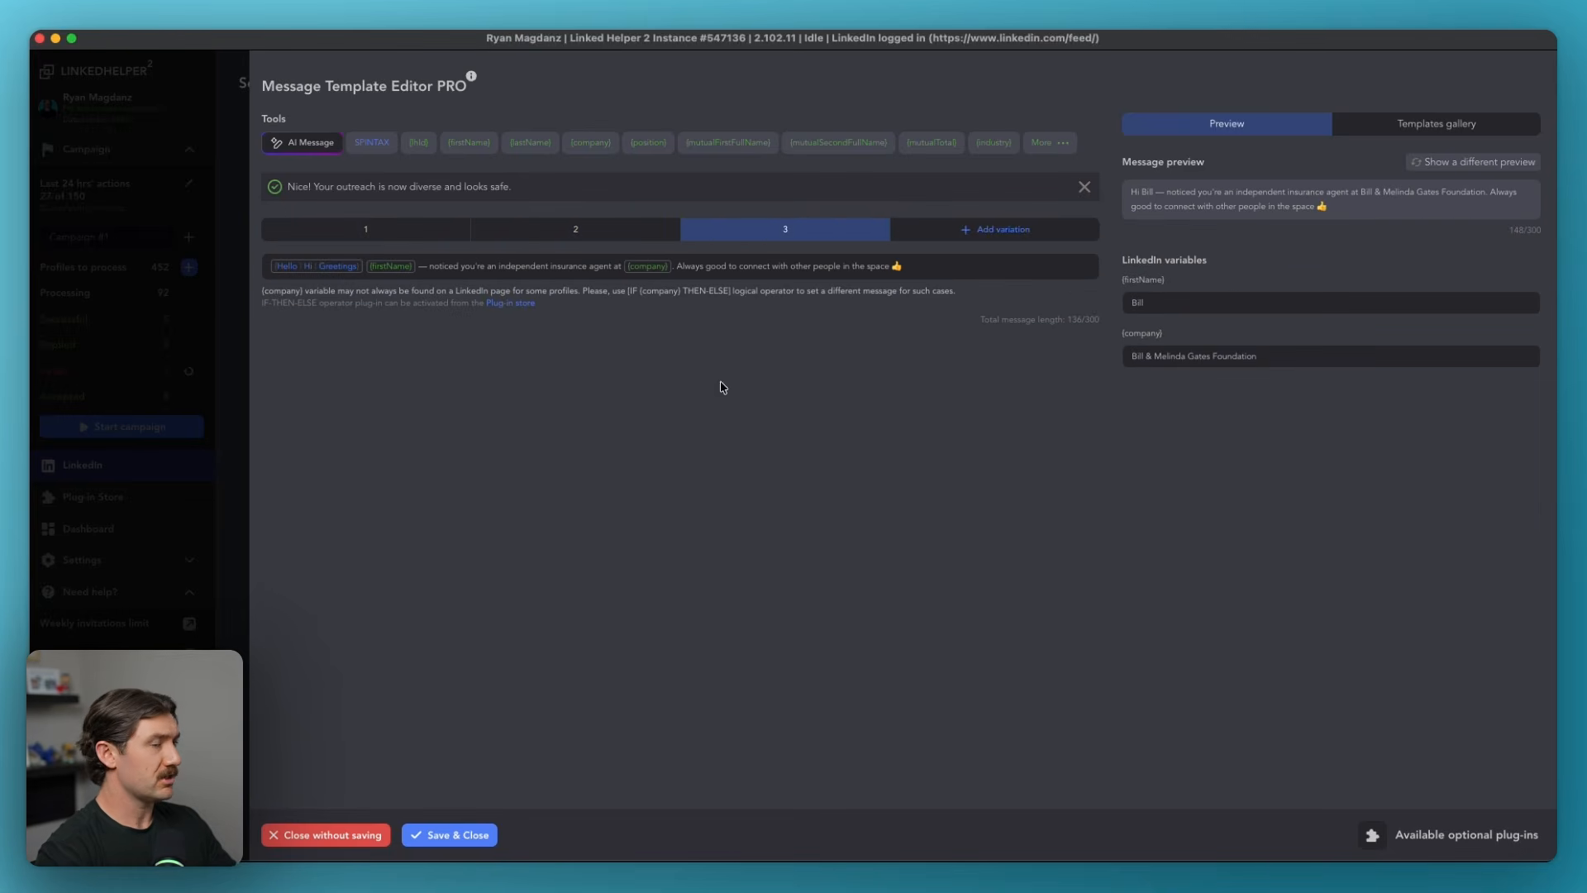
click(475, 833)
click(978, 651)
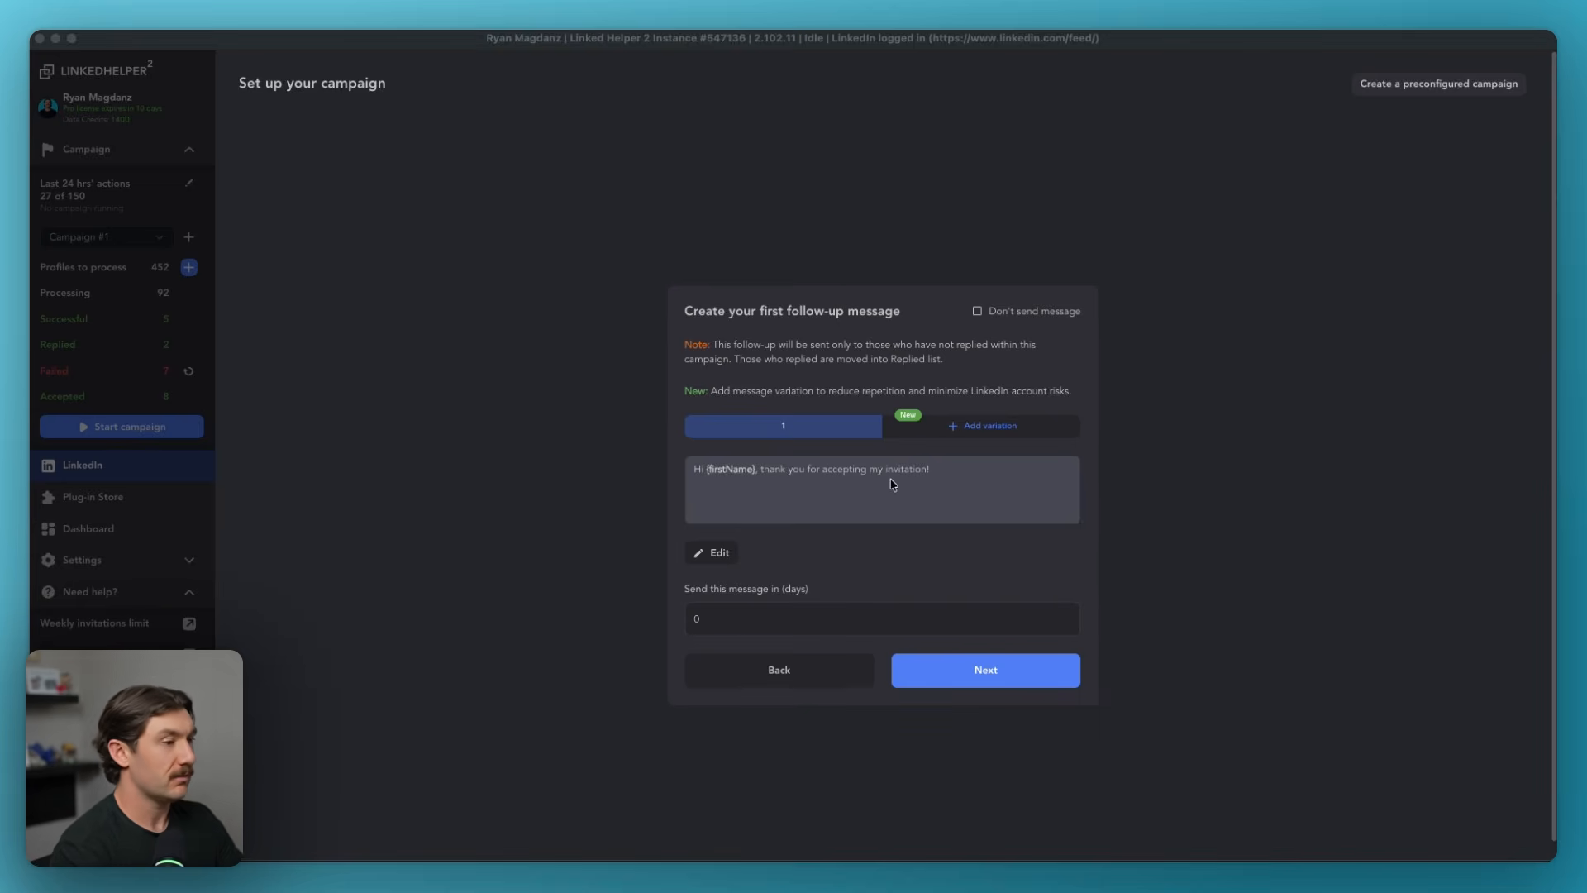
Expand the first follow-up message to three variations and fill each with a short question about the agent's policies.
click(981, 431)
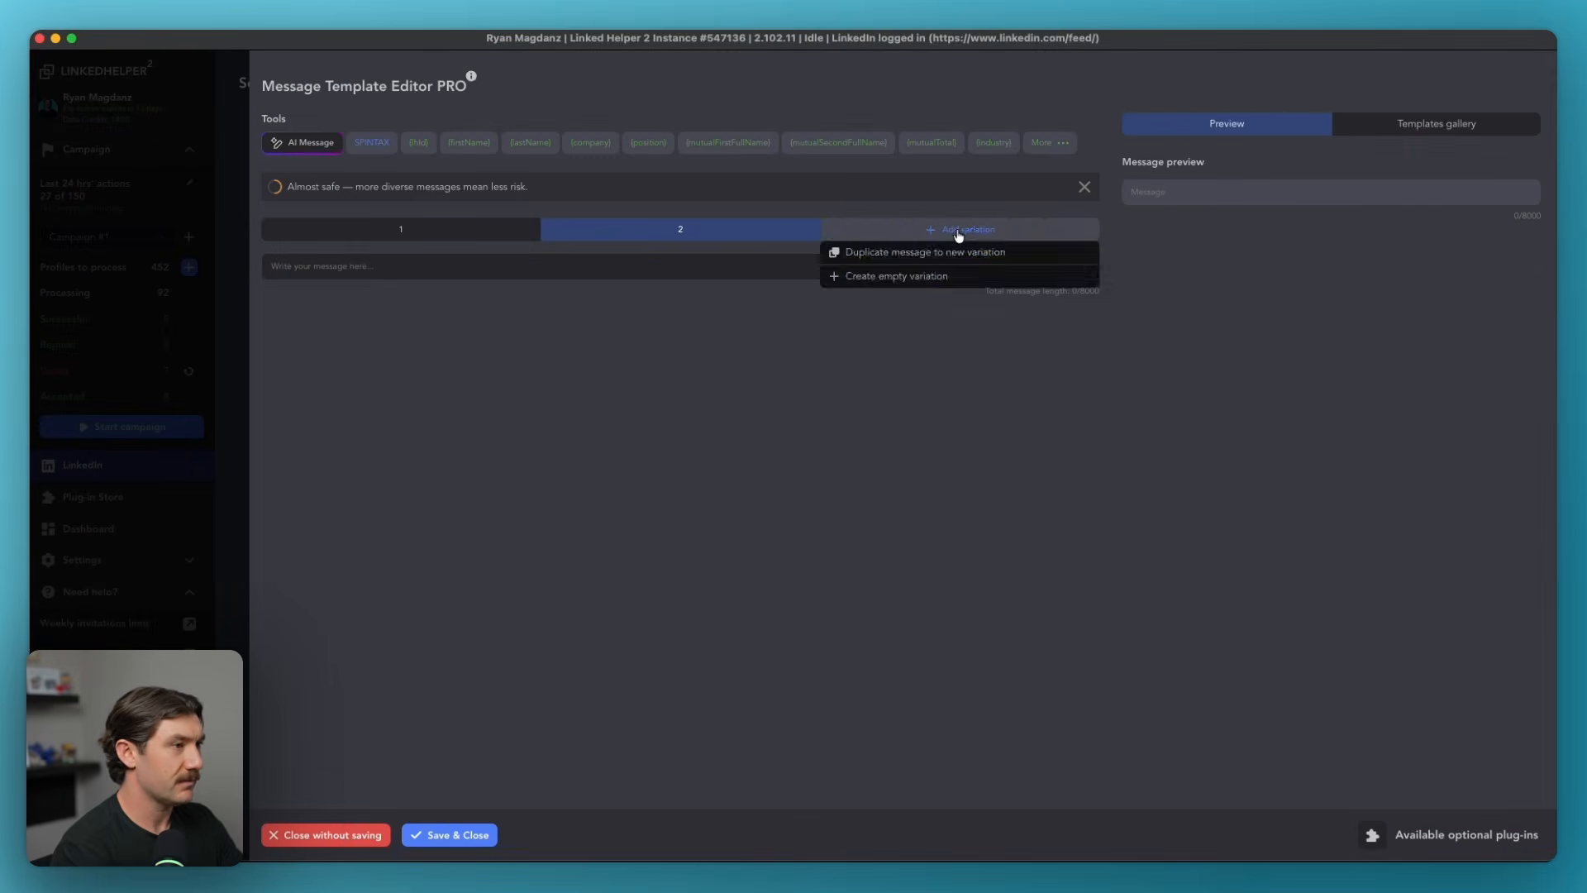
click(957, 233)
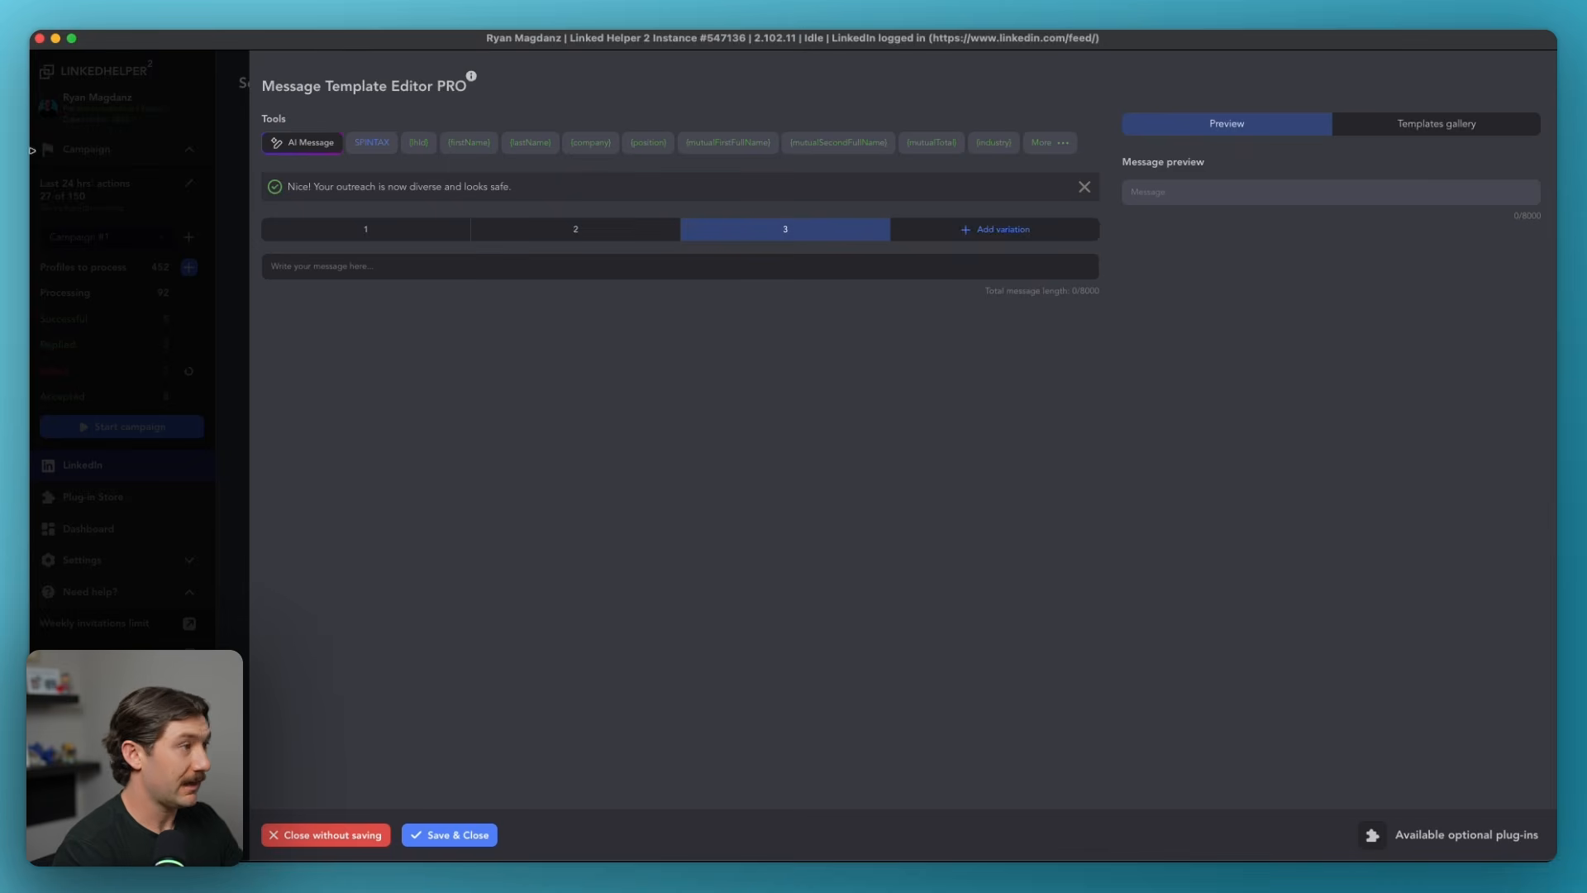
click(341, 266)
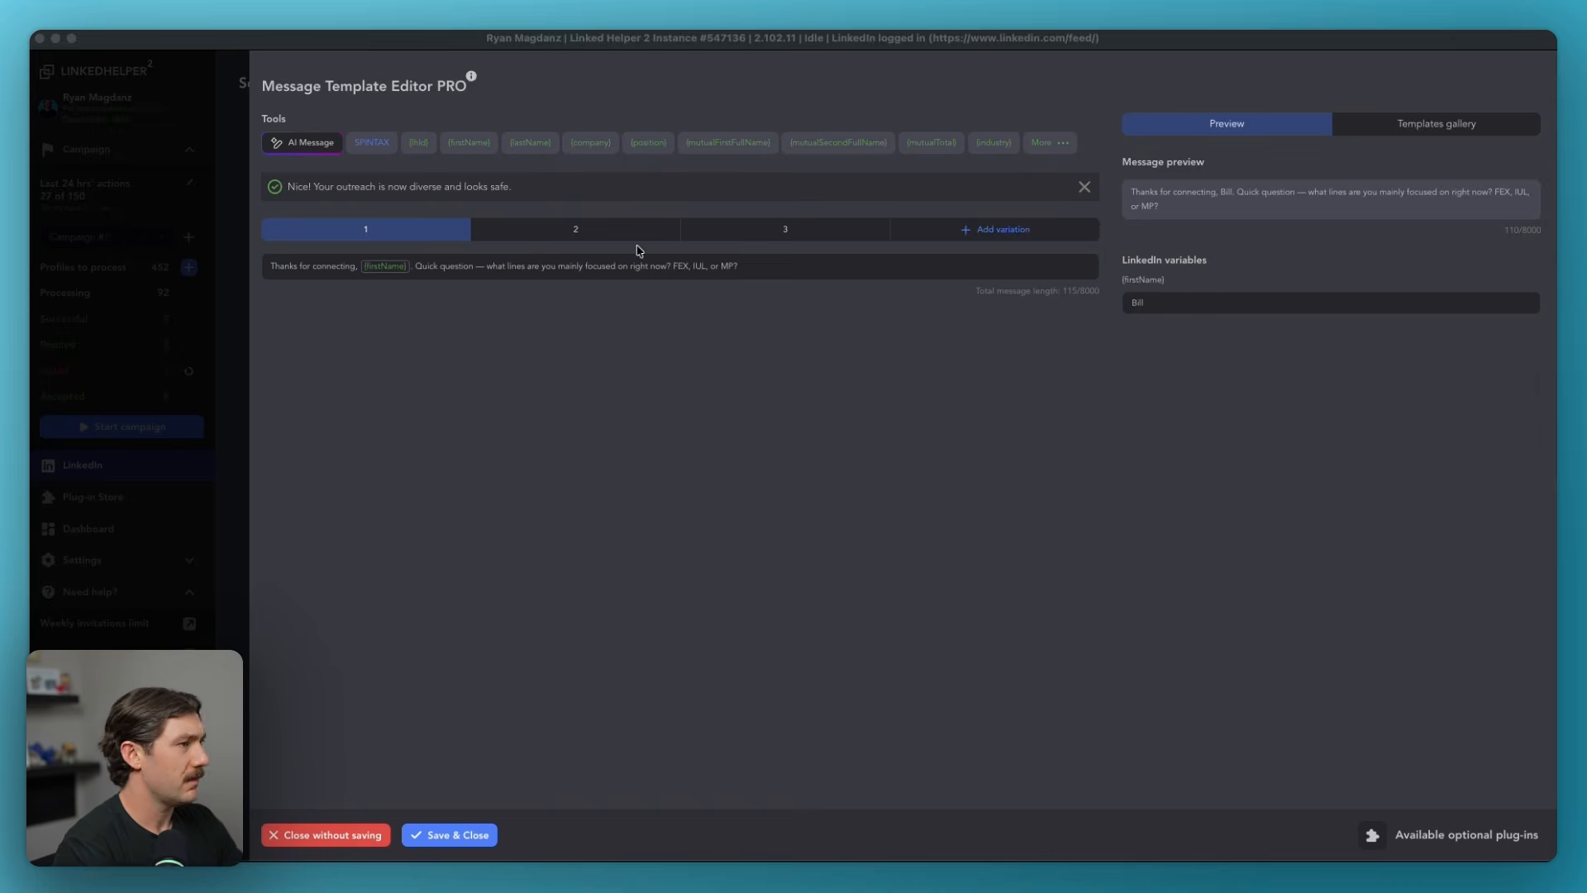
Review the wording of the first follow-up message's three variations.
click(305, 272)
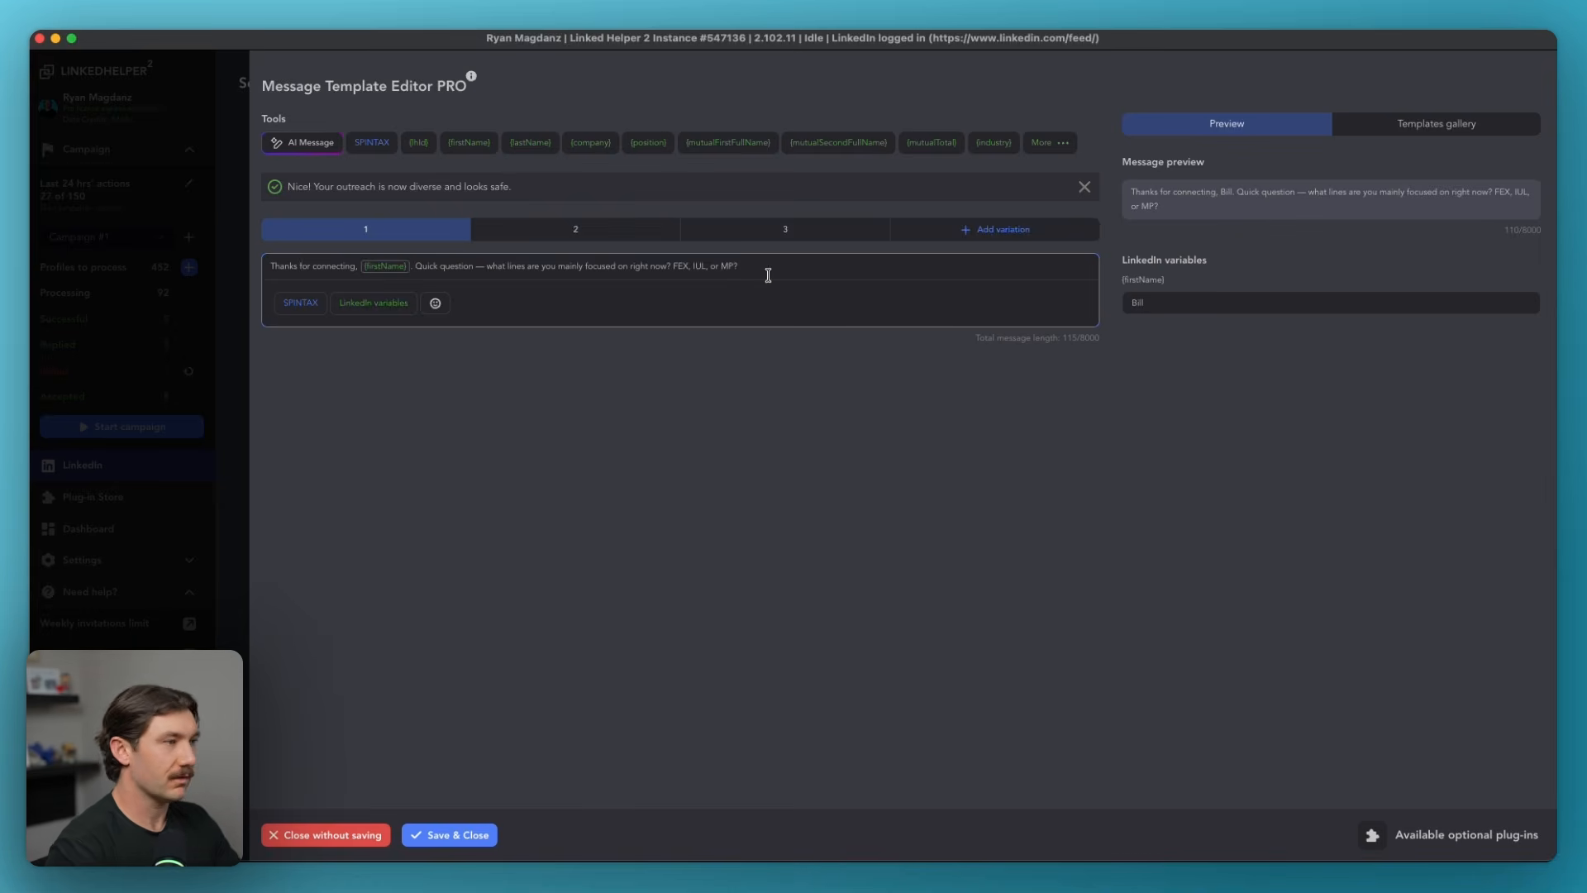
click(615, 233)
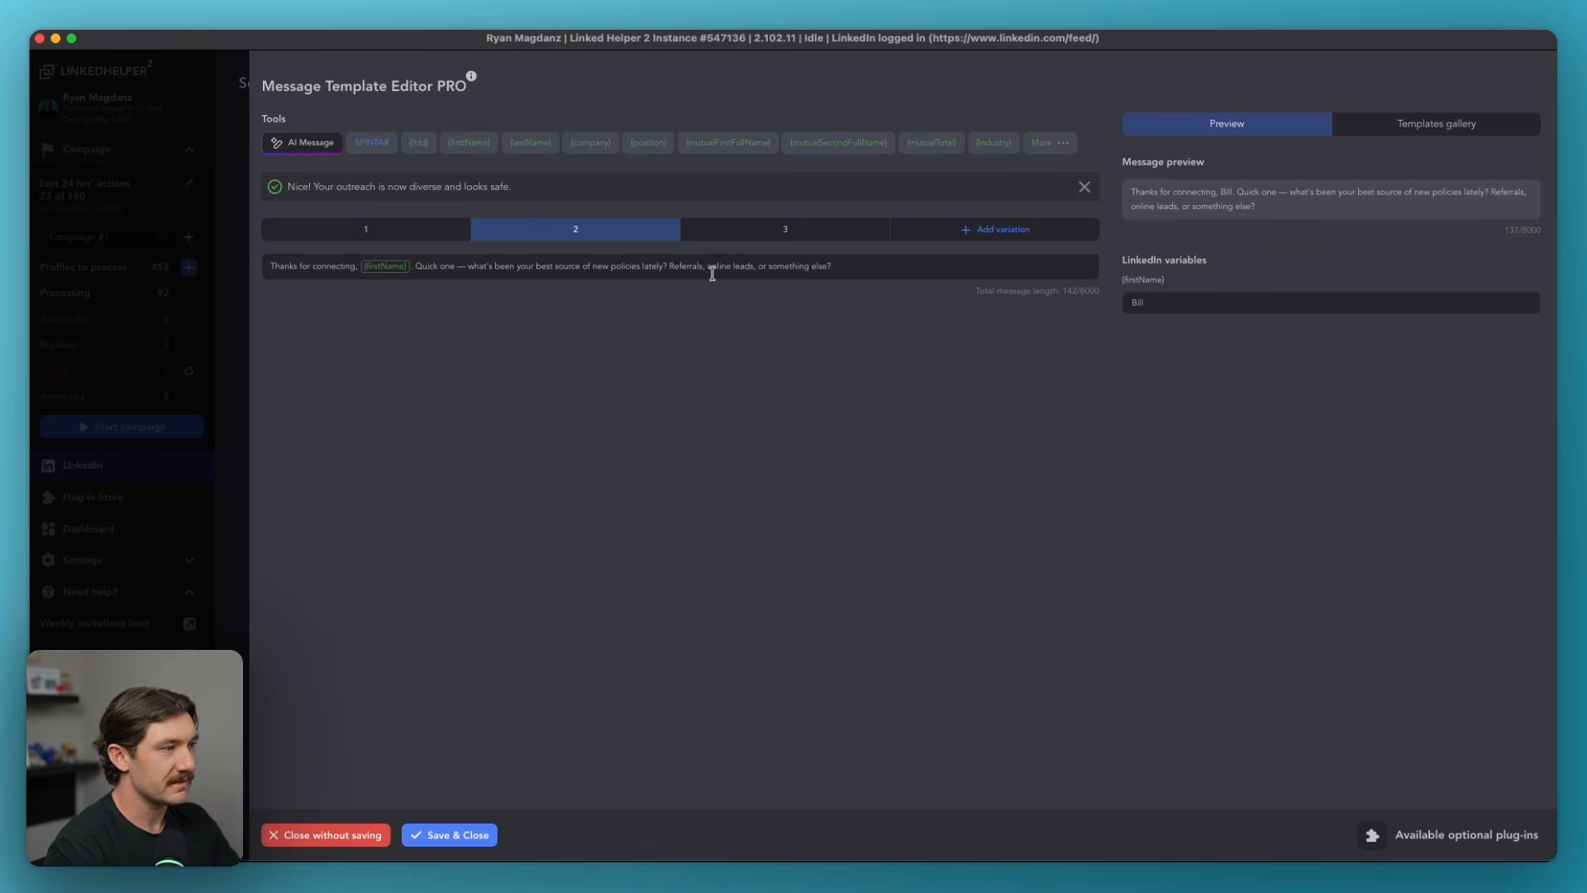
click(793, 233)
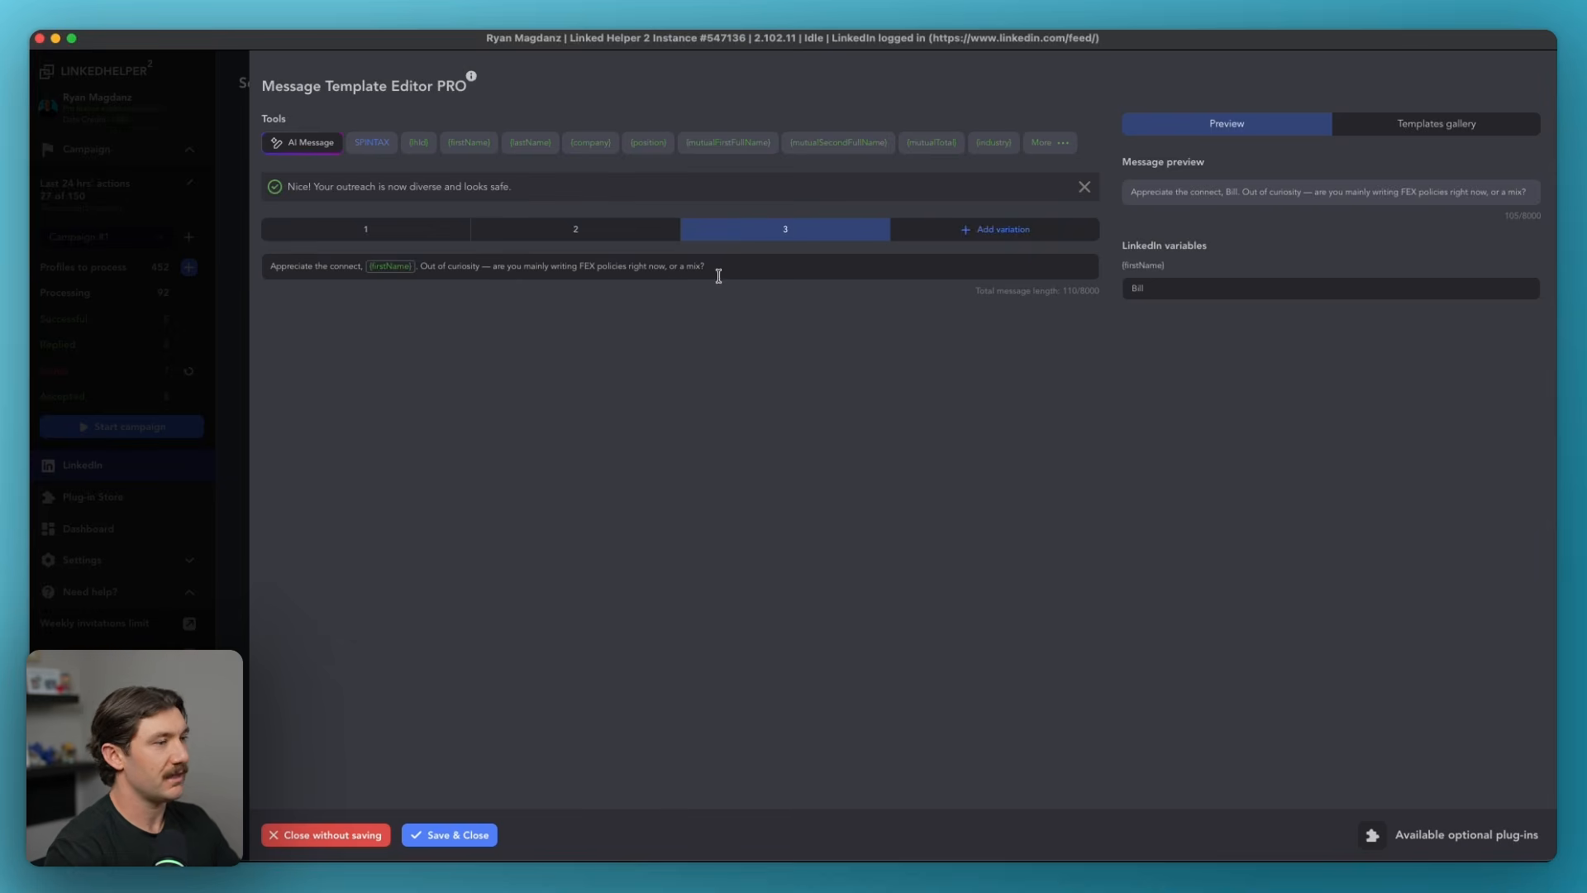
Add a fourth variation reading "Hi {firstName}, I'm looking for agents who can take on more policies right now. Do you have extra margin for more leads".
click(982, 234)
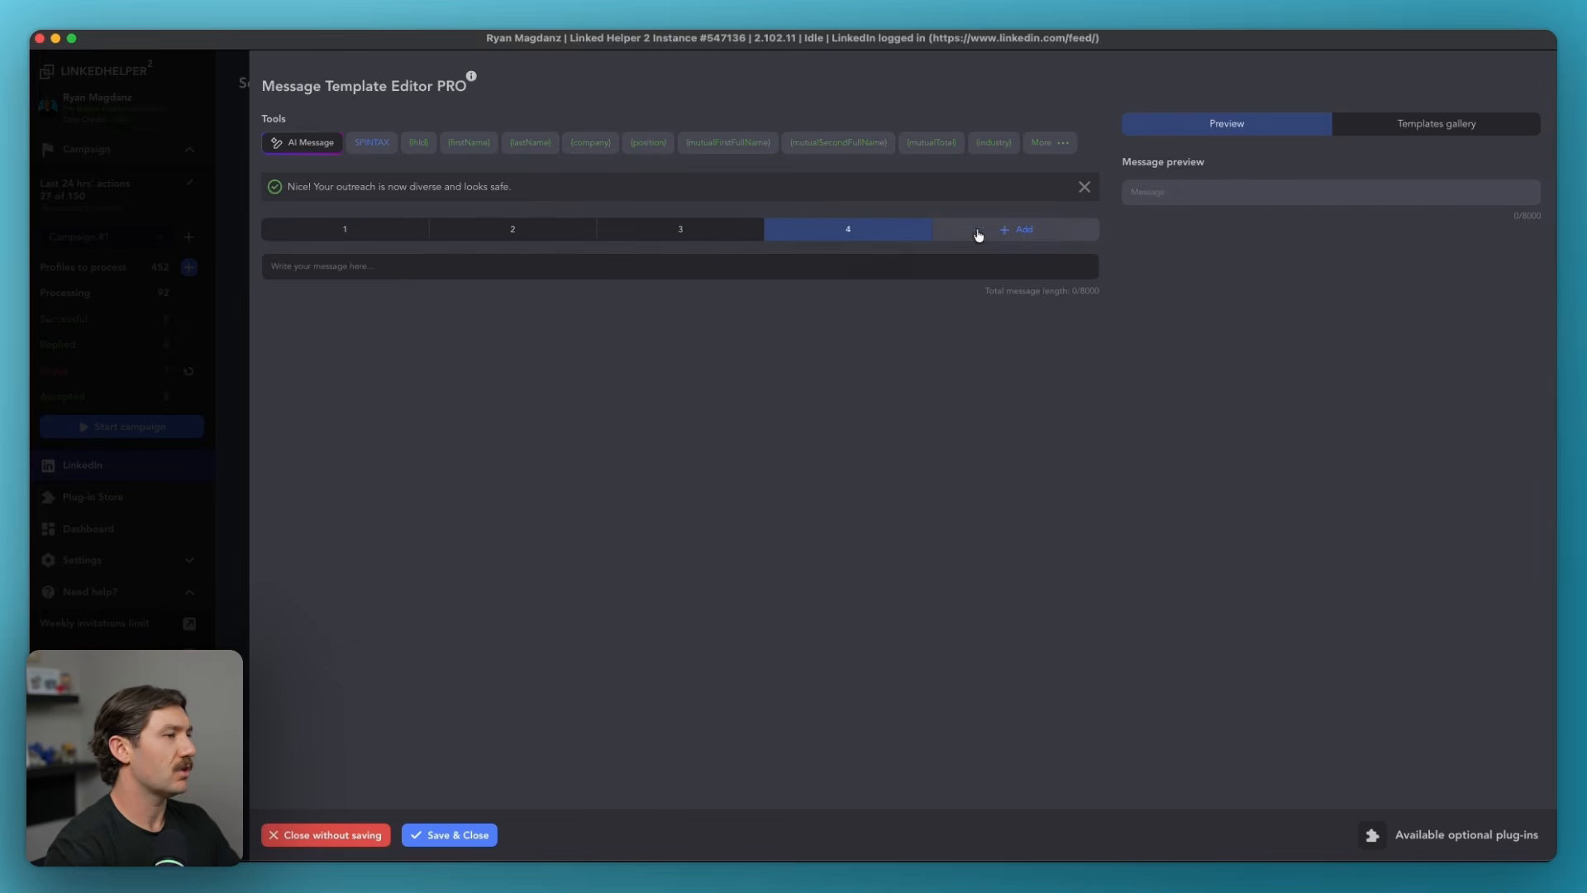
click(691, 269)
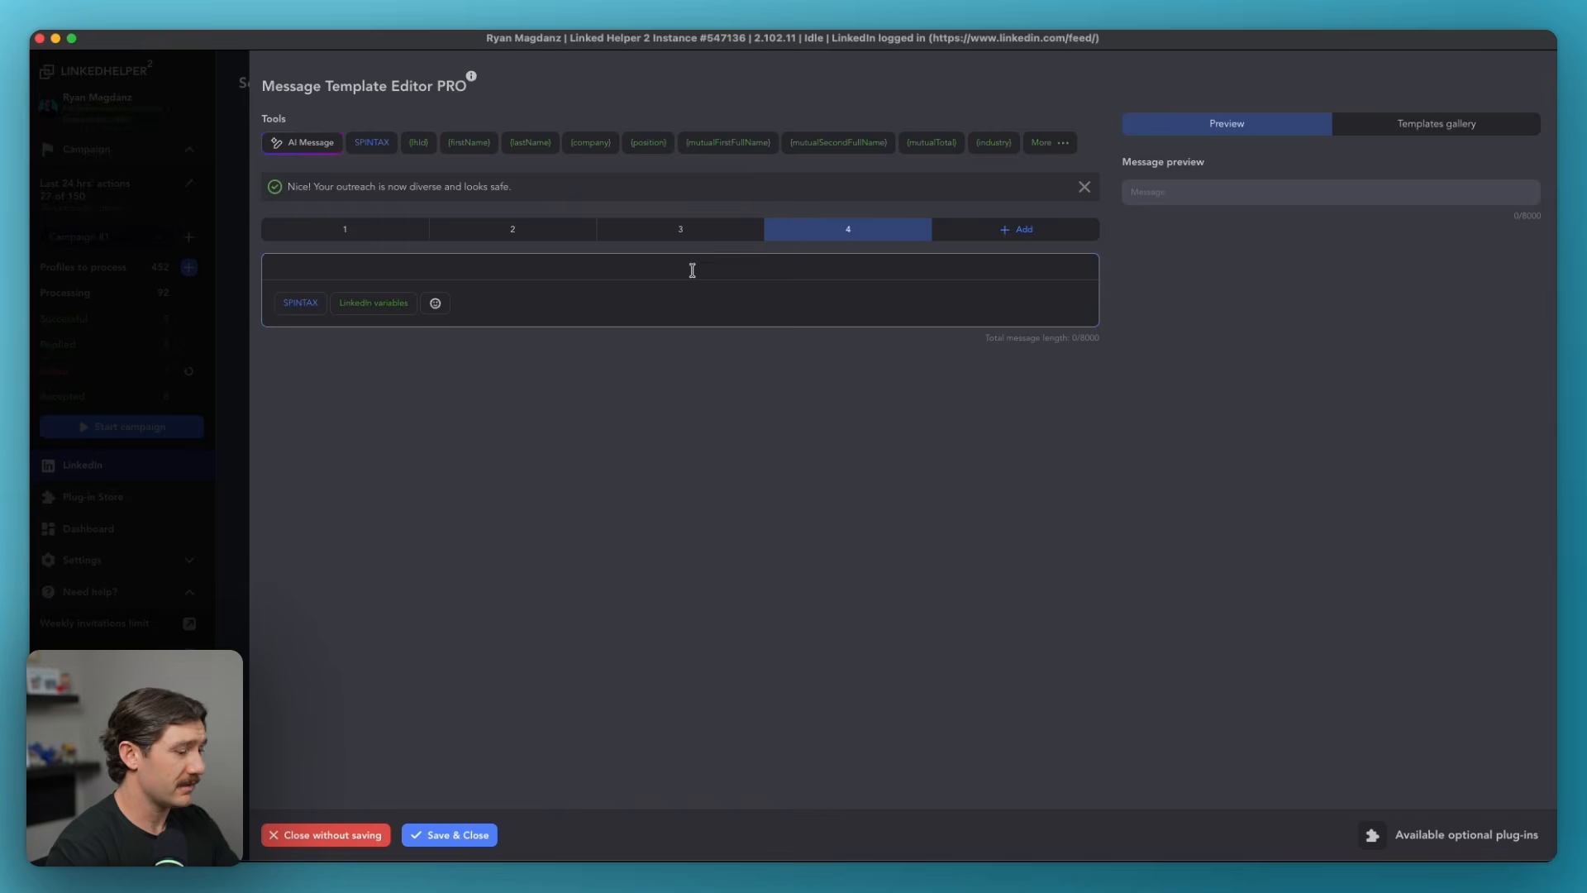
text(Hi)
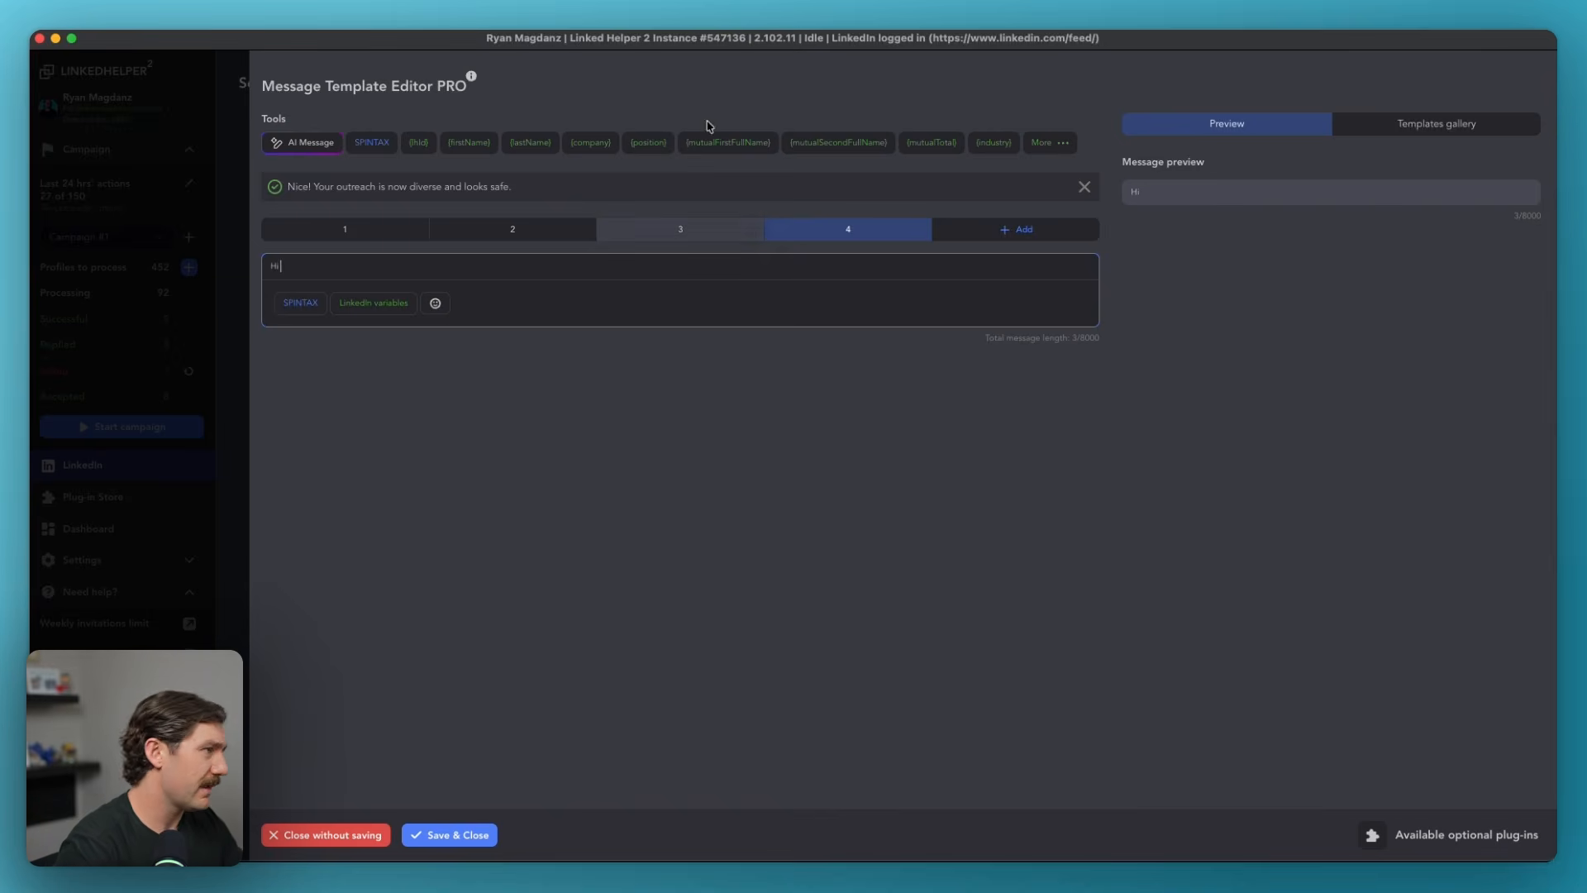
click(447, 144)
text(, I')
text(m loomr)
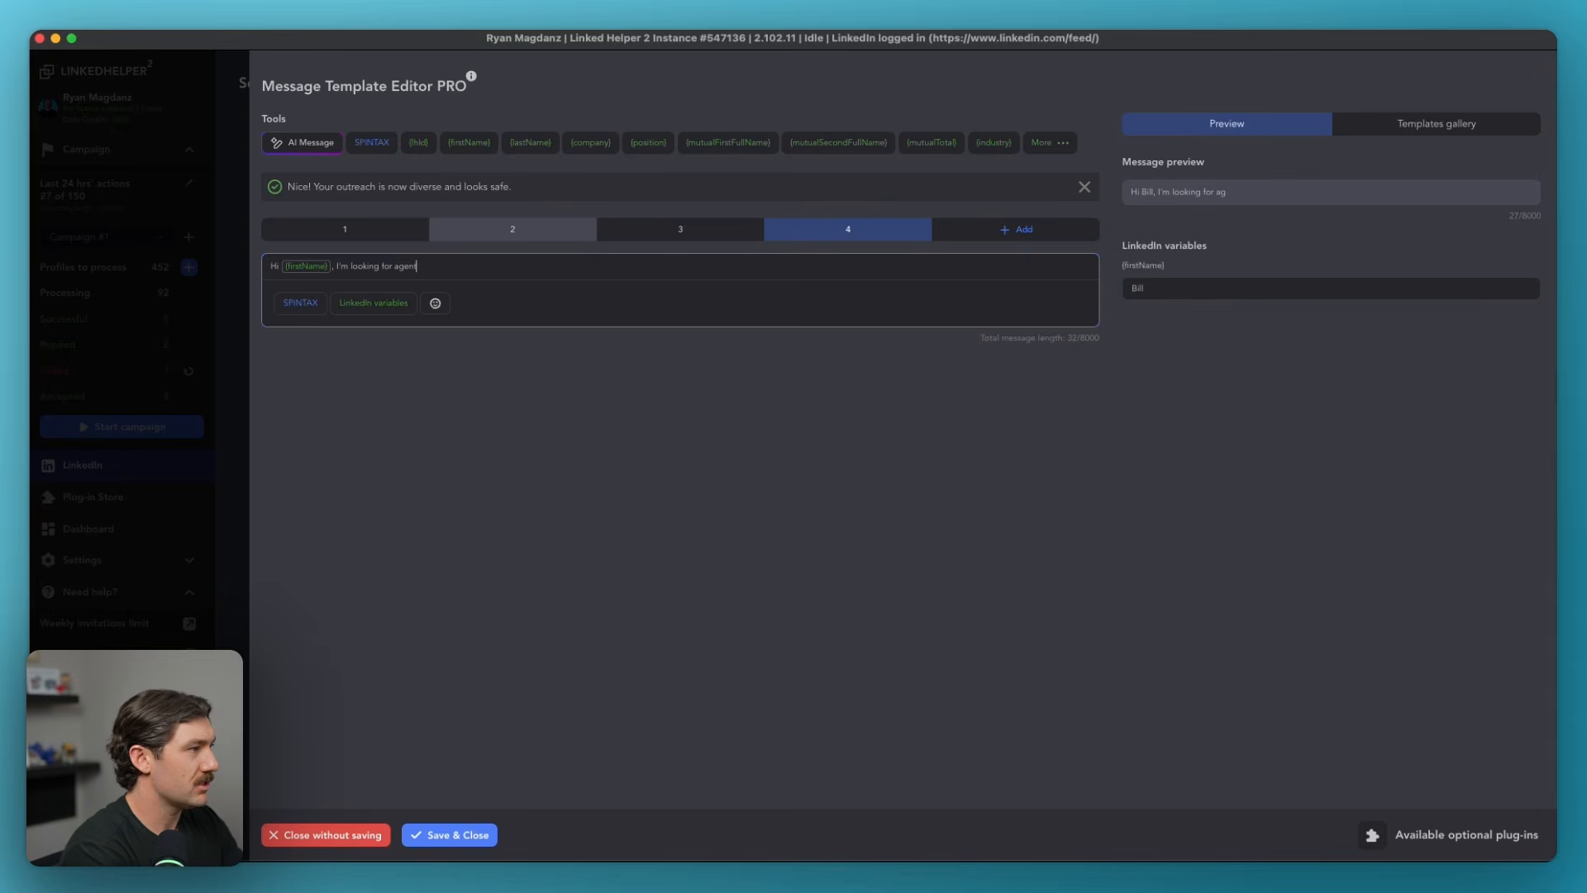
text( take on more poloic)
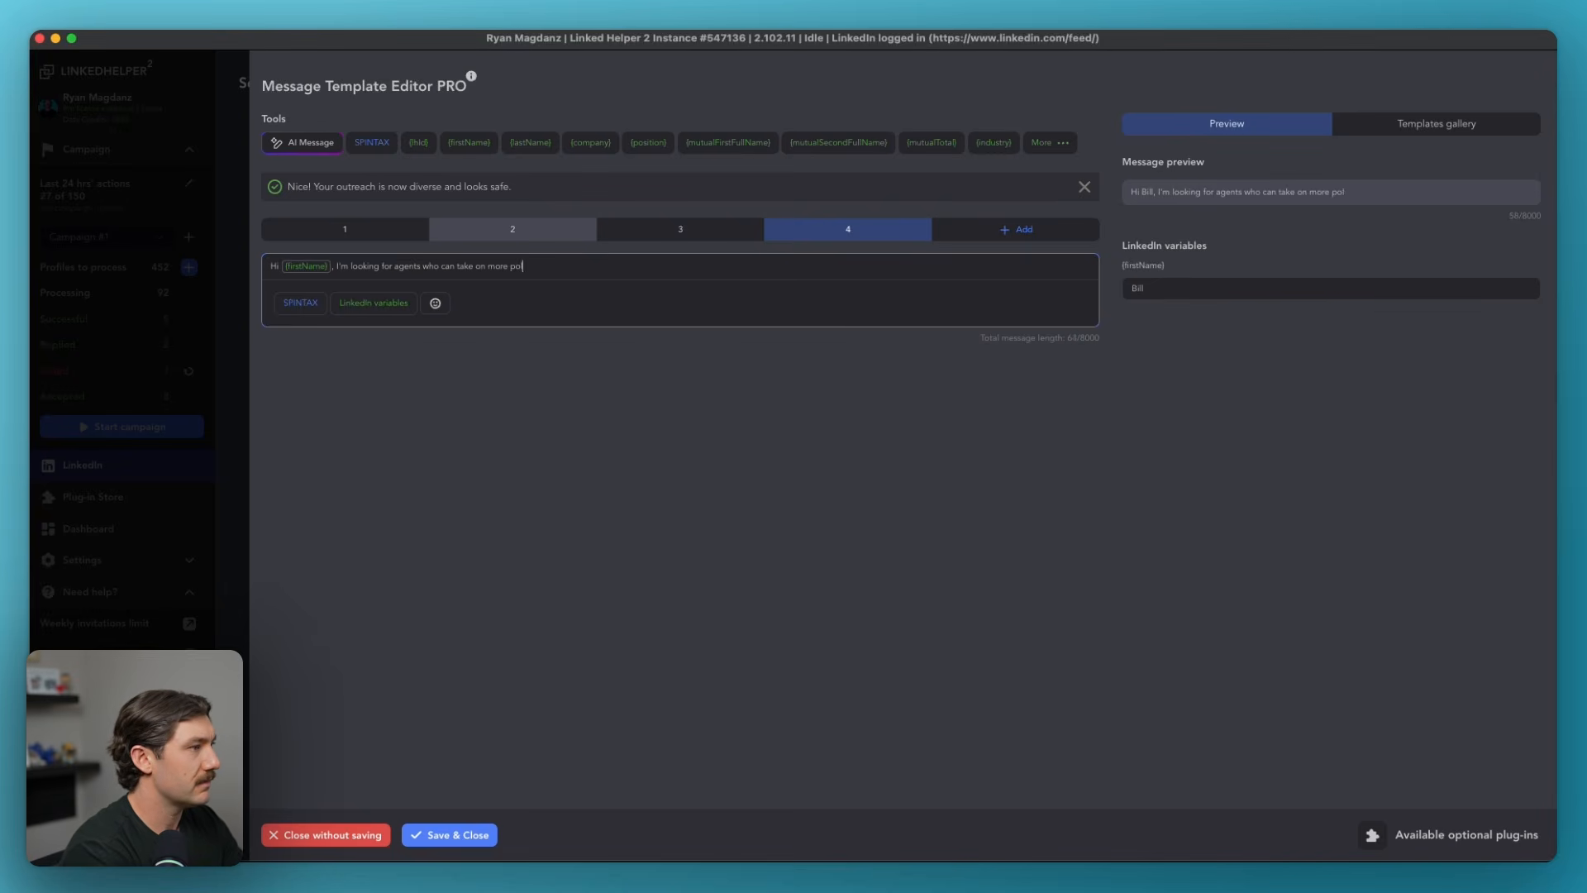
key(BackSpace)
key(BackSpace)
text(right r)
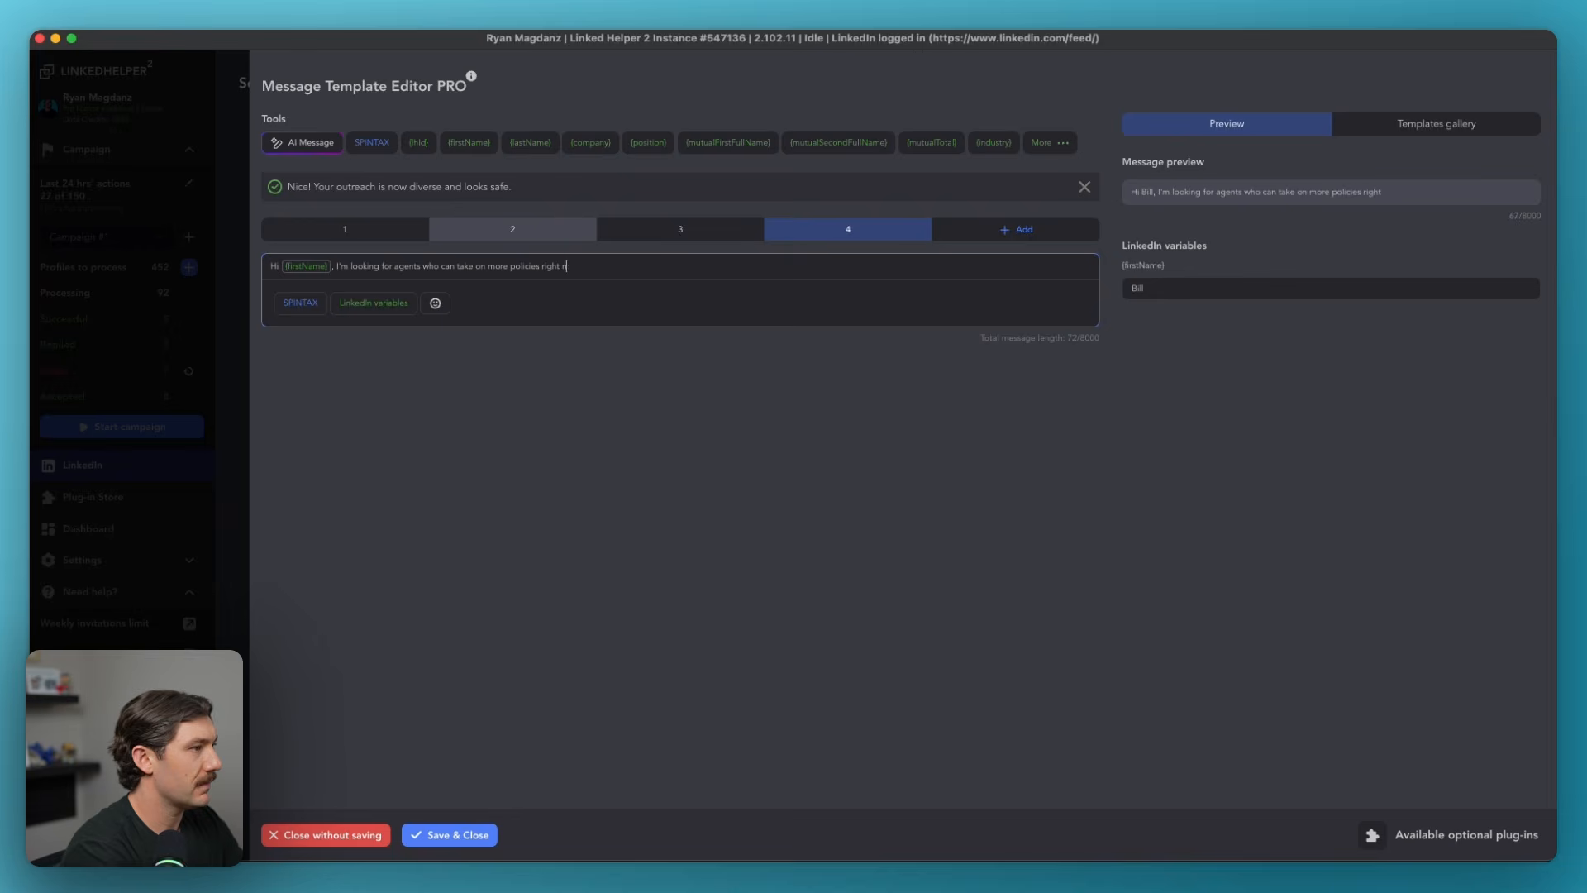
text( Do you have extra margin for)
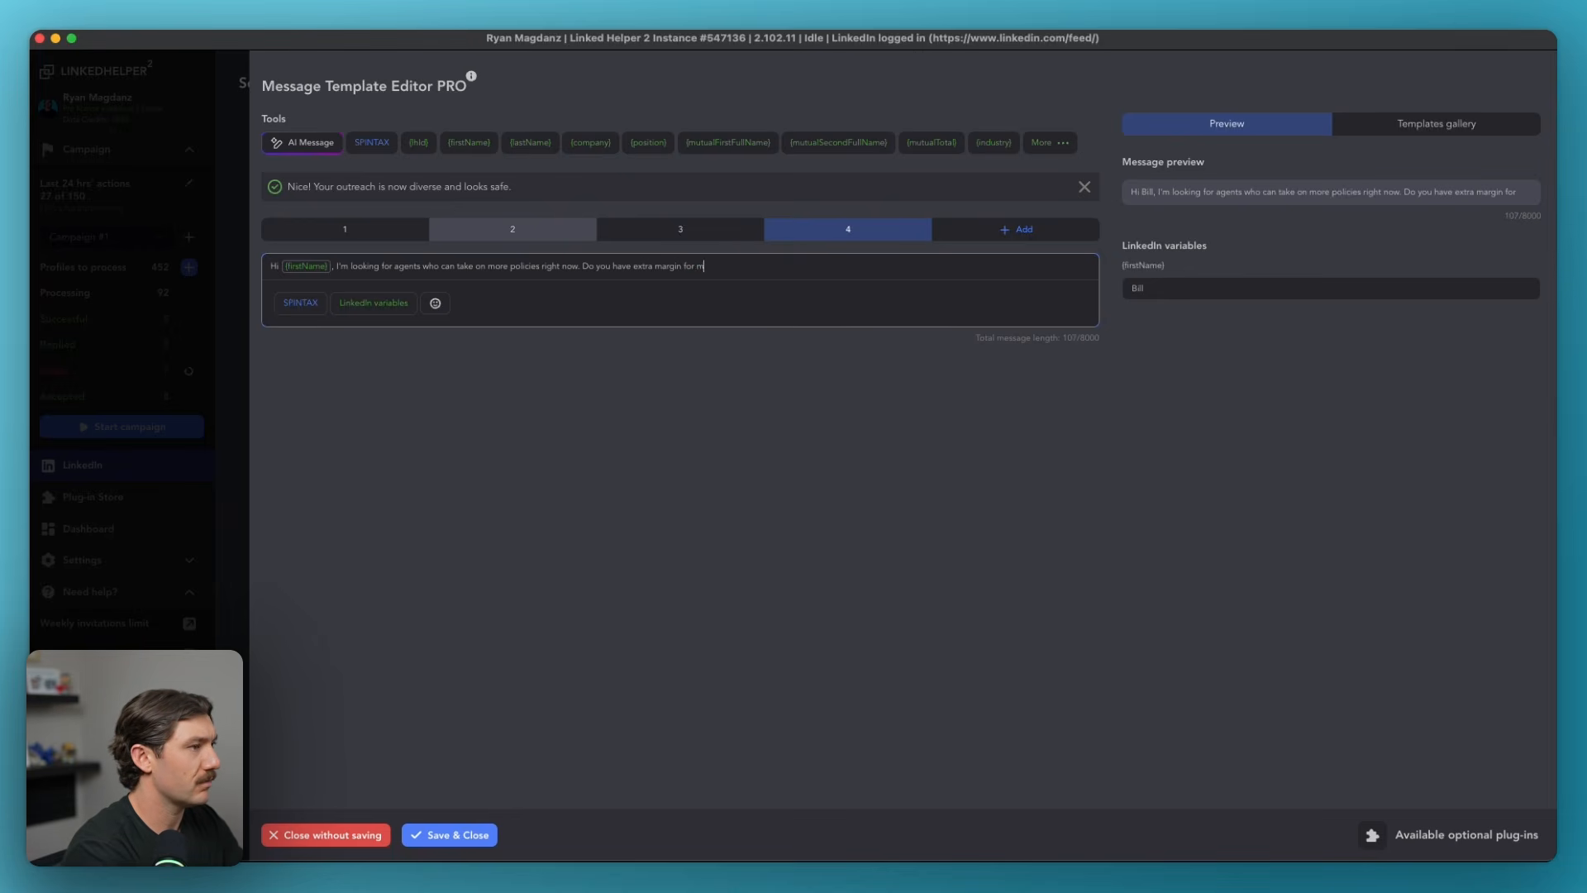
text(mroe lead)
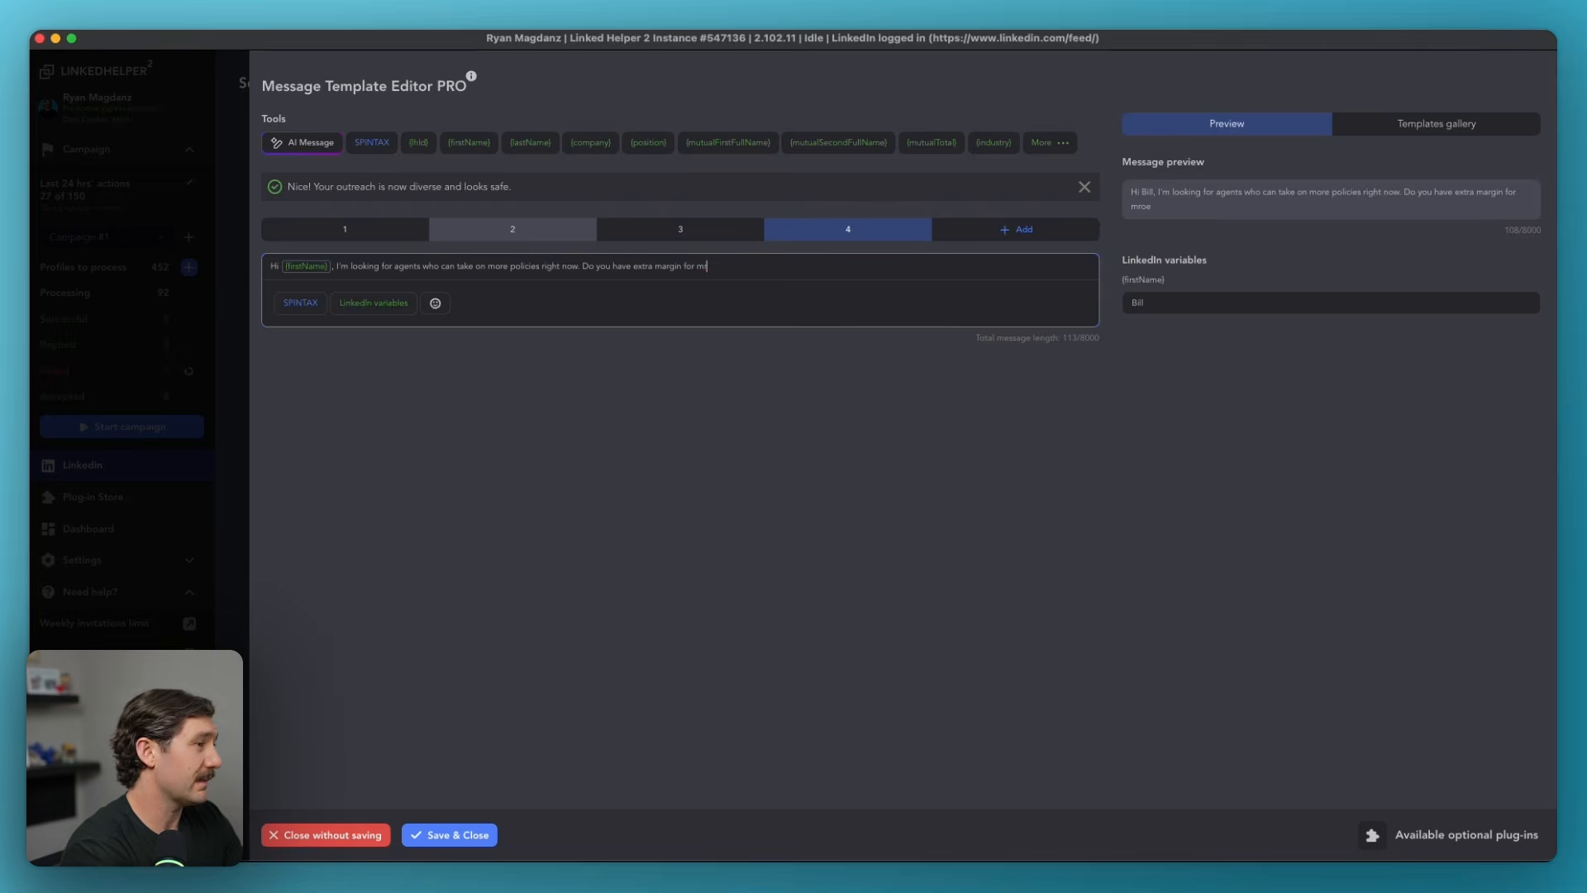
text(ore leads)
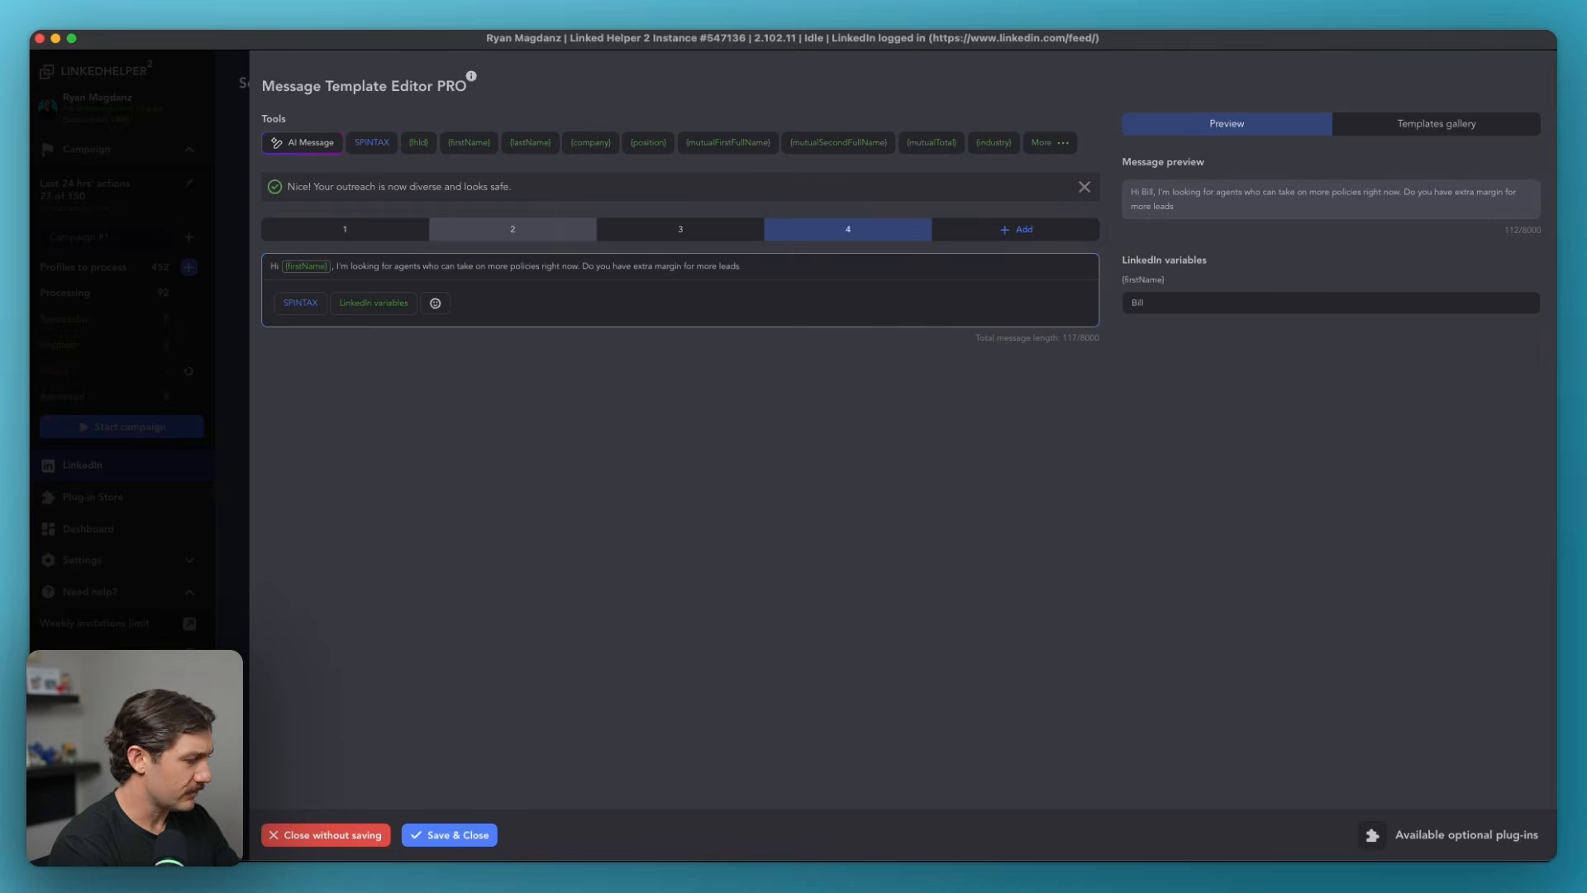
click(731, 231)
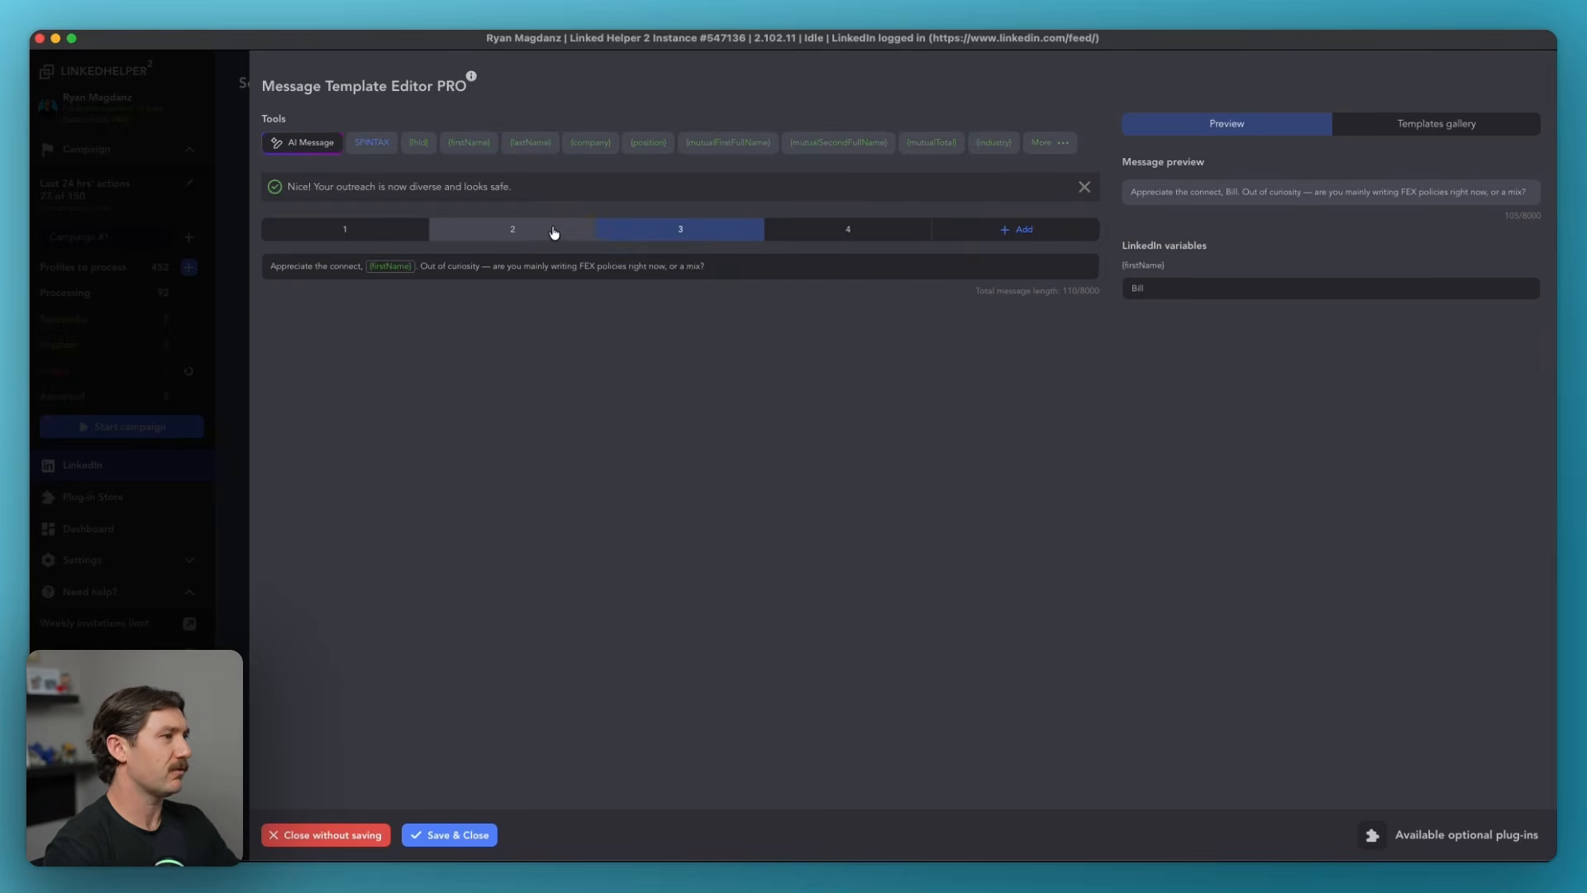
Review the wording of the first follow-up message's four variations and save them.
click(513, 230)
click(385, 232)
click(772, 232)
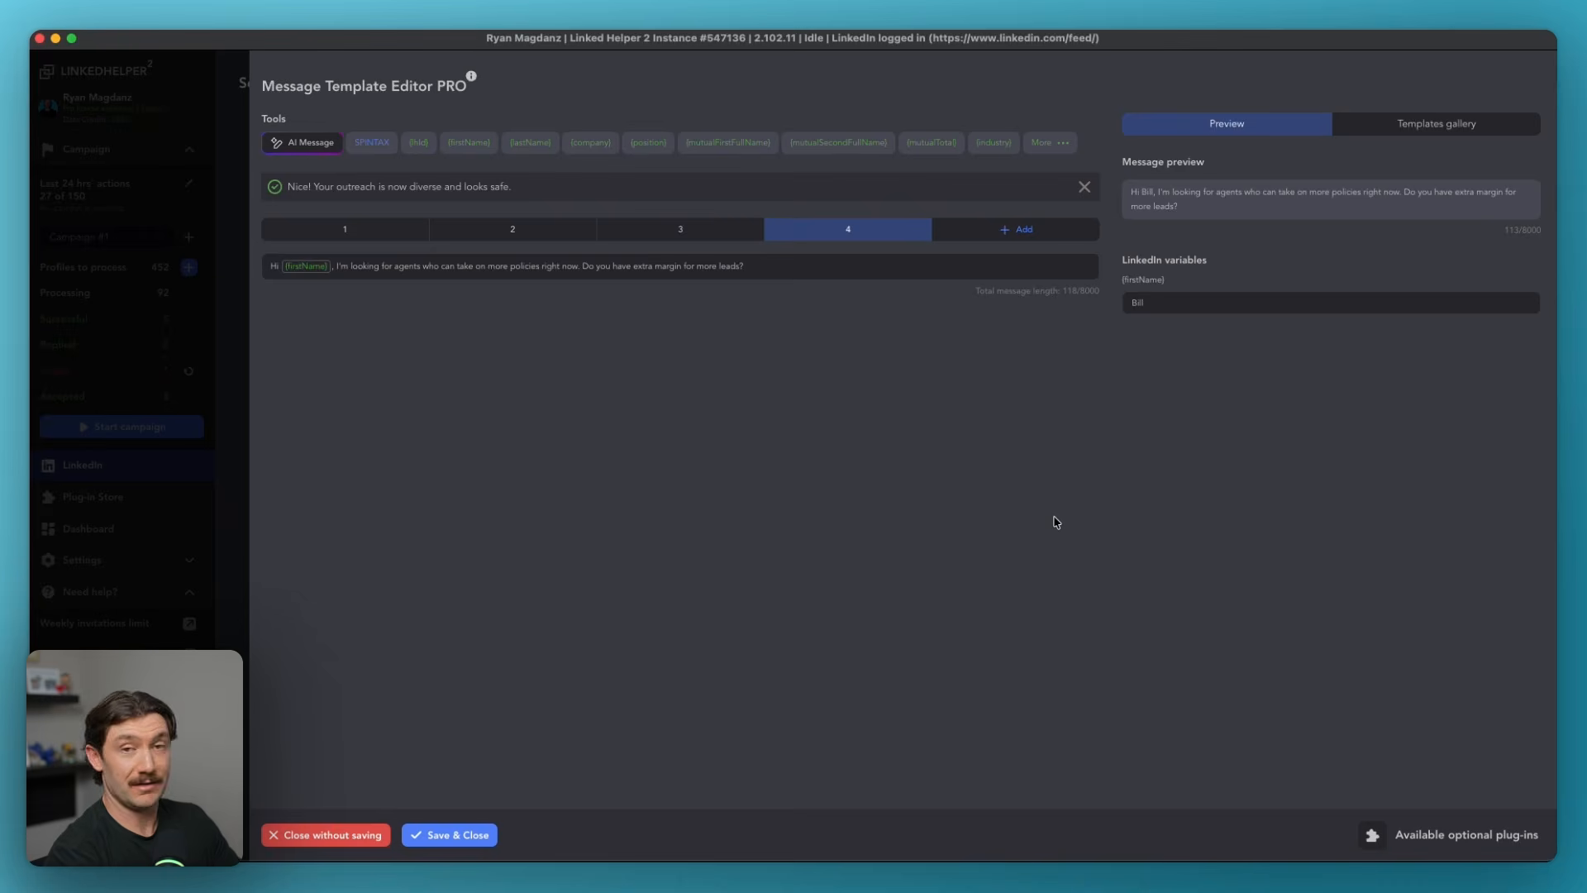
mouse_move(909, 231)
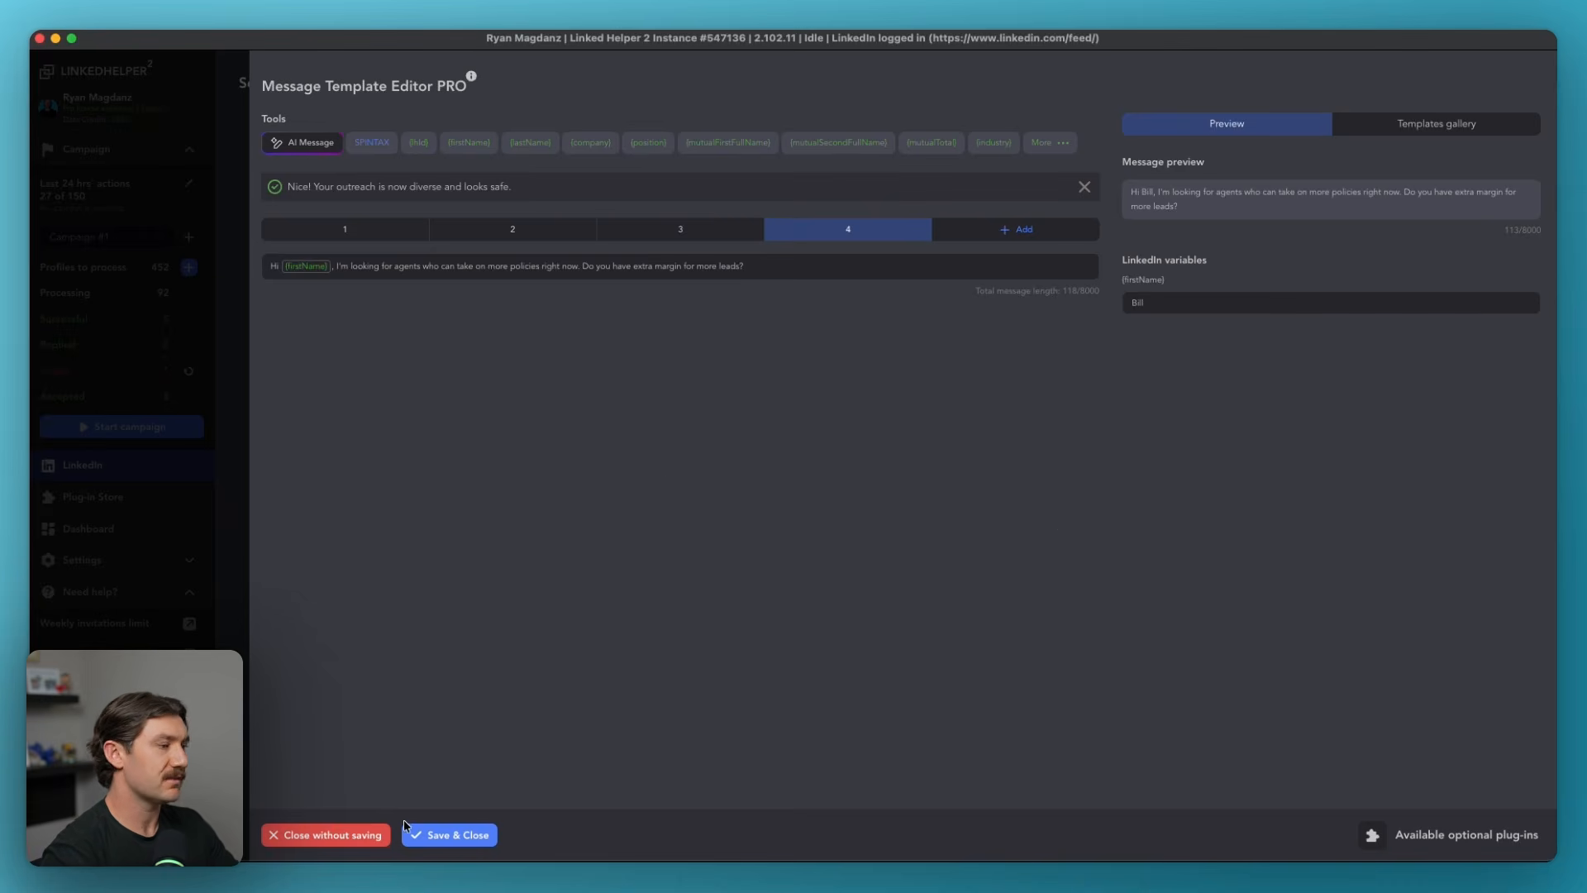
click(345, 238)
click(541, 232)
click(815, 226)
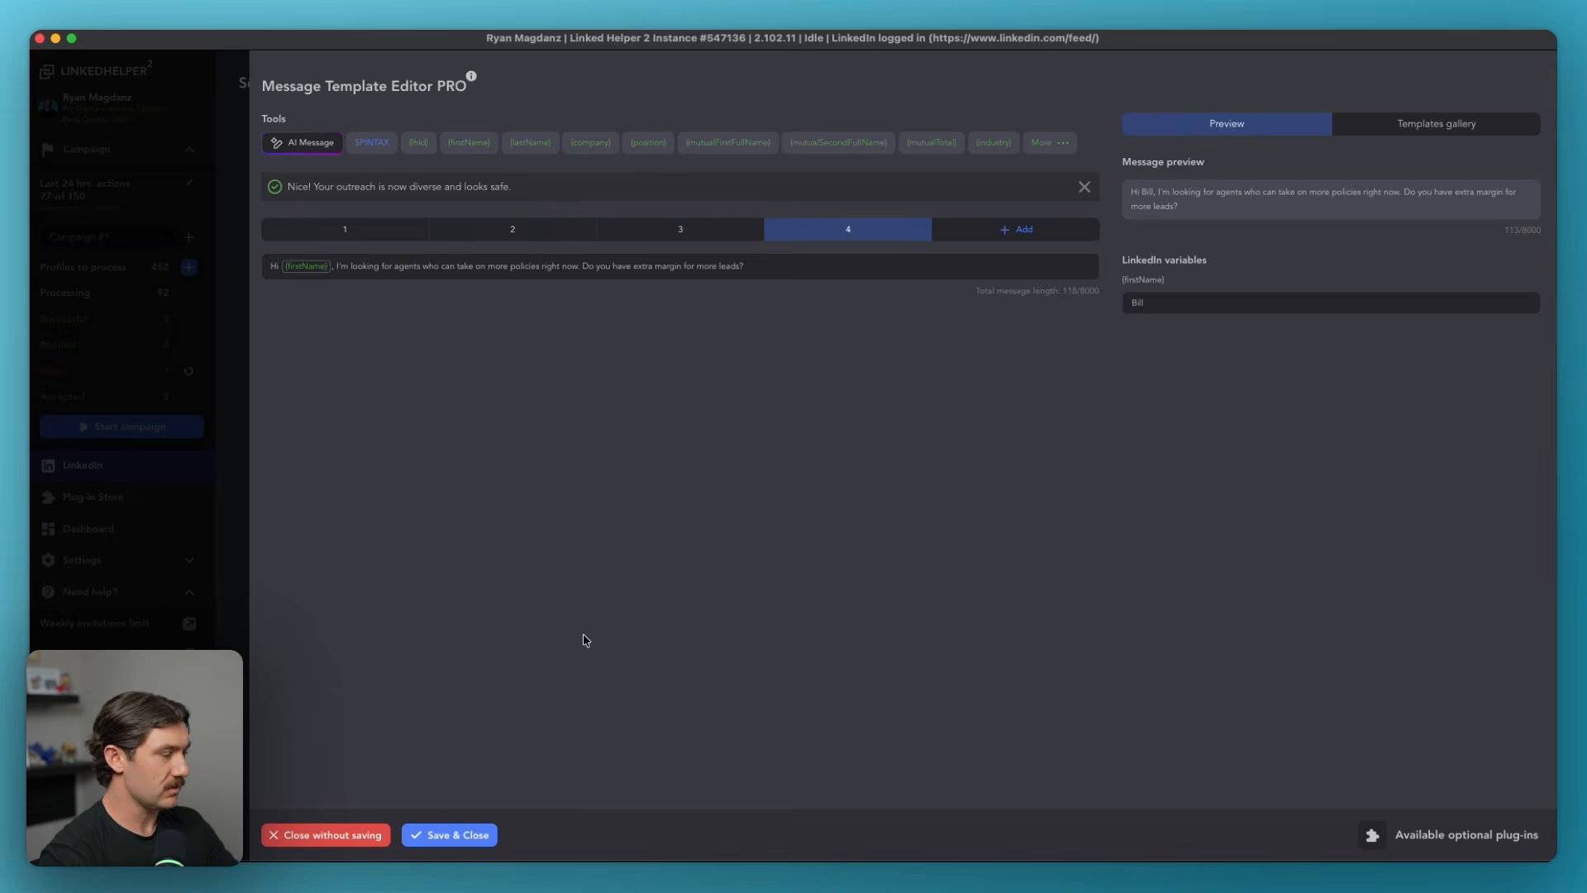
click(473, 833)
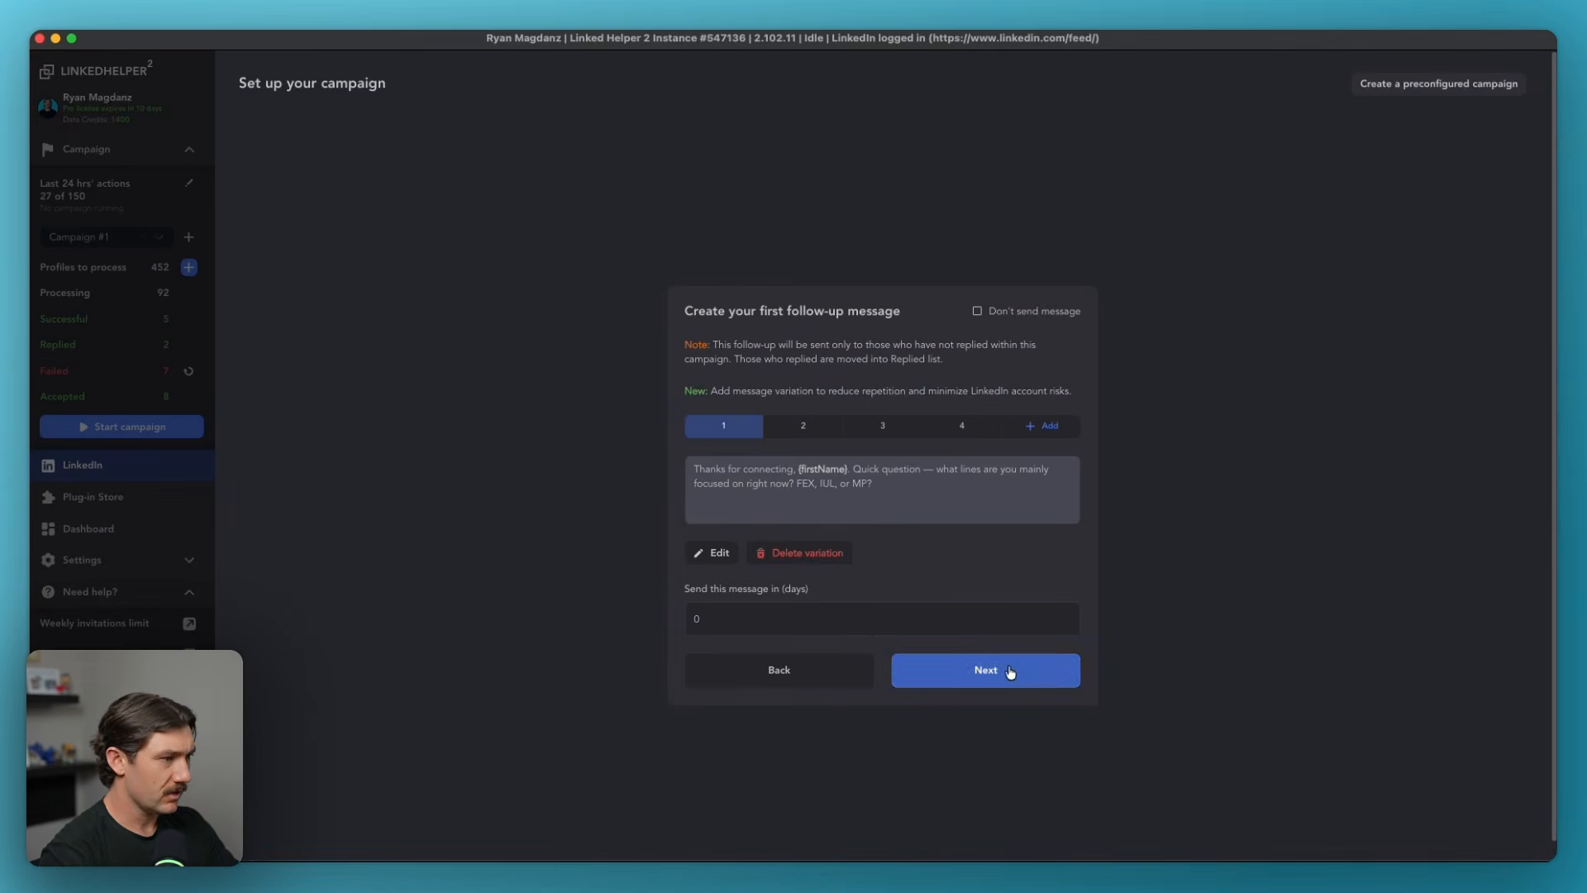
Set the first follow-up message to be sent in 10 days and continue to the second follow-up message.
click(730, 612)
text(1)
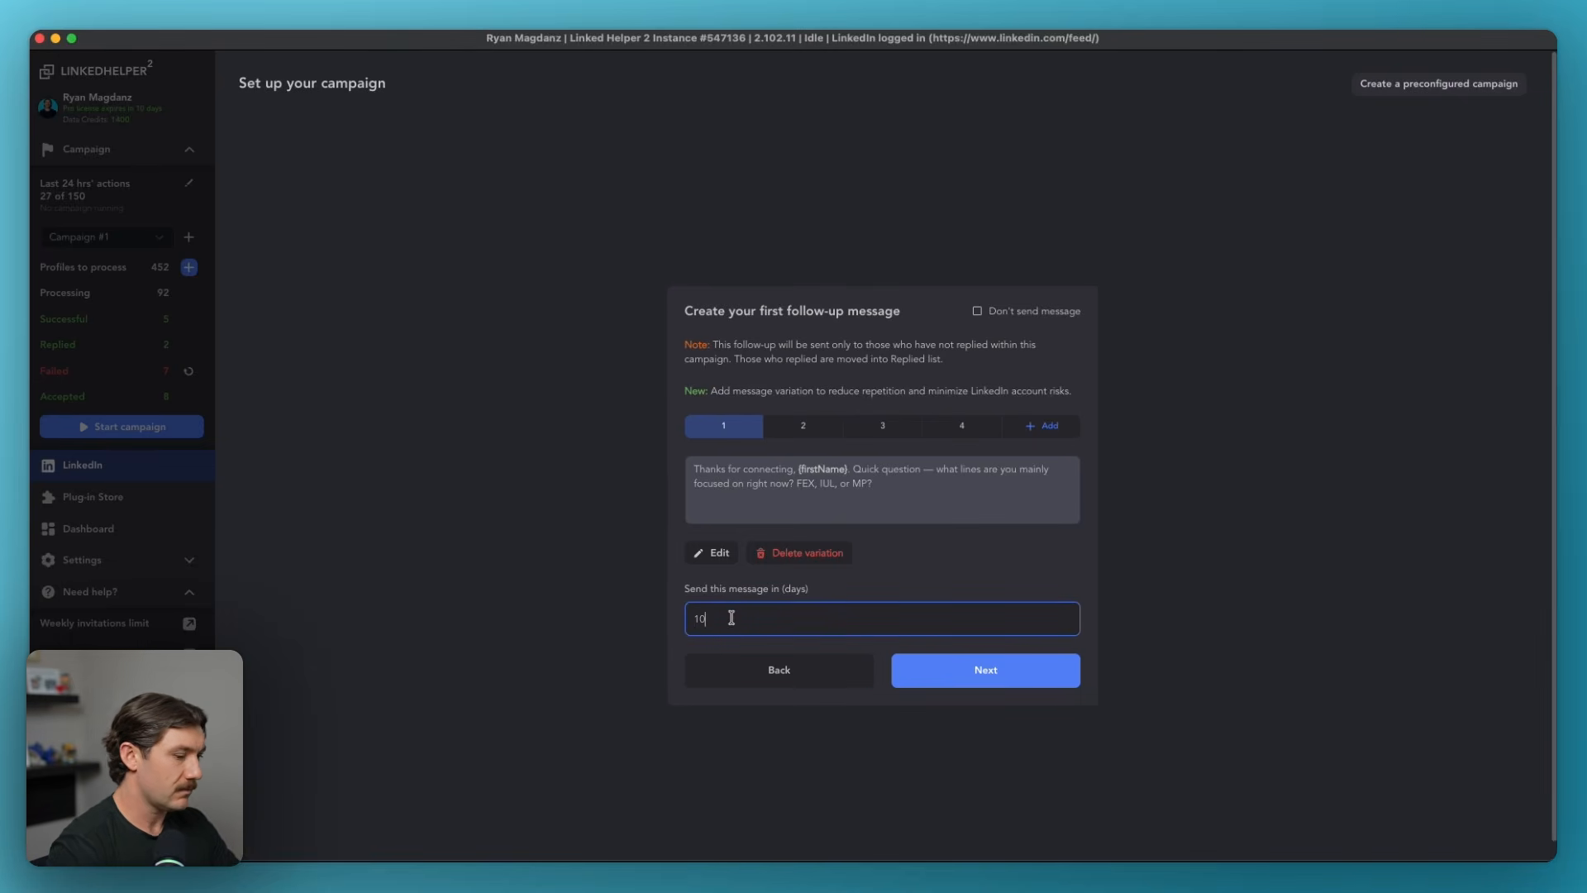
key(Return)
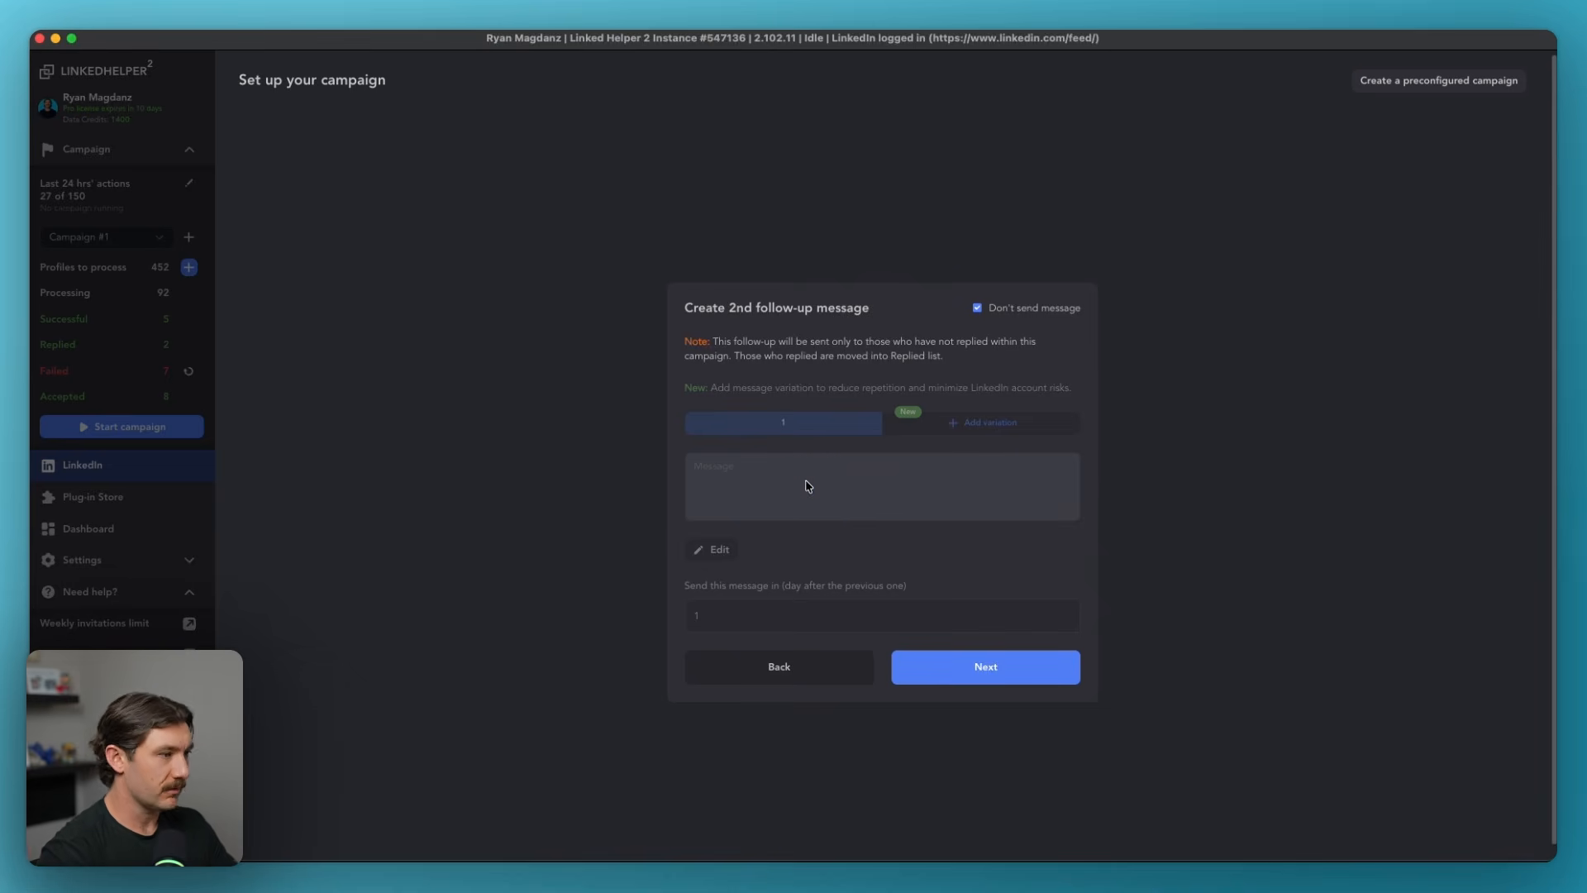
Open the second follow-up message for editing and expand it to three variations by duplicating the blank message.
click(777, 484)
click(757, 236)
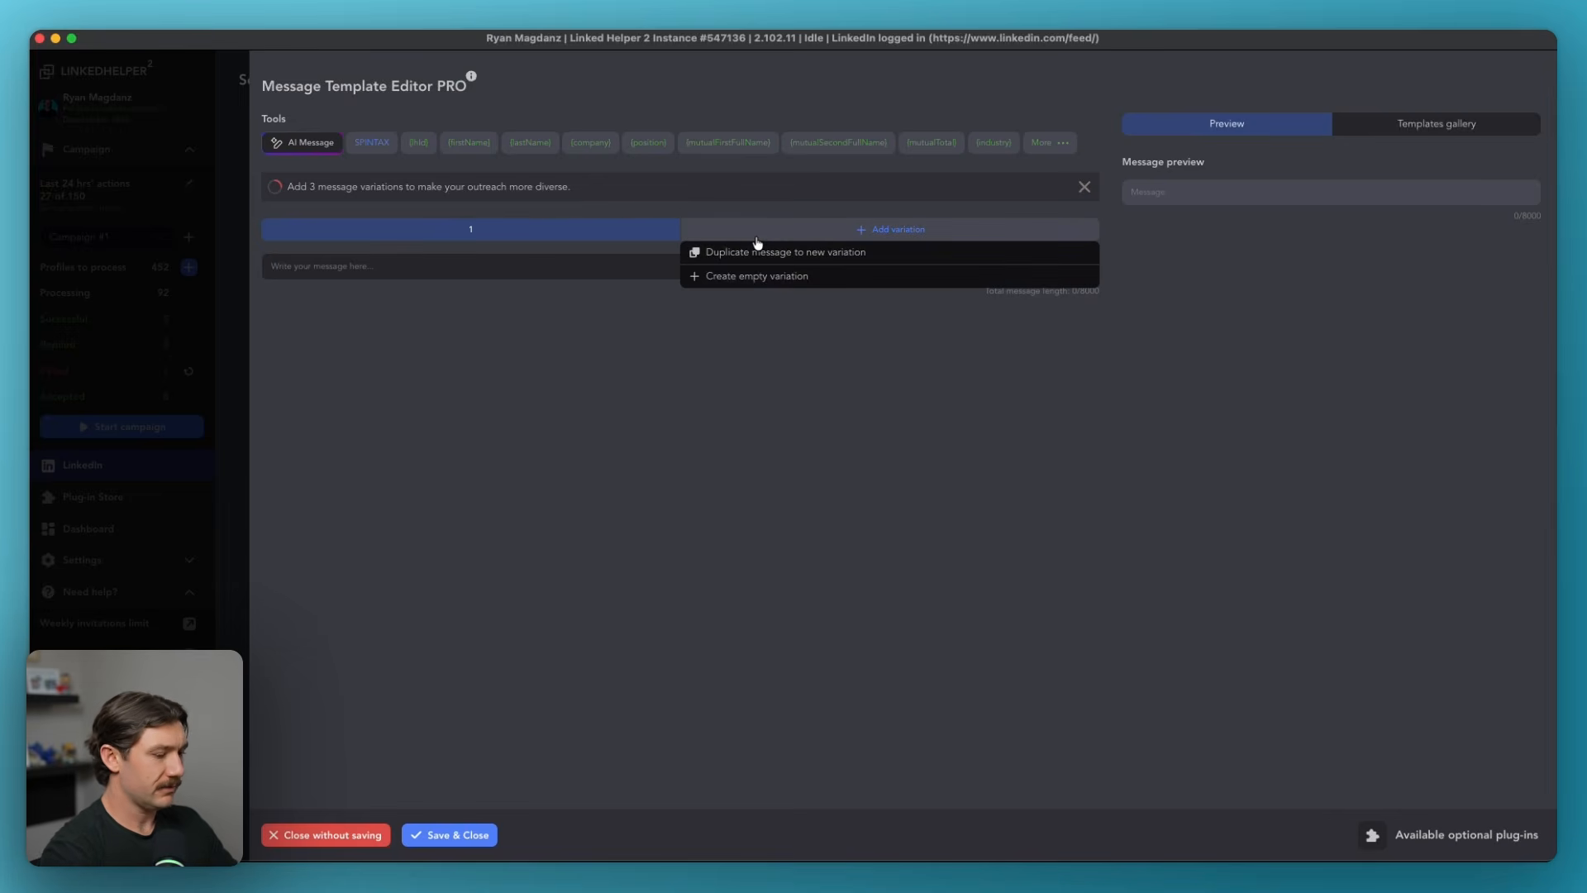
click(758, 249)
click(897, 230)
click(904, 249)
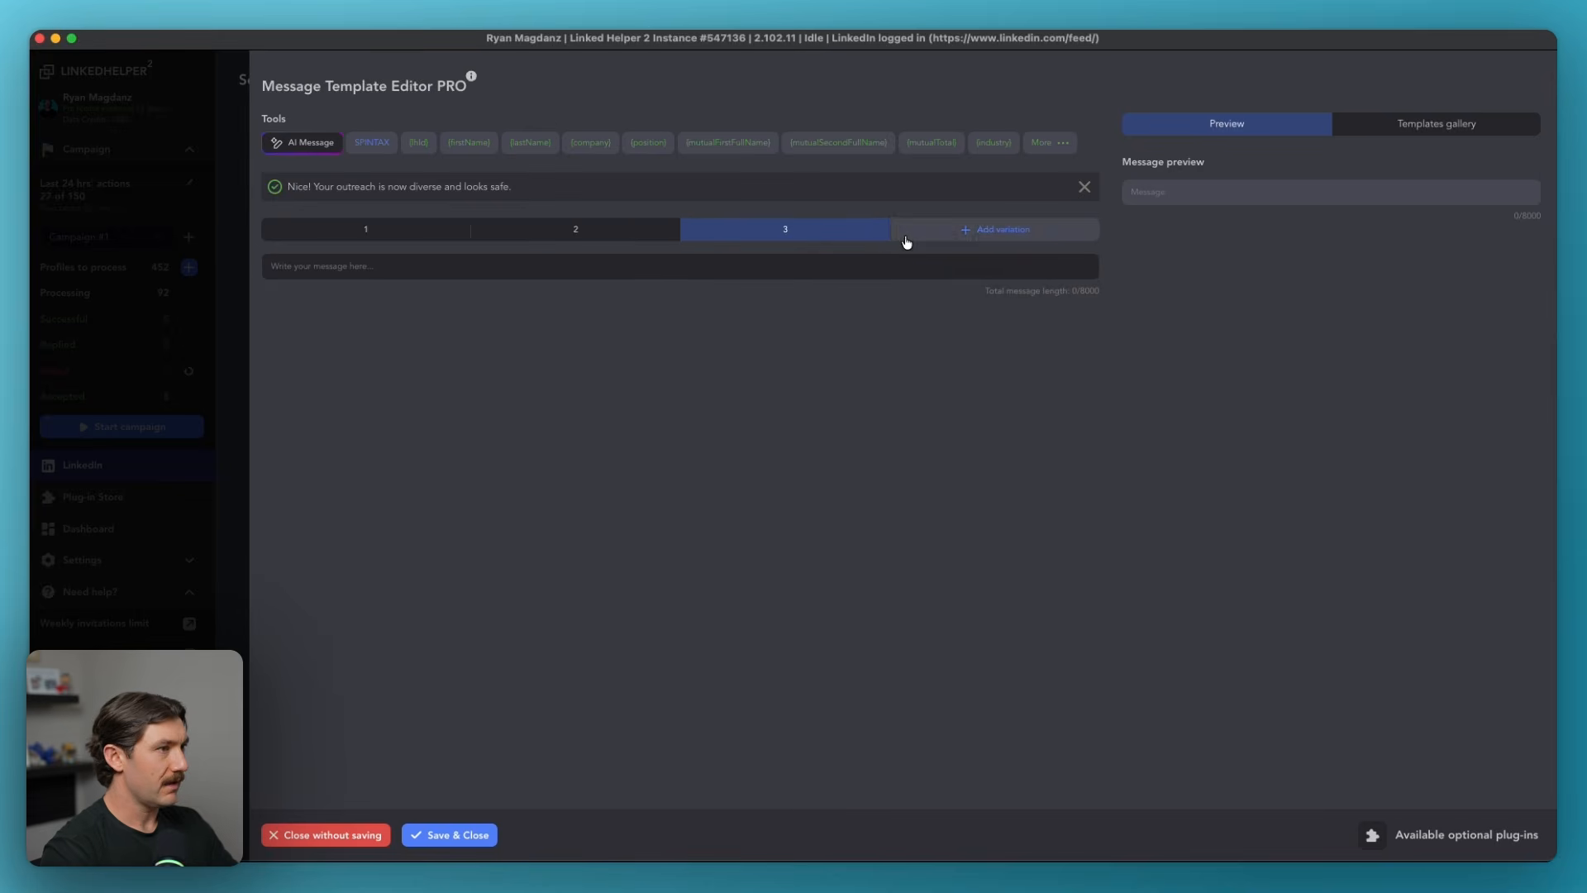
Fill the second follow-up's three variations with short messages starting "Hey {firstName}" that offer excess inbound insurance leads to the agent.
click(379, 234)
click(566, 273)
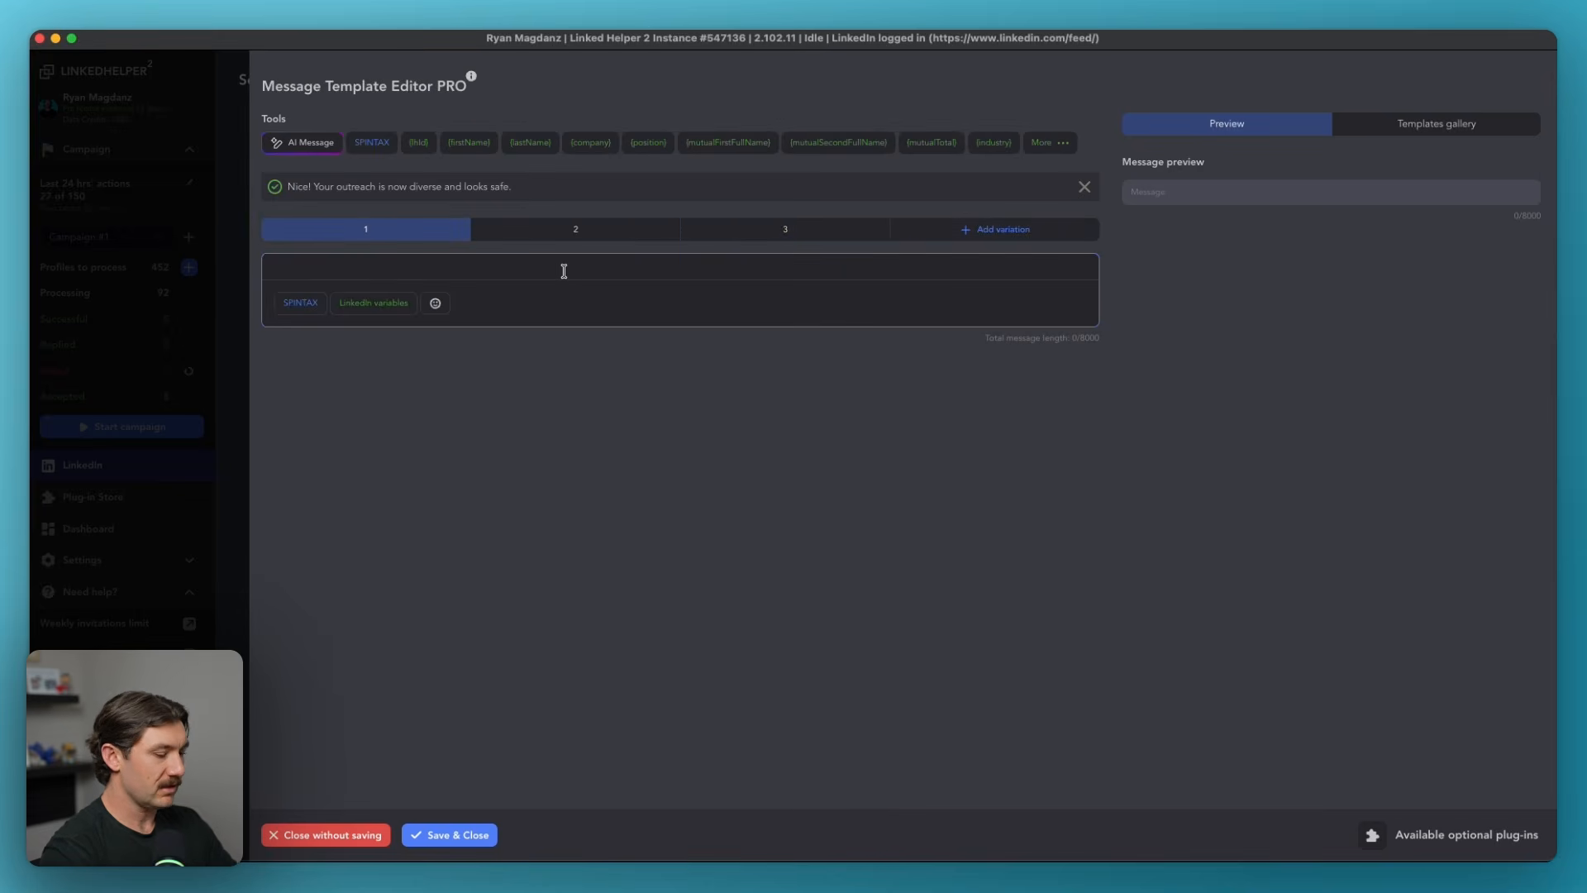
text(Hey {firstName} — quick follow-up here. We're currently generating more inbound insurance inquiries than we can handle internally, and we usually partner with 1–2 local agents rather than spread them around. Not sure if that's something you'd ever be open to, but figured I'd ask.)
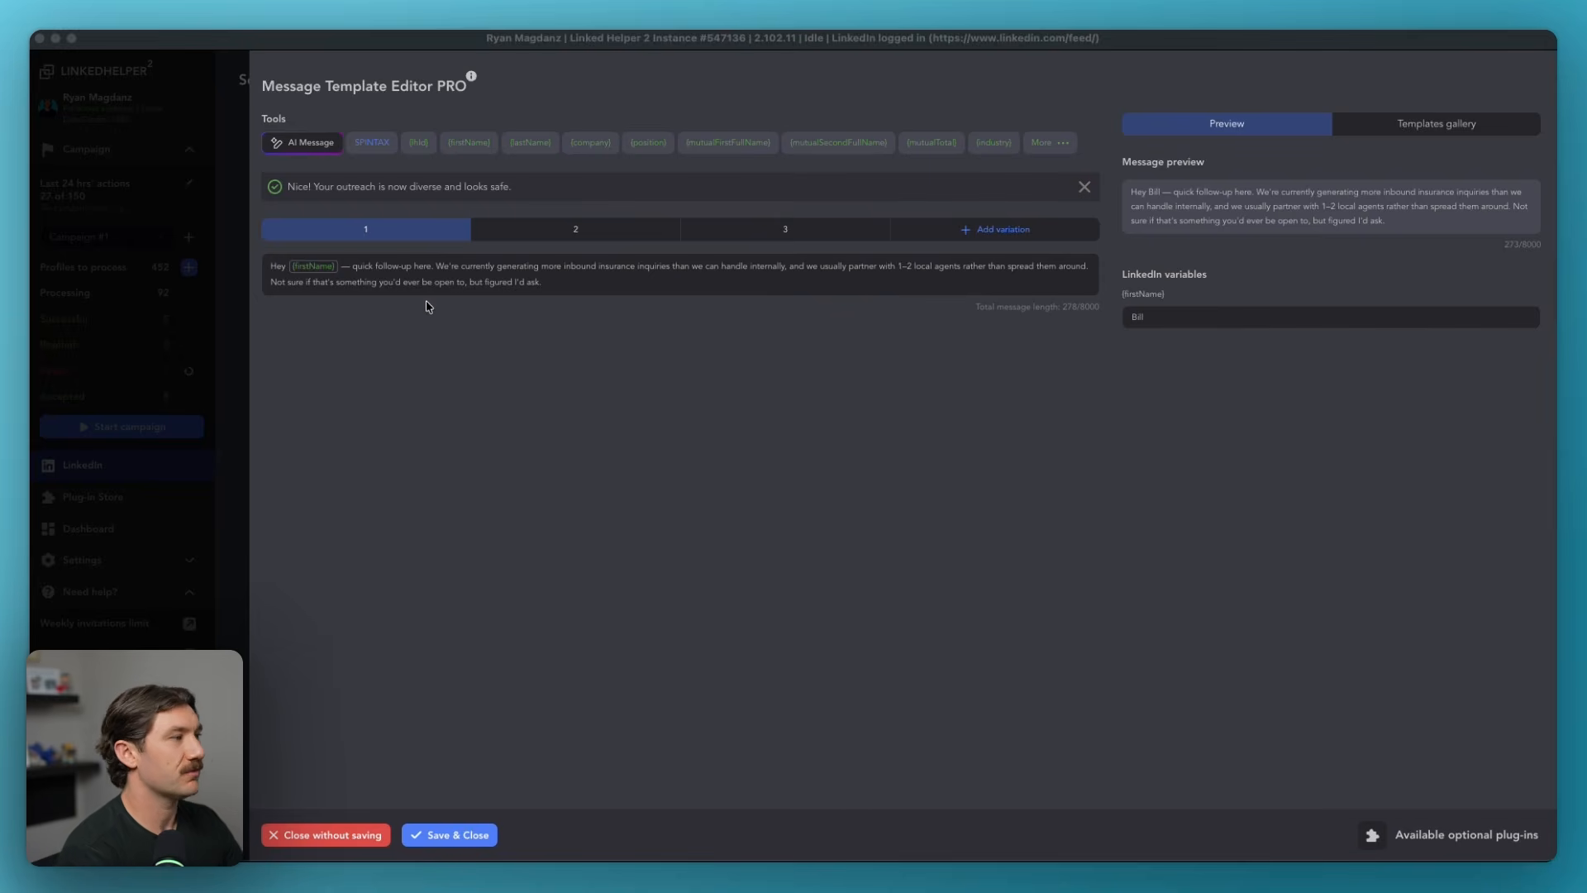
click(576, 237)
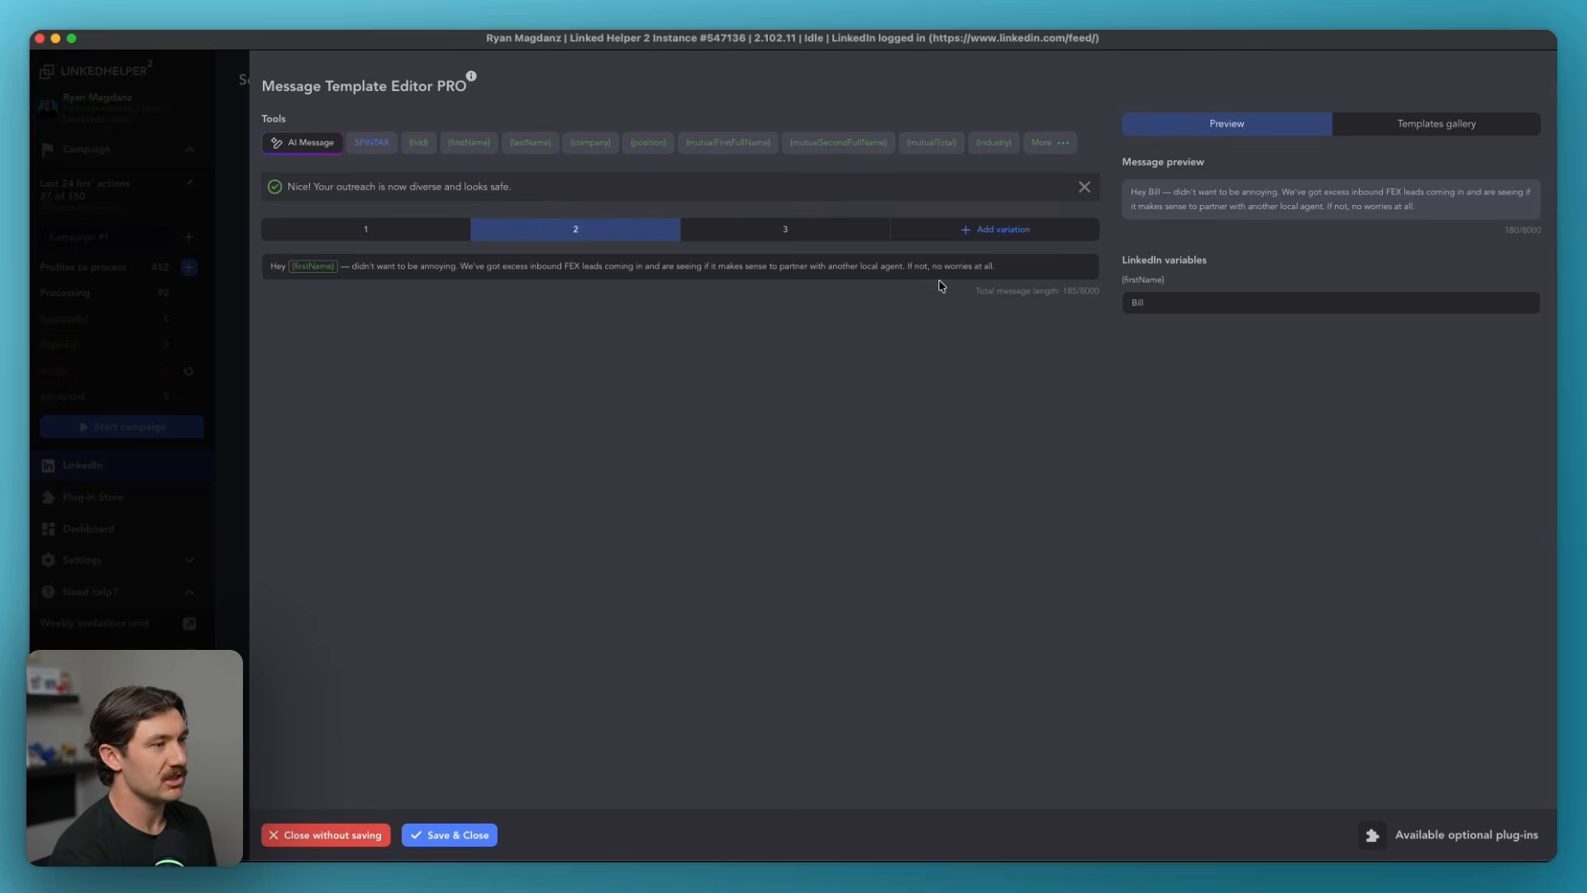
click(765, 232)
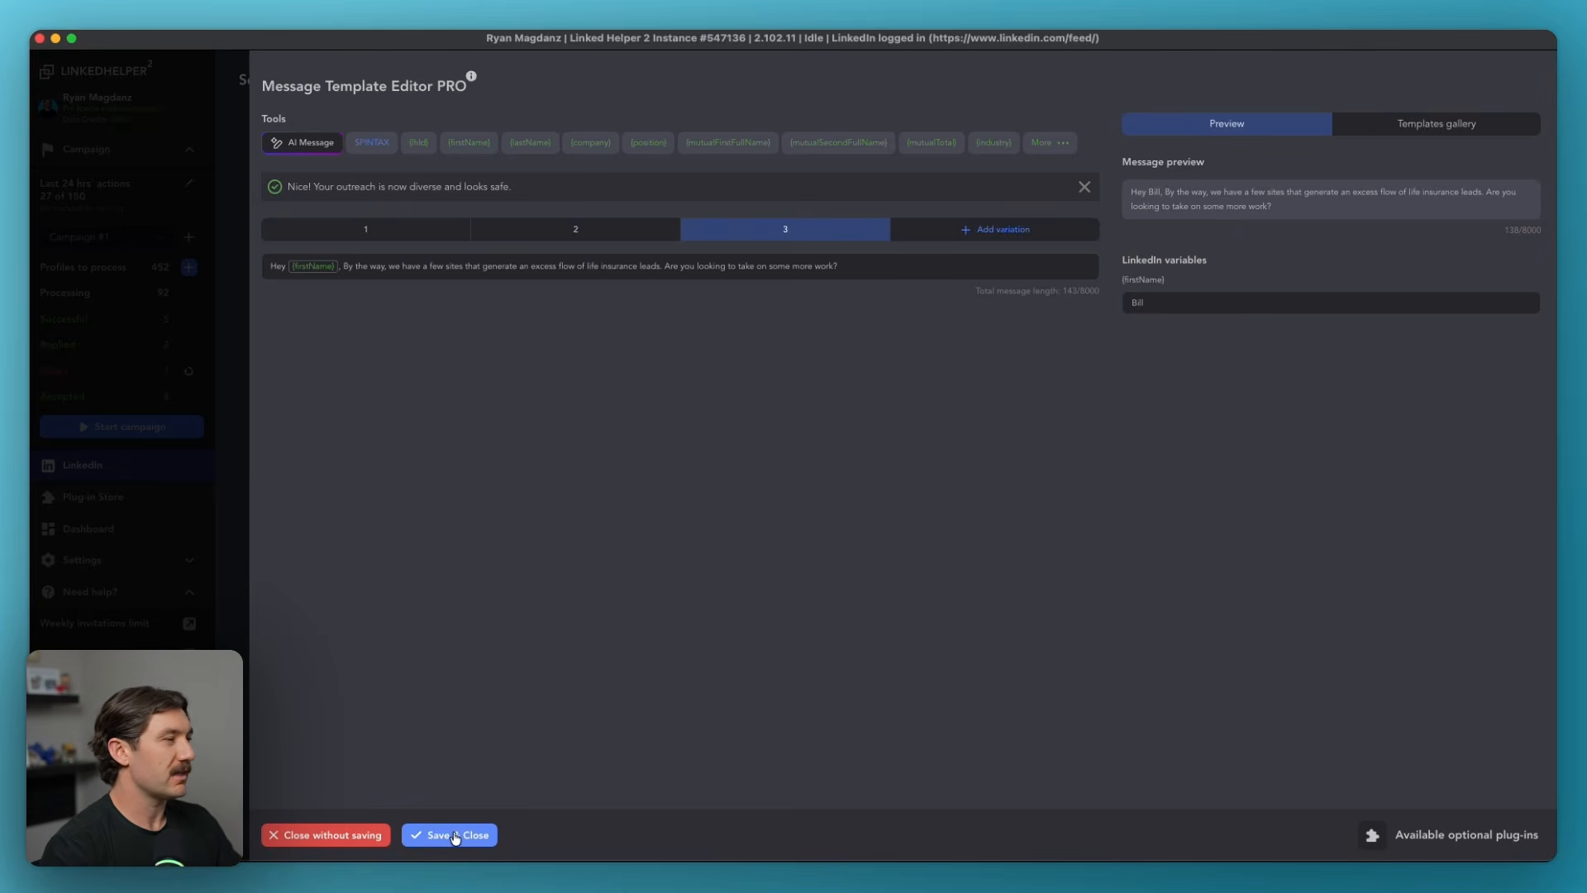
Recheck the second follow-up's first variation, save the variations, and continue past the third follow-up message with "Don't send message" kept.
click(417, 231)
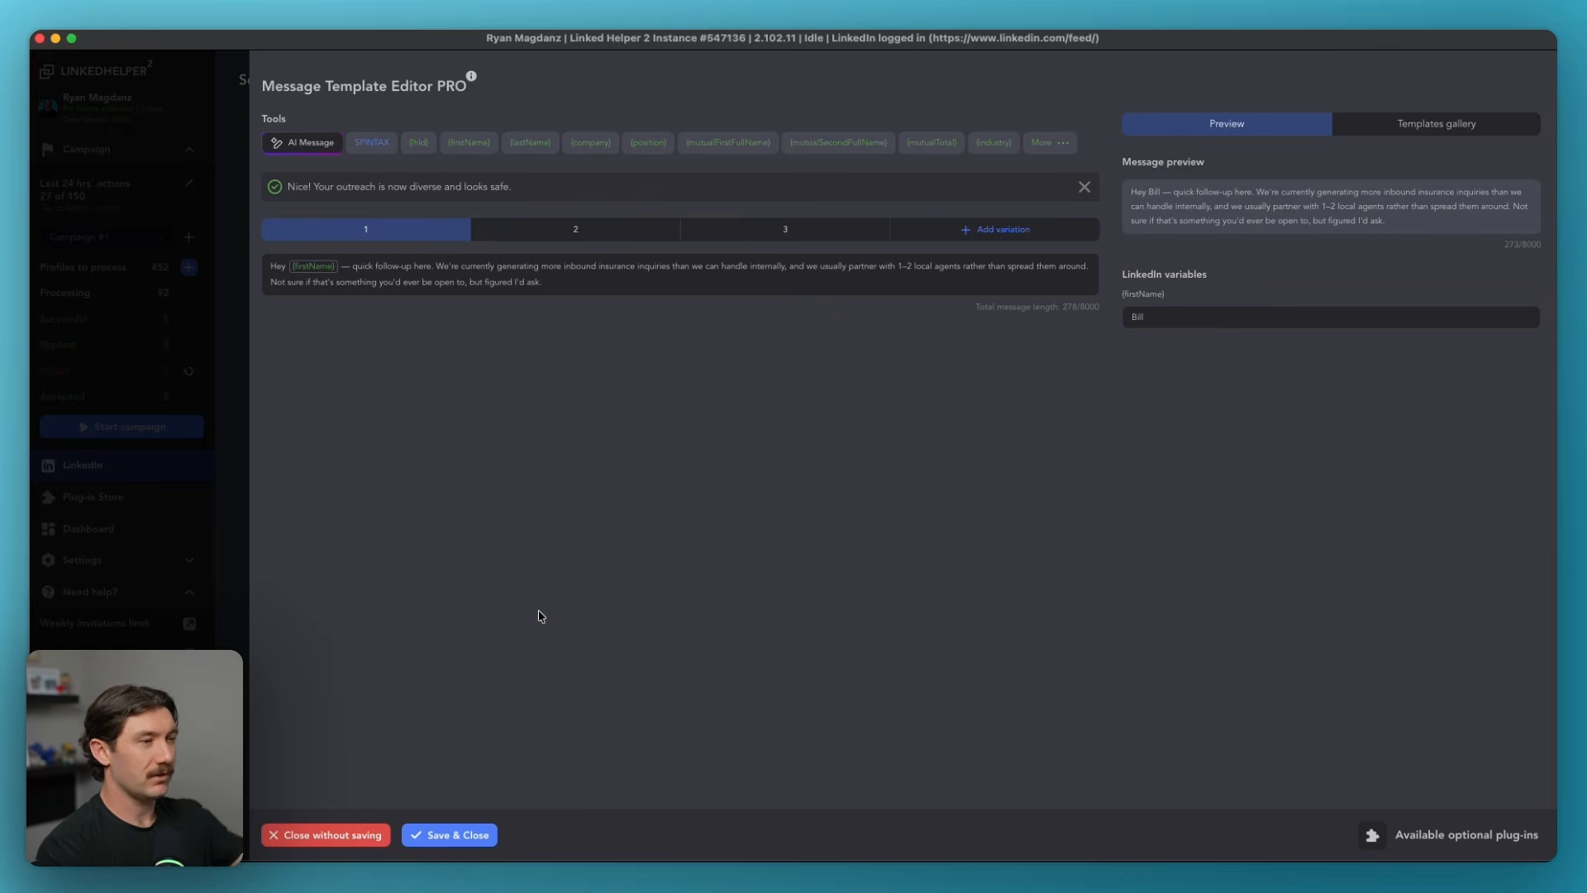
click(446, 836)
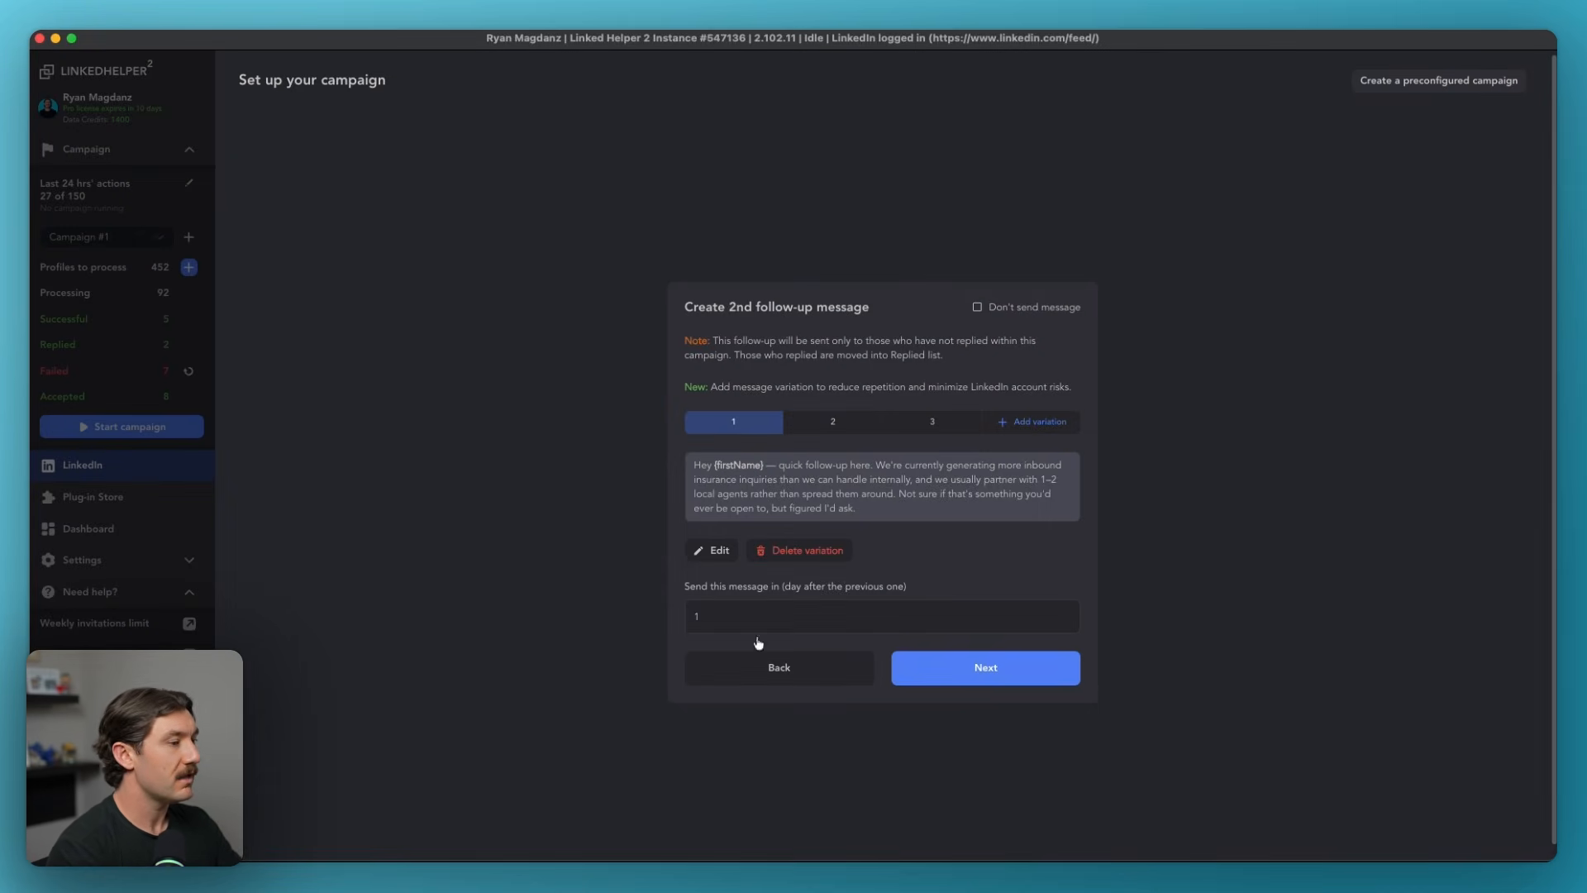
click(1023, 687)
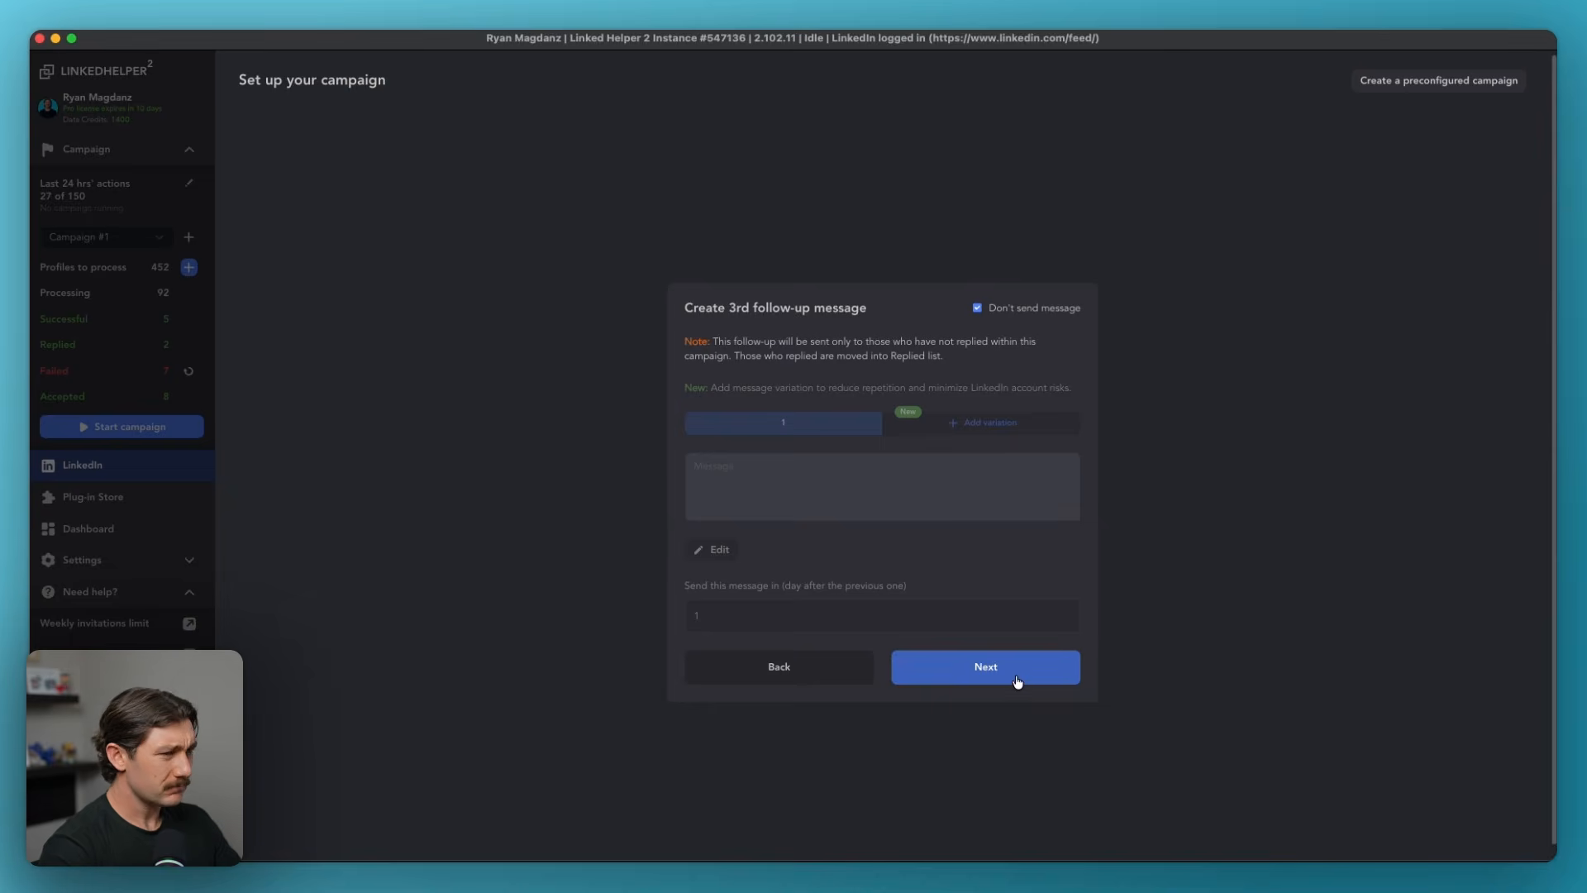
click(994, 675)
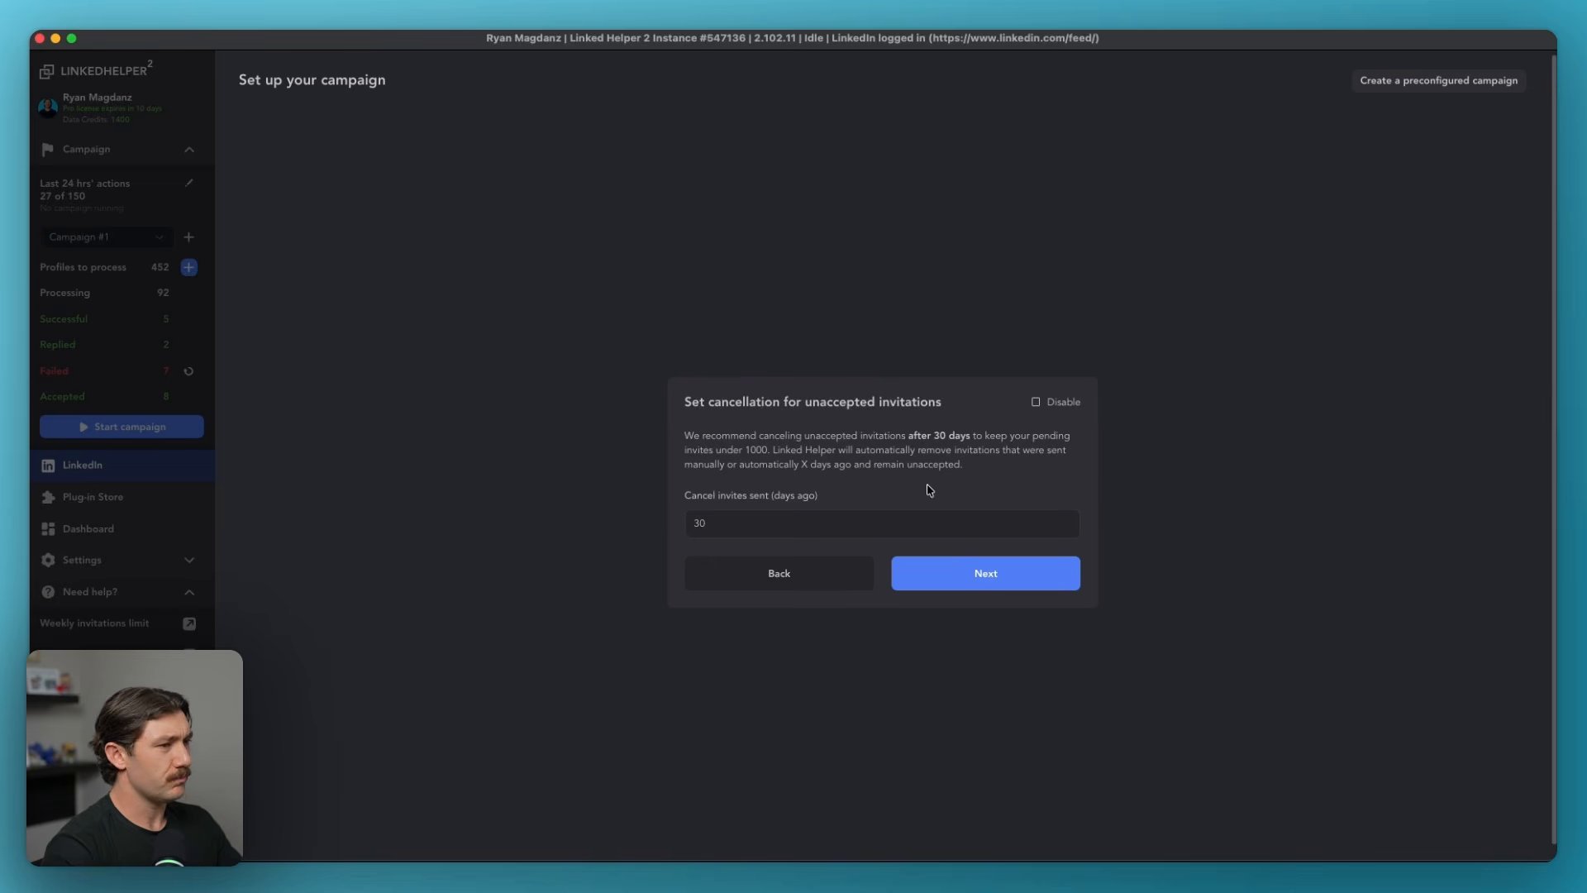
Set unaccepted invitations to be cancelled after 15 days and finish creating the campaign.
scroll(995, 494, up, 1)
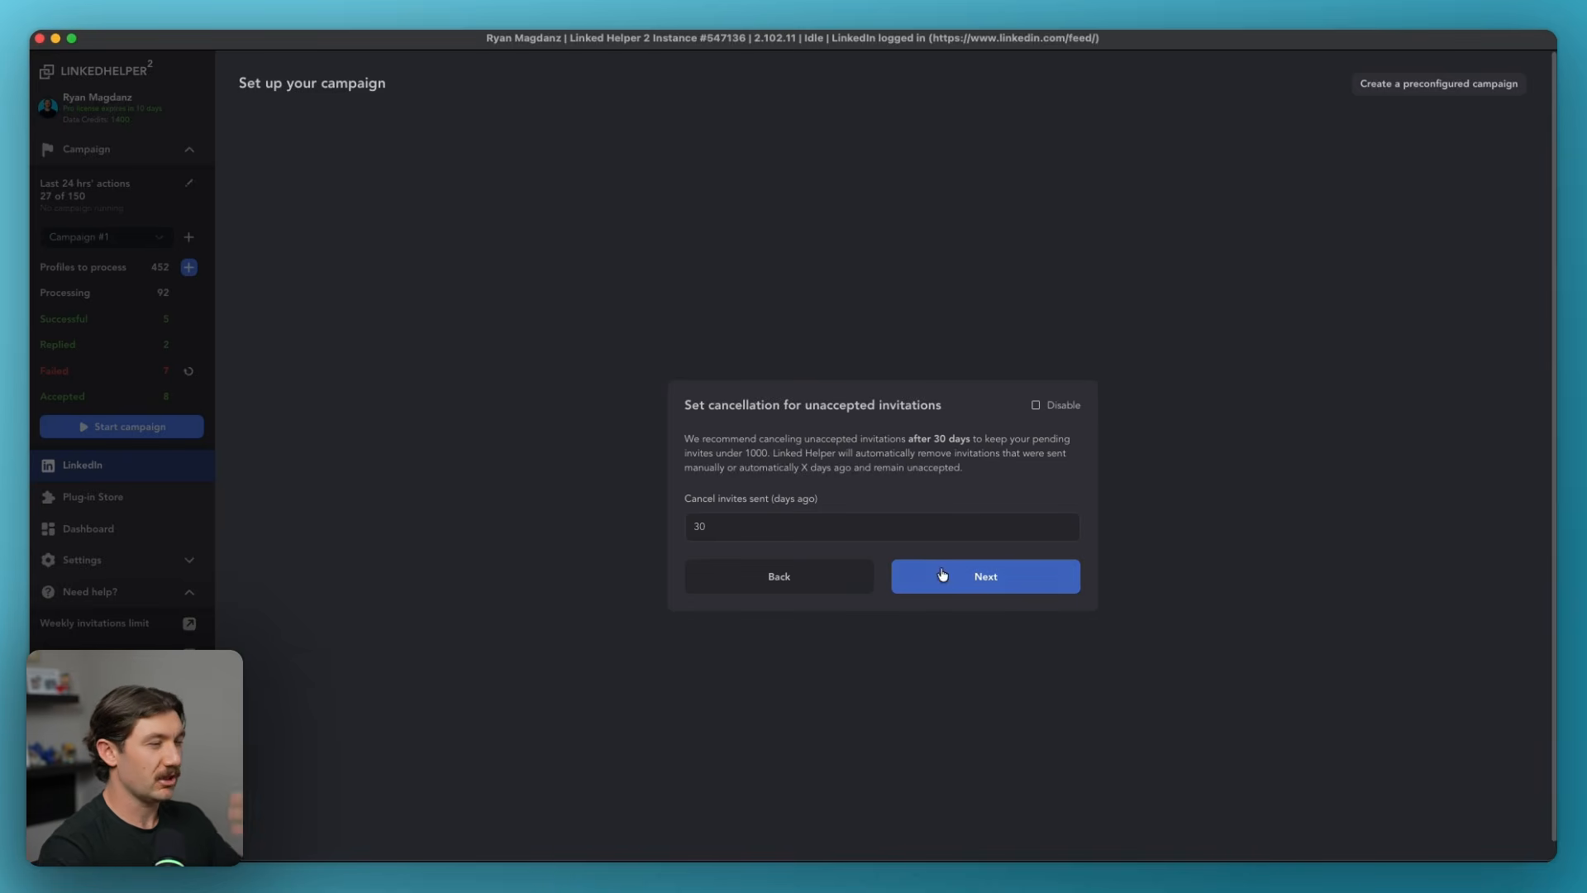
click(722, 526)
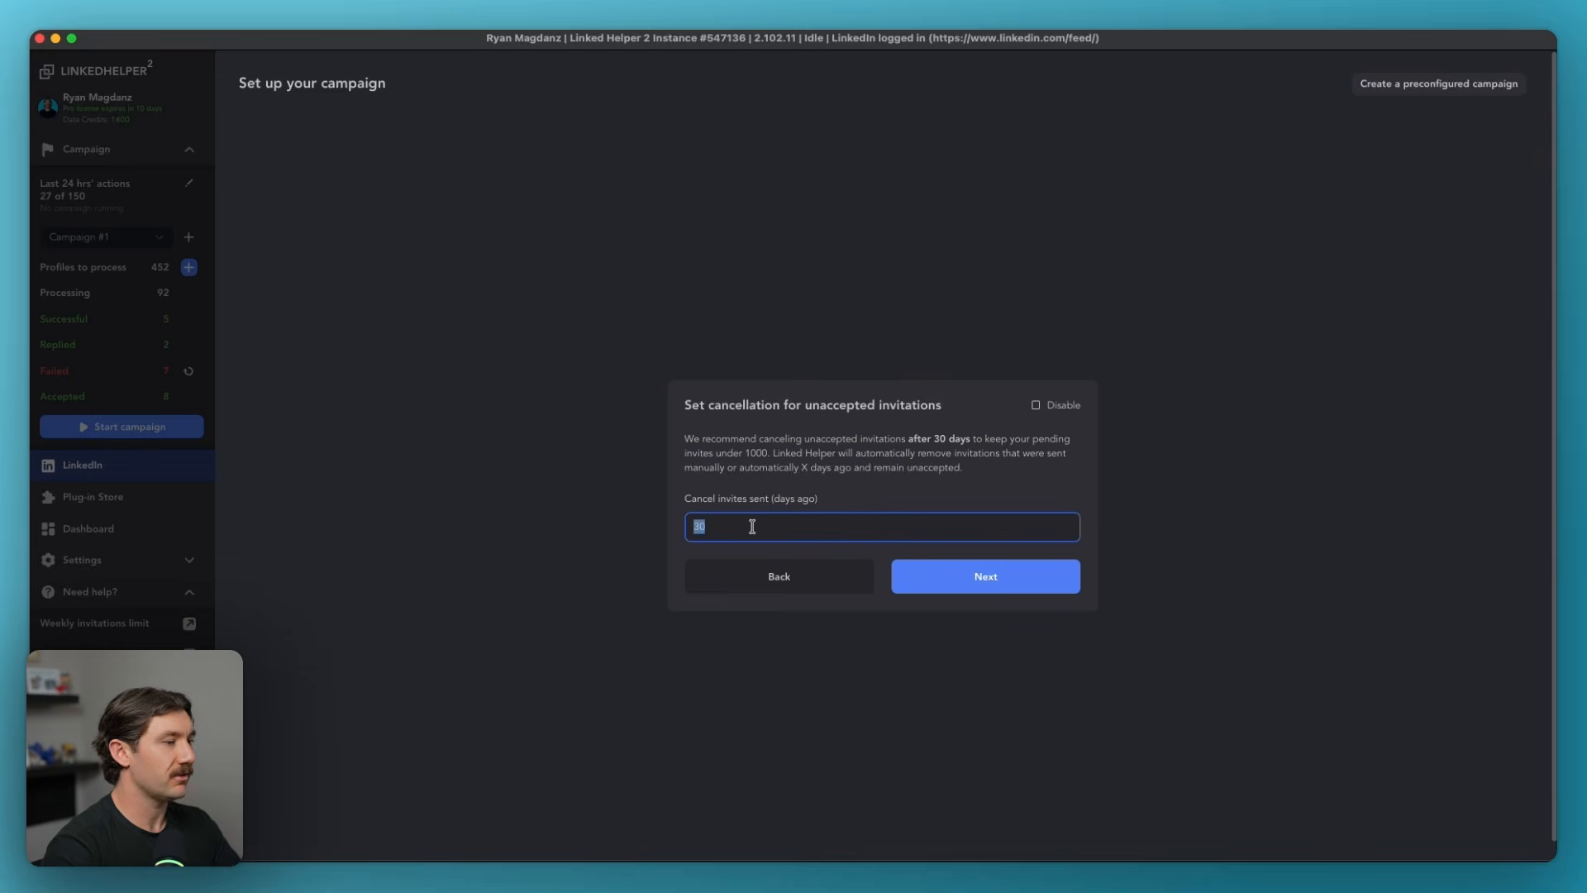
text(15)
click(848, 453)
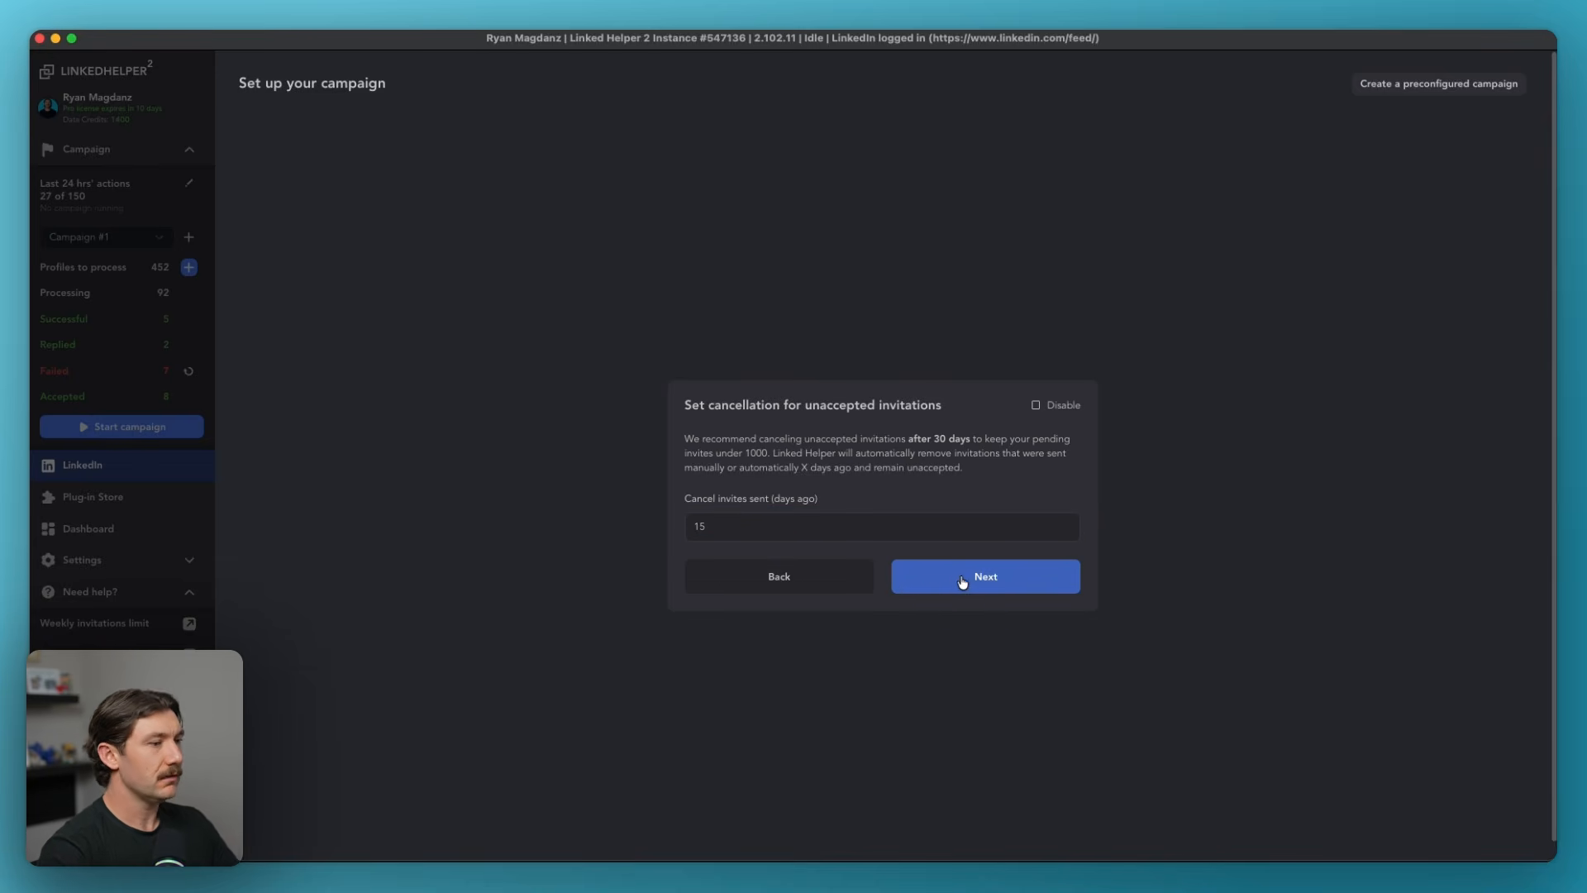
click(956, 581)
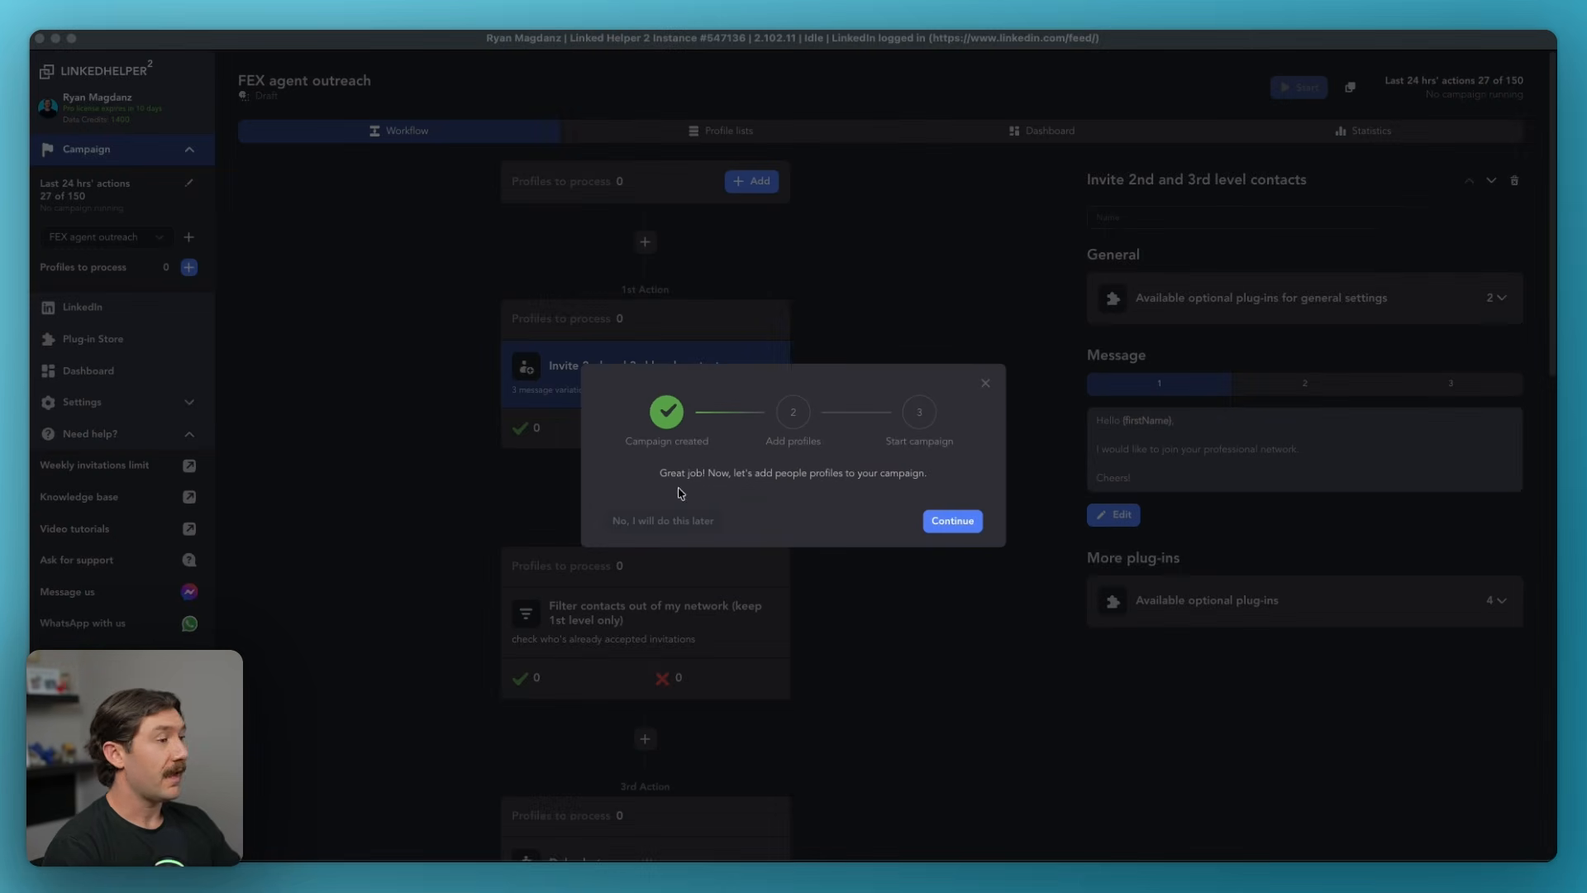
Choose the LinkedIn search page as the campaign's profile source and search people for "Final Expense Life Insurance".
click(944, 524)
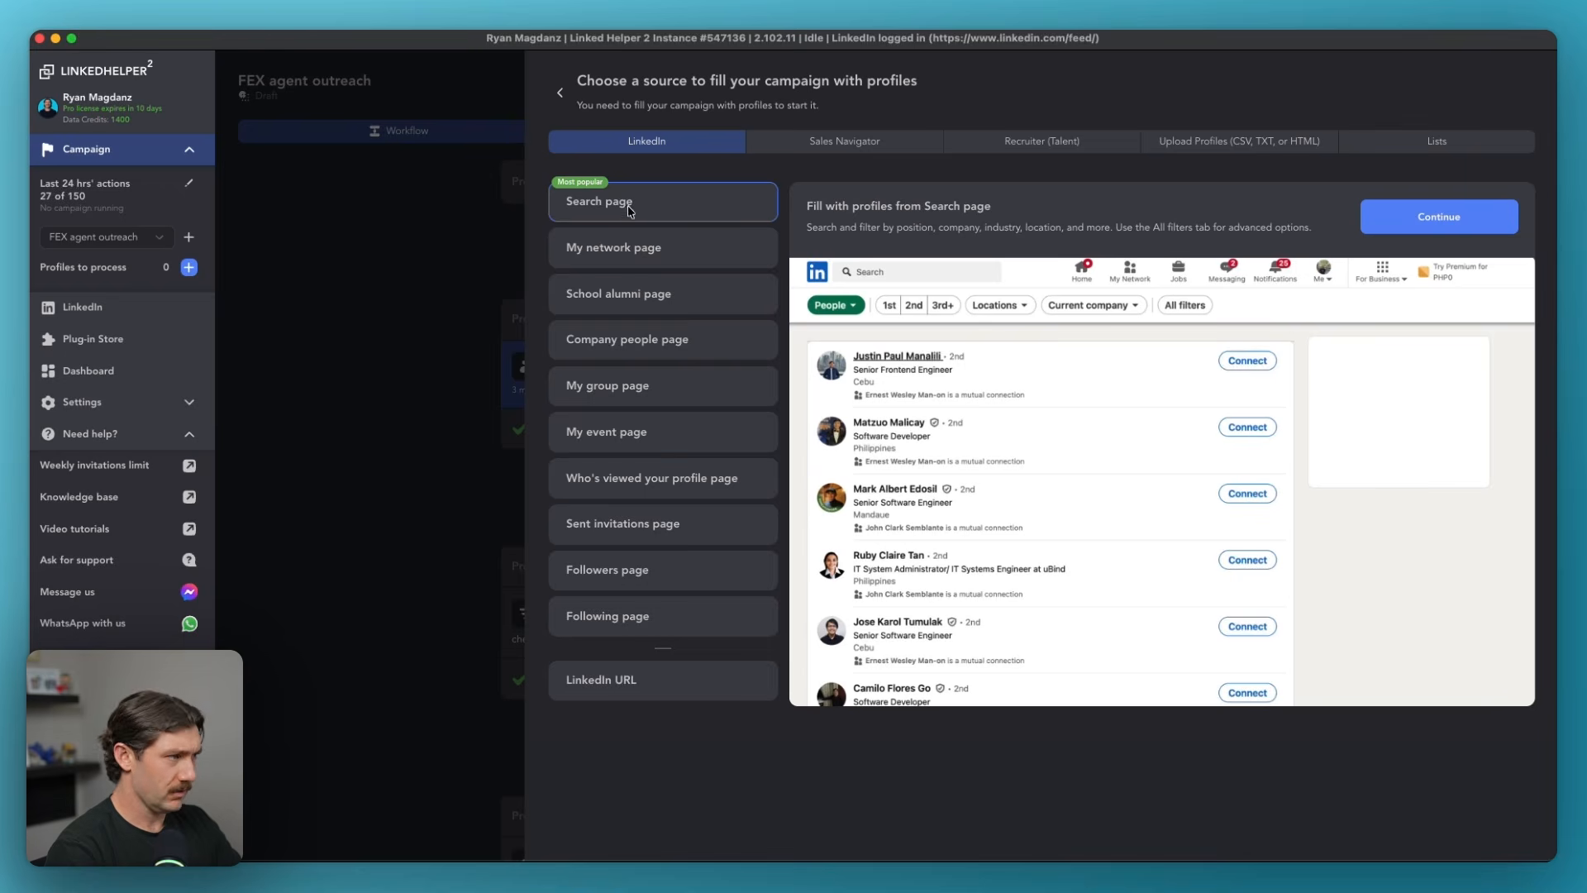
click(1434, 223)
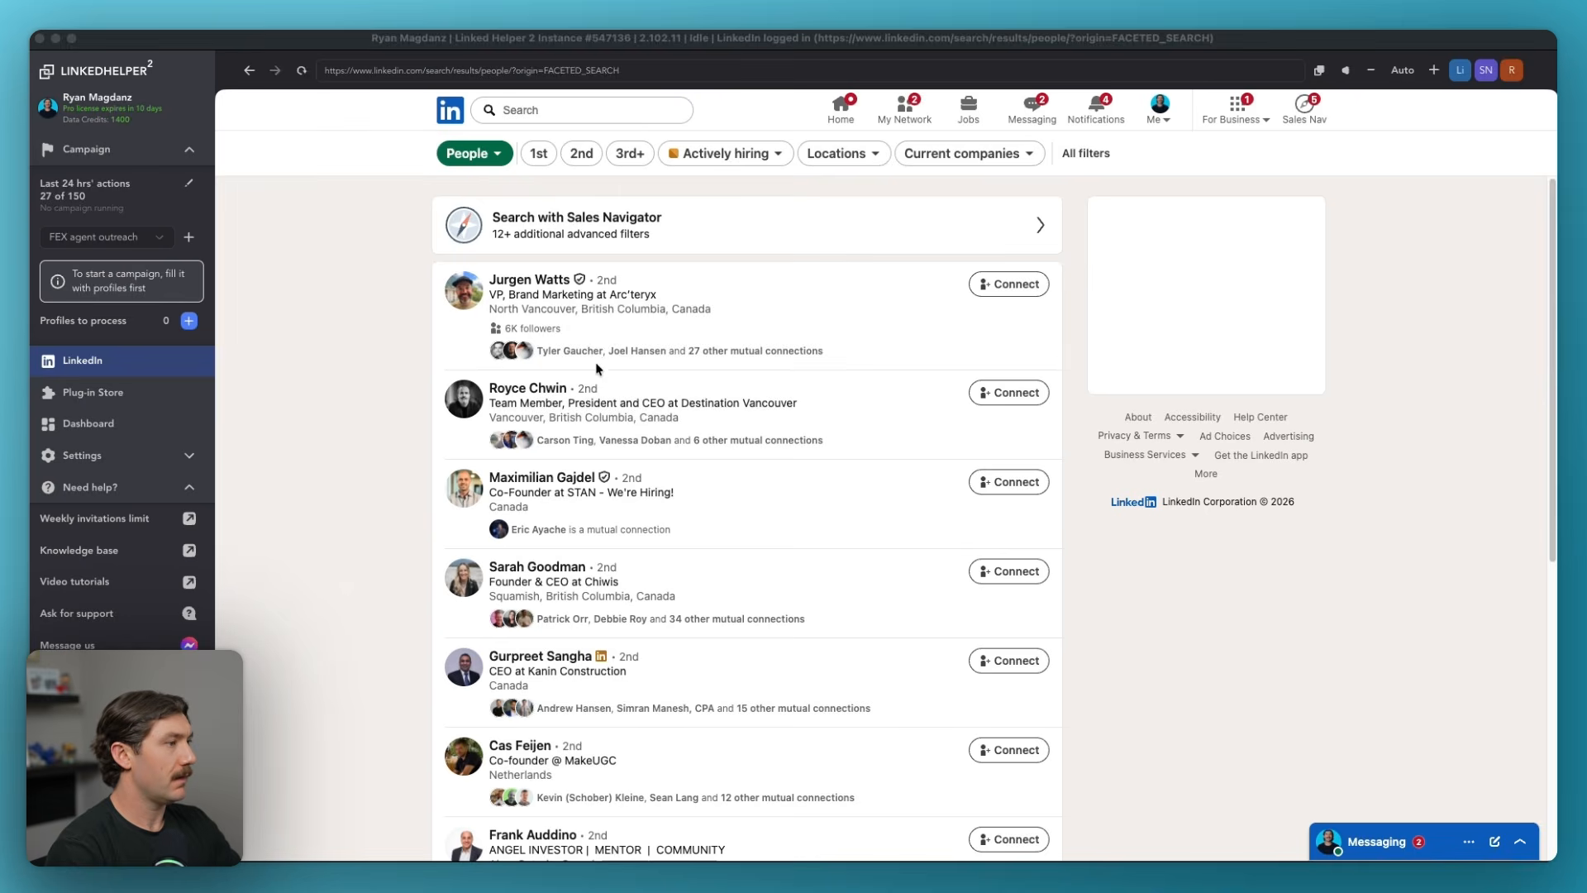
click(553, 110)
text(F)
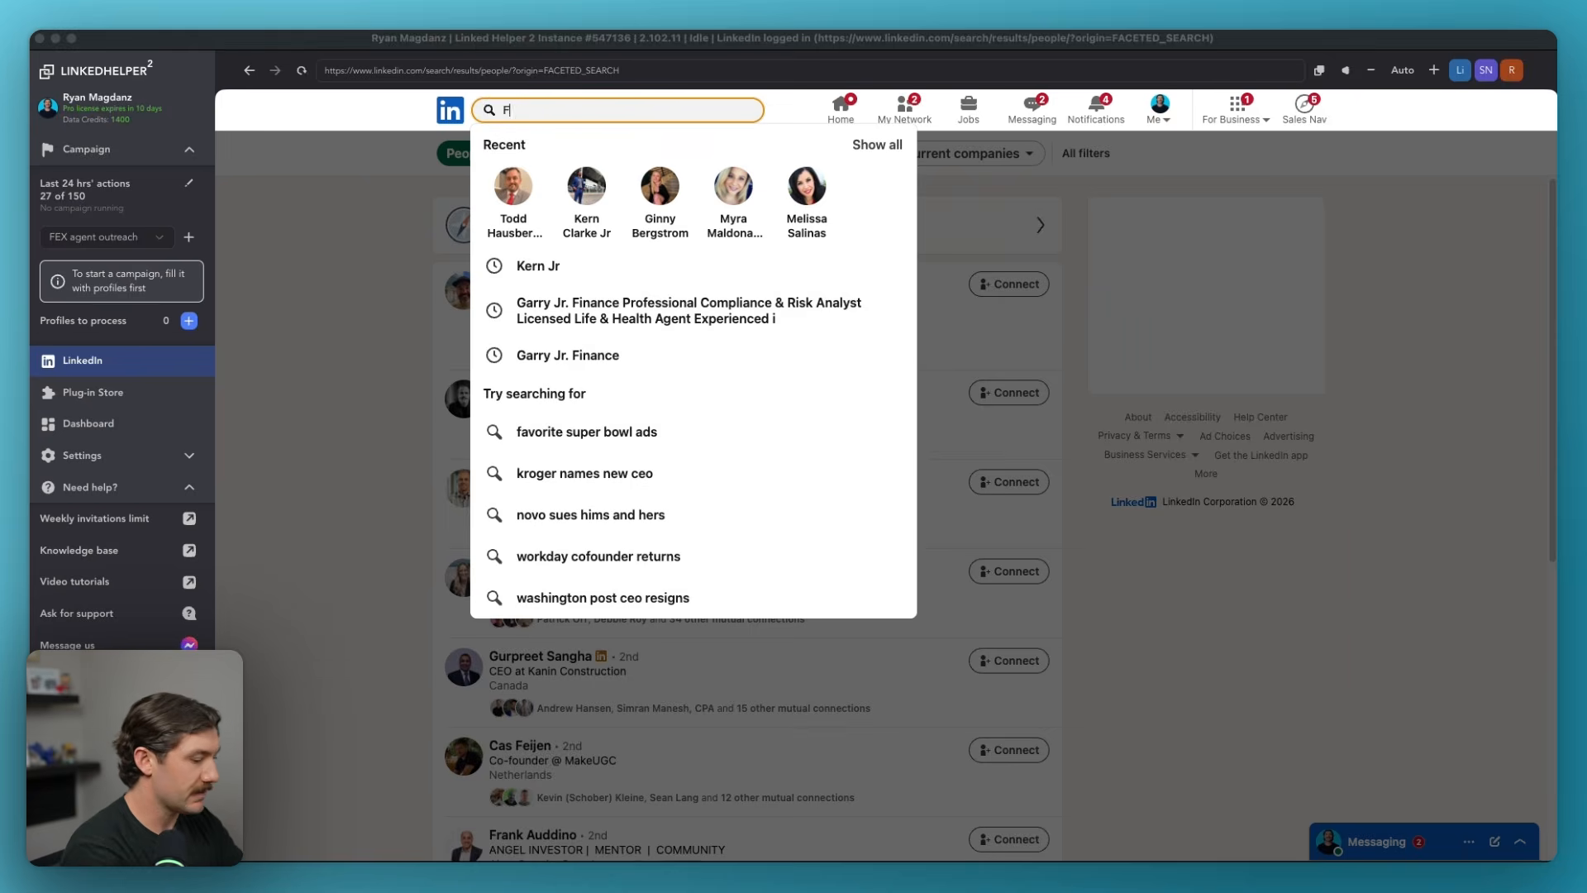
text(inal Expense)
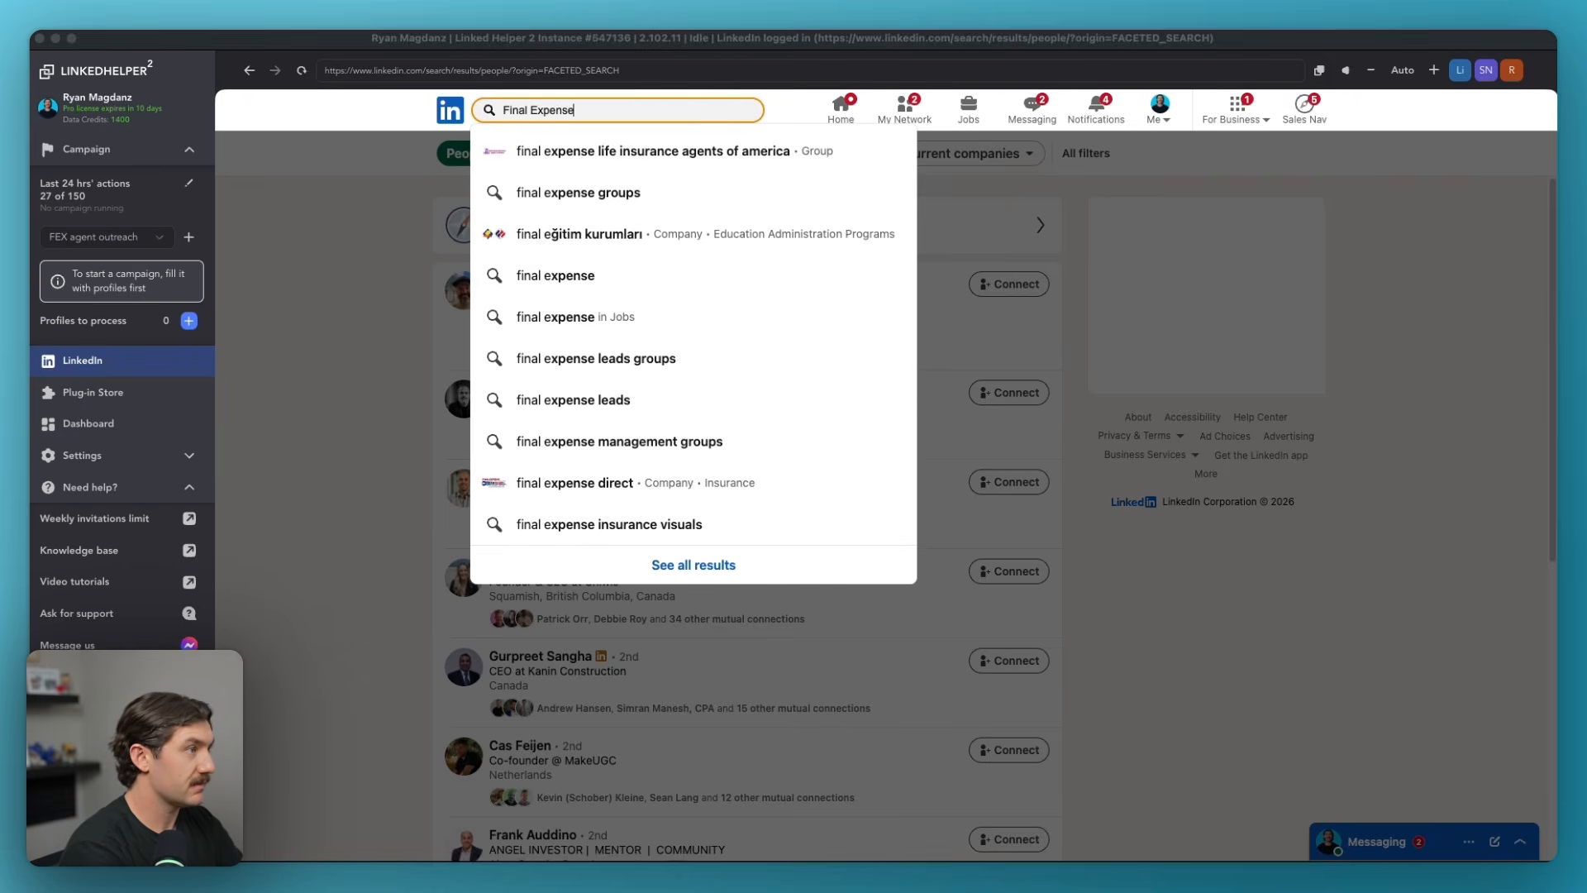
text( Life Insurance)
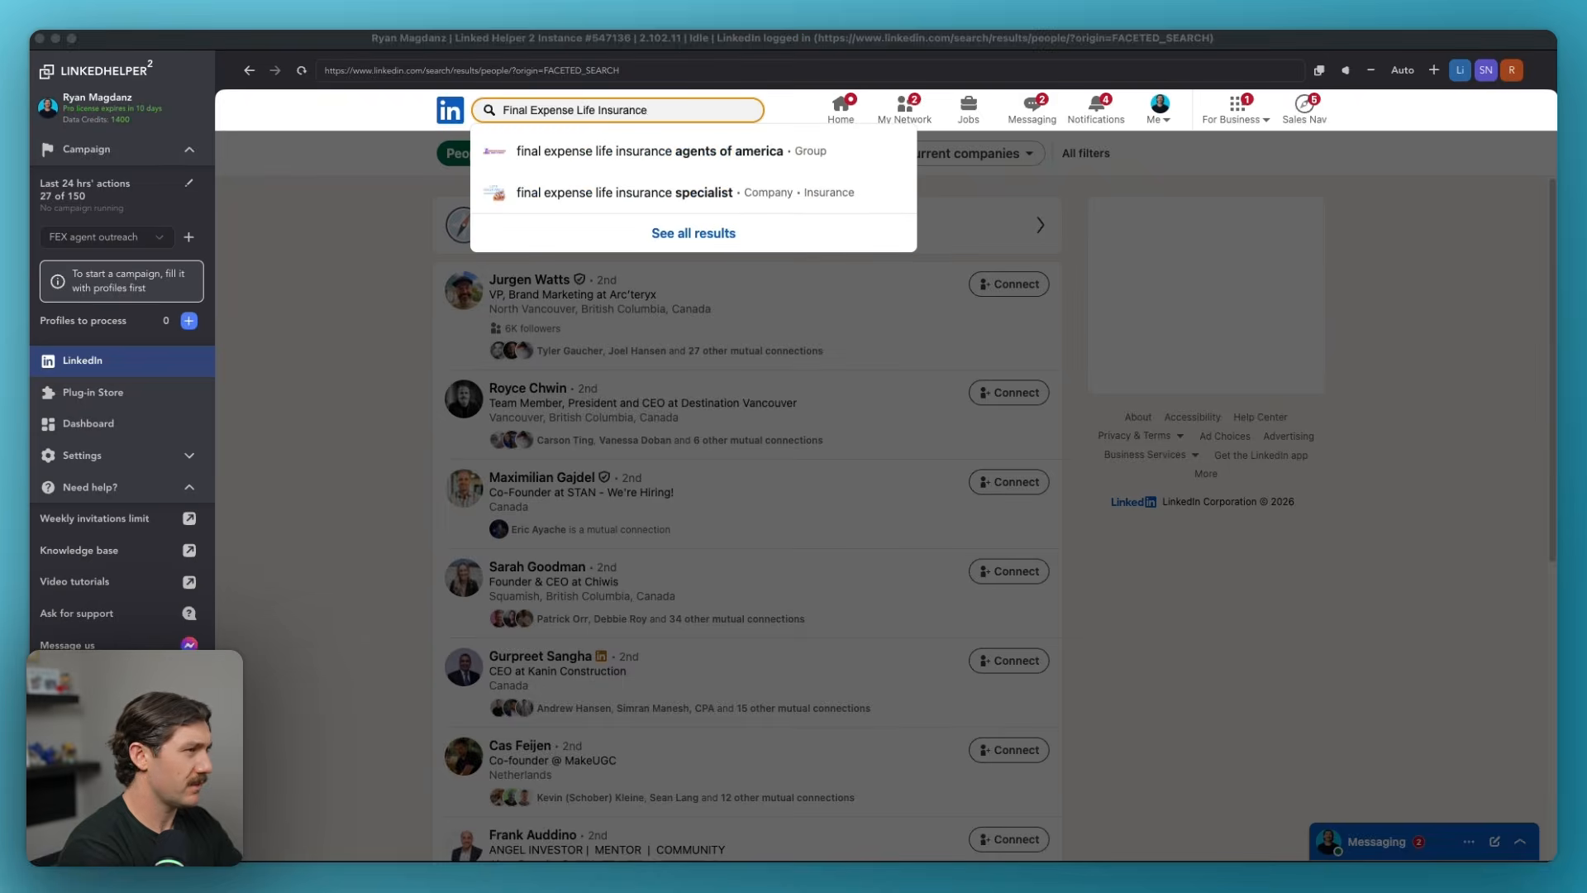
key(Return)
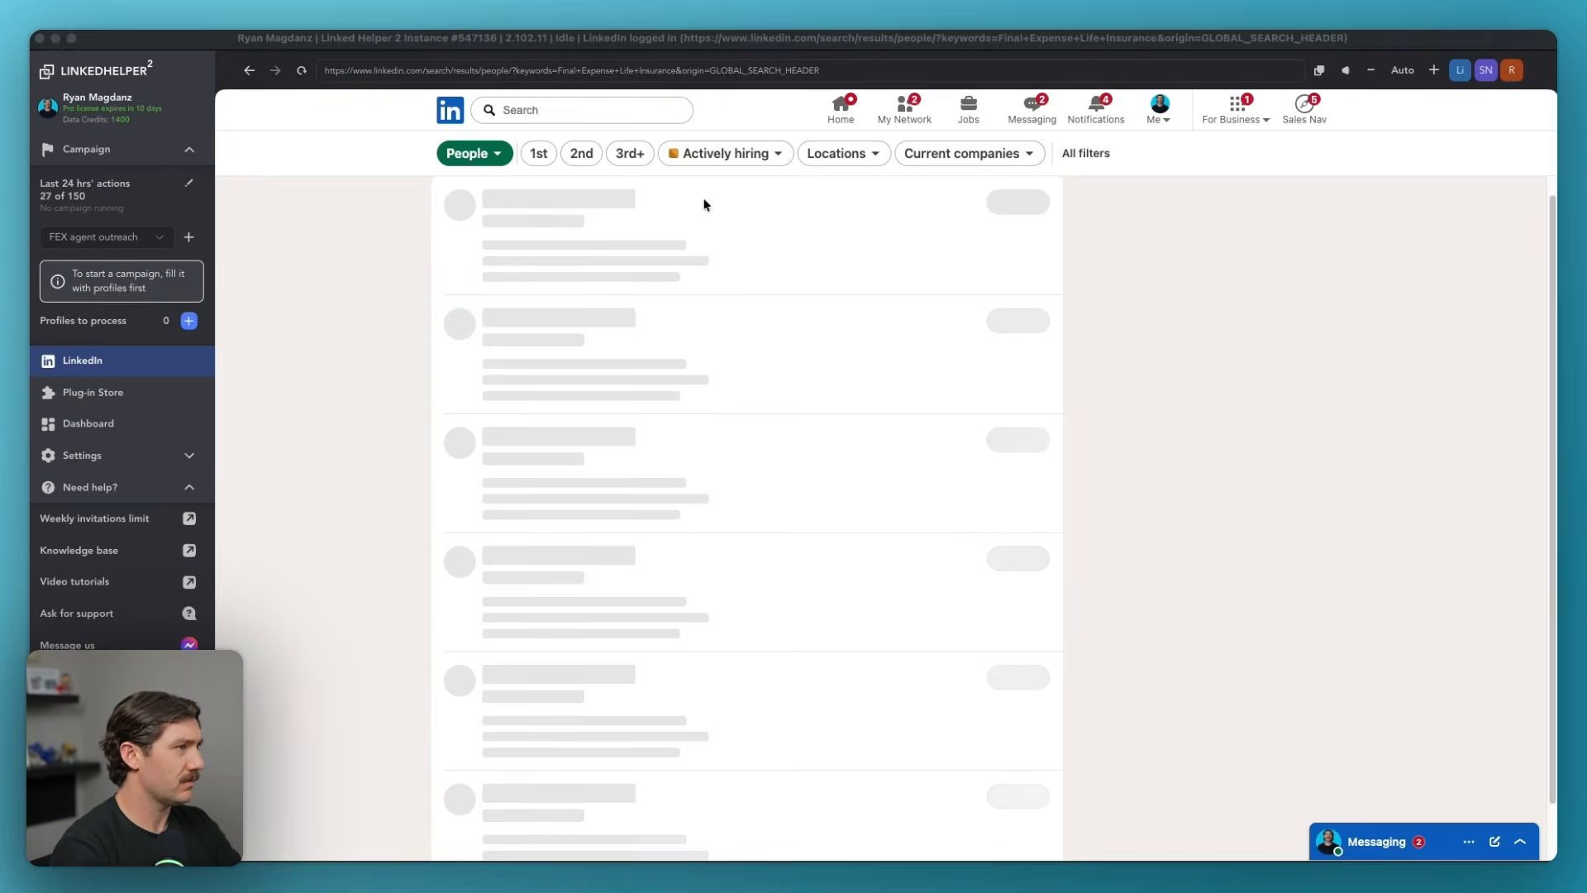
scroll(807, 318, down, 6)
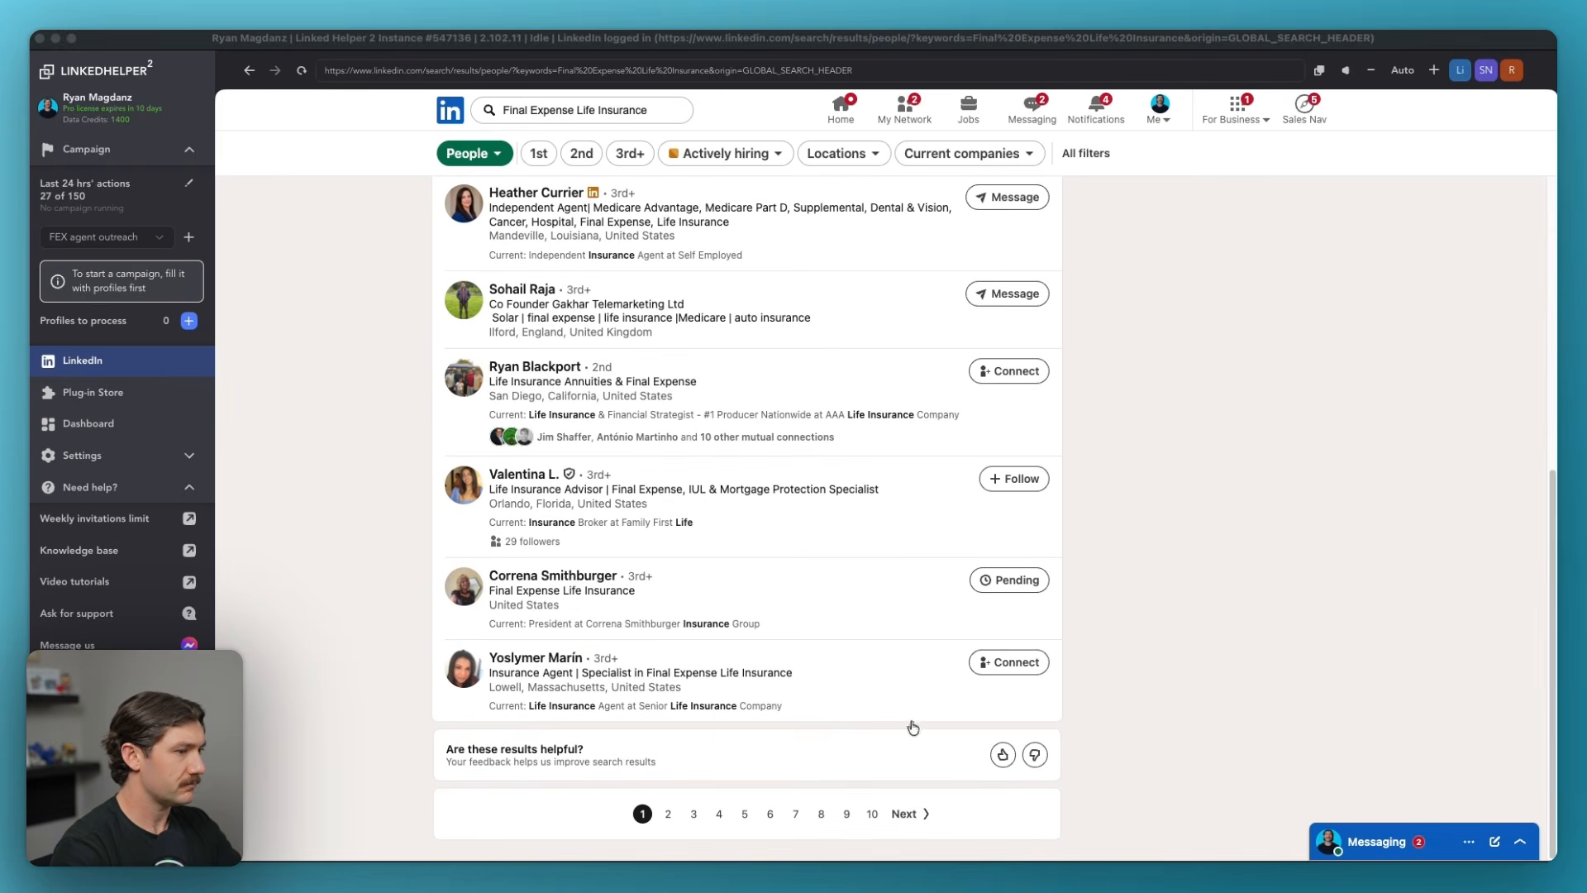
scroll(757, 667, up, 6)
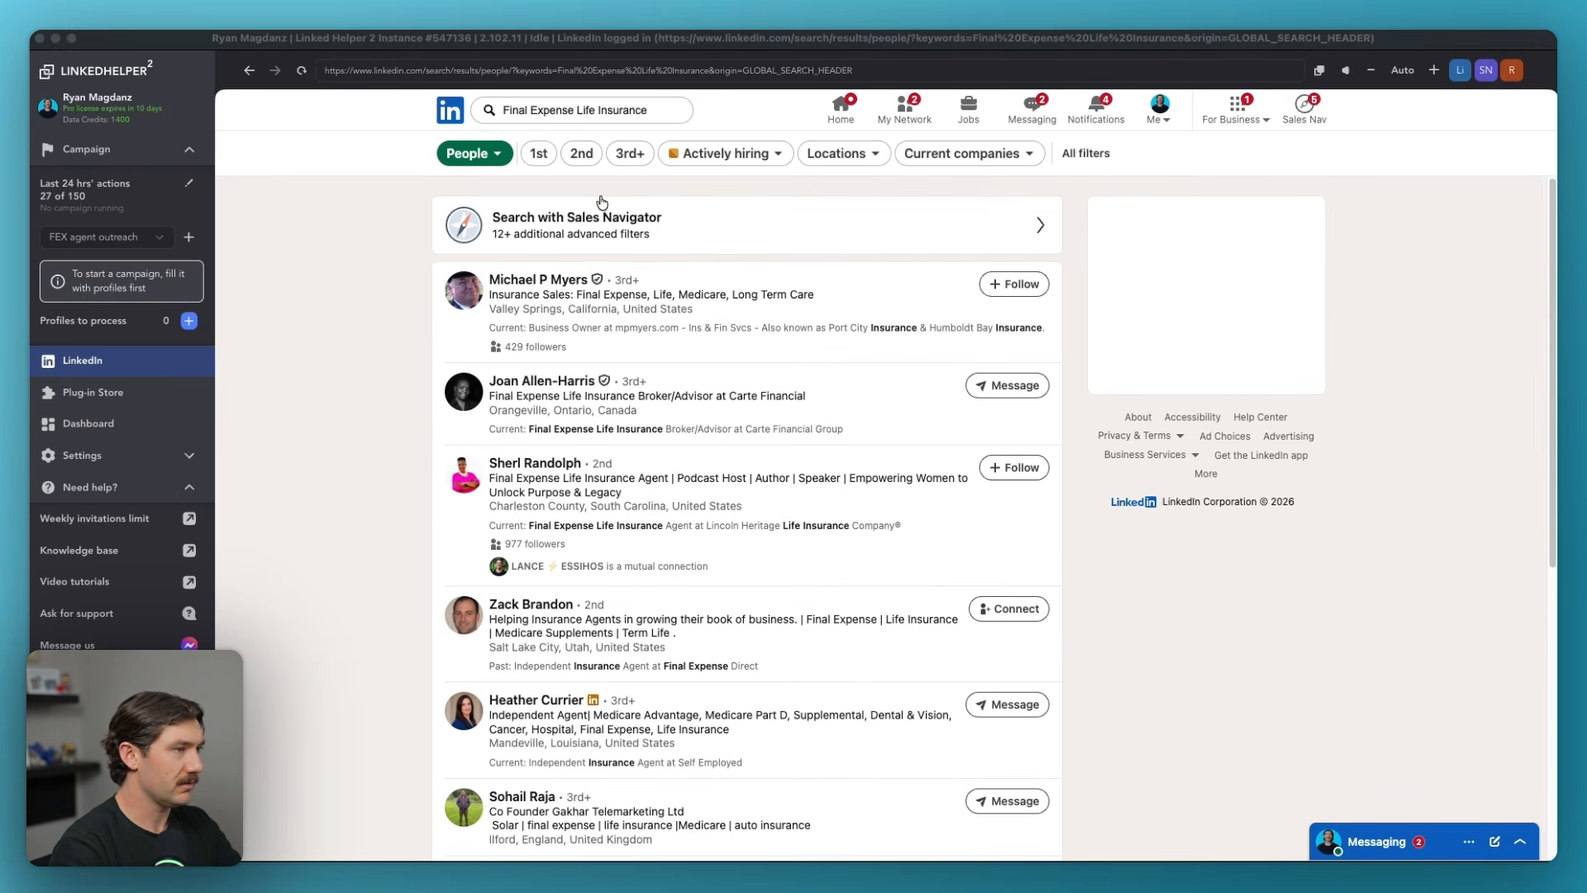
Bring up the complete set of people filters and limit the search location to United States.
click(1085, 153)
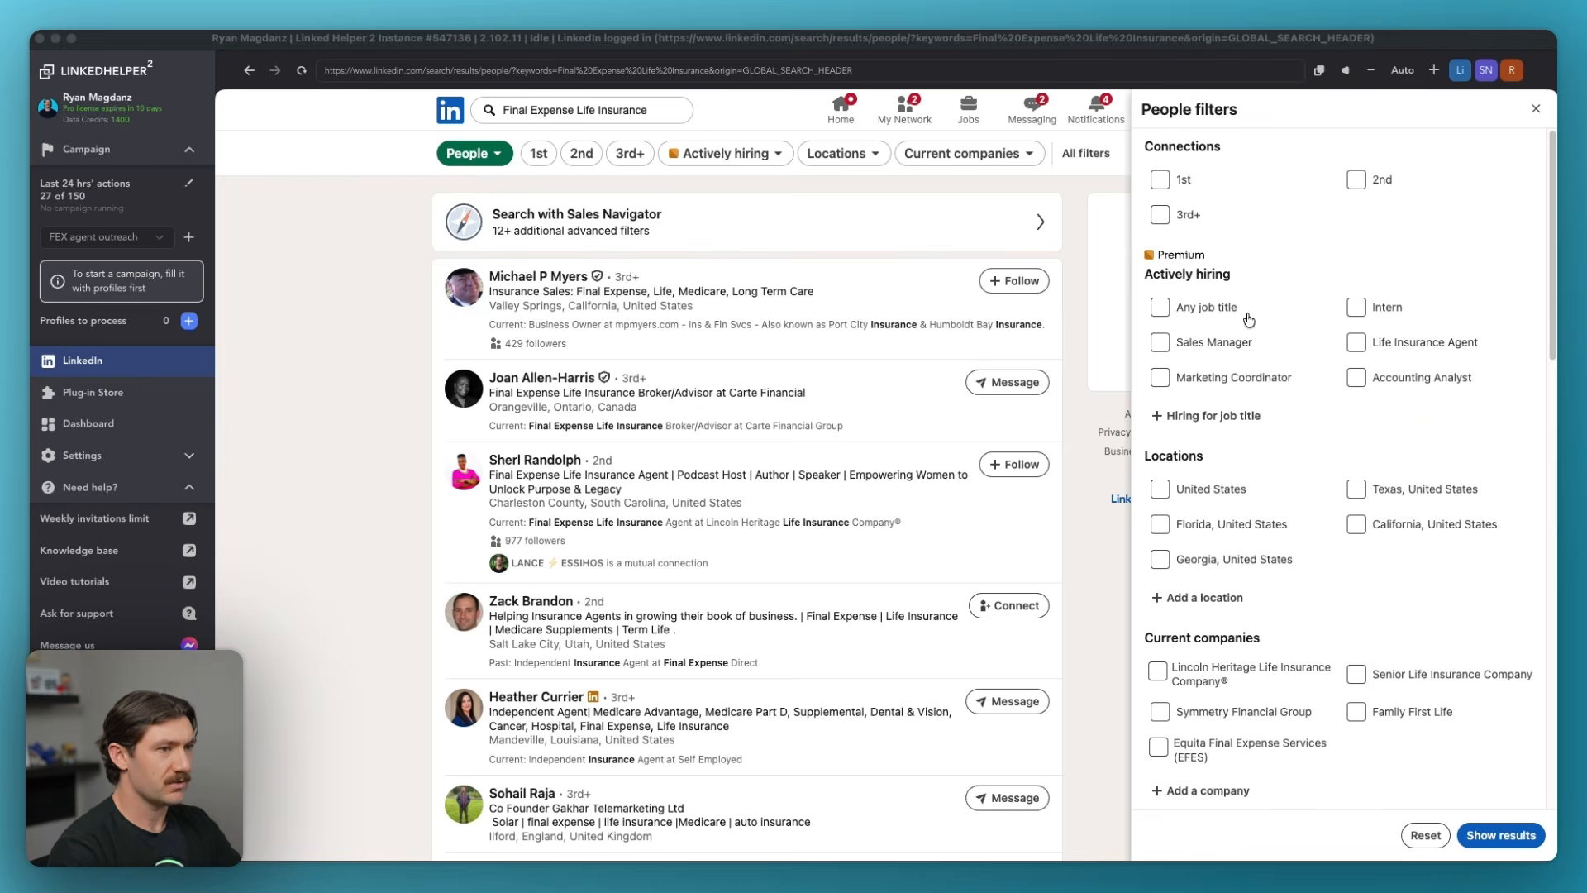
scroll(1347, 247, down, 3)
click(1161, 304)
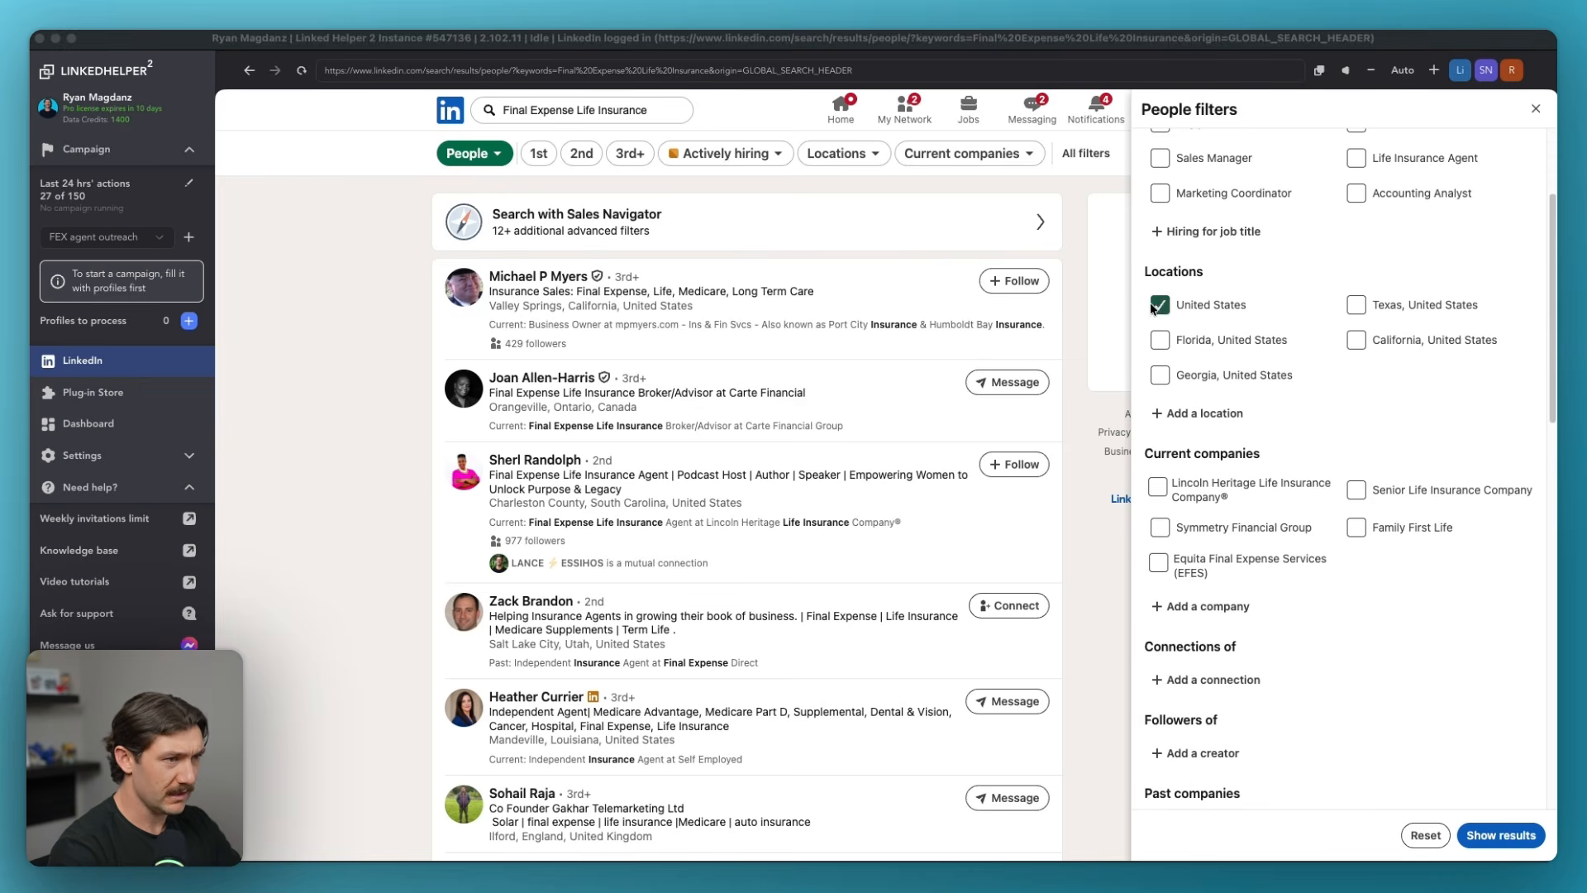
scroll(1362, 397, down, 3)
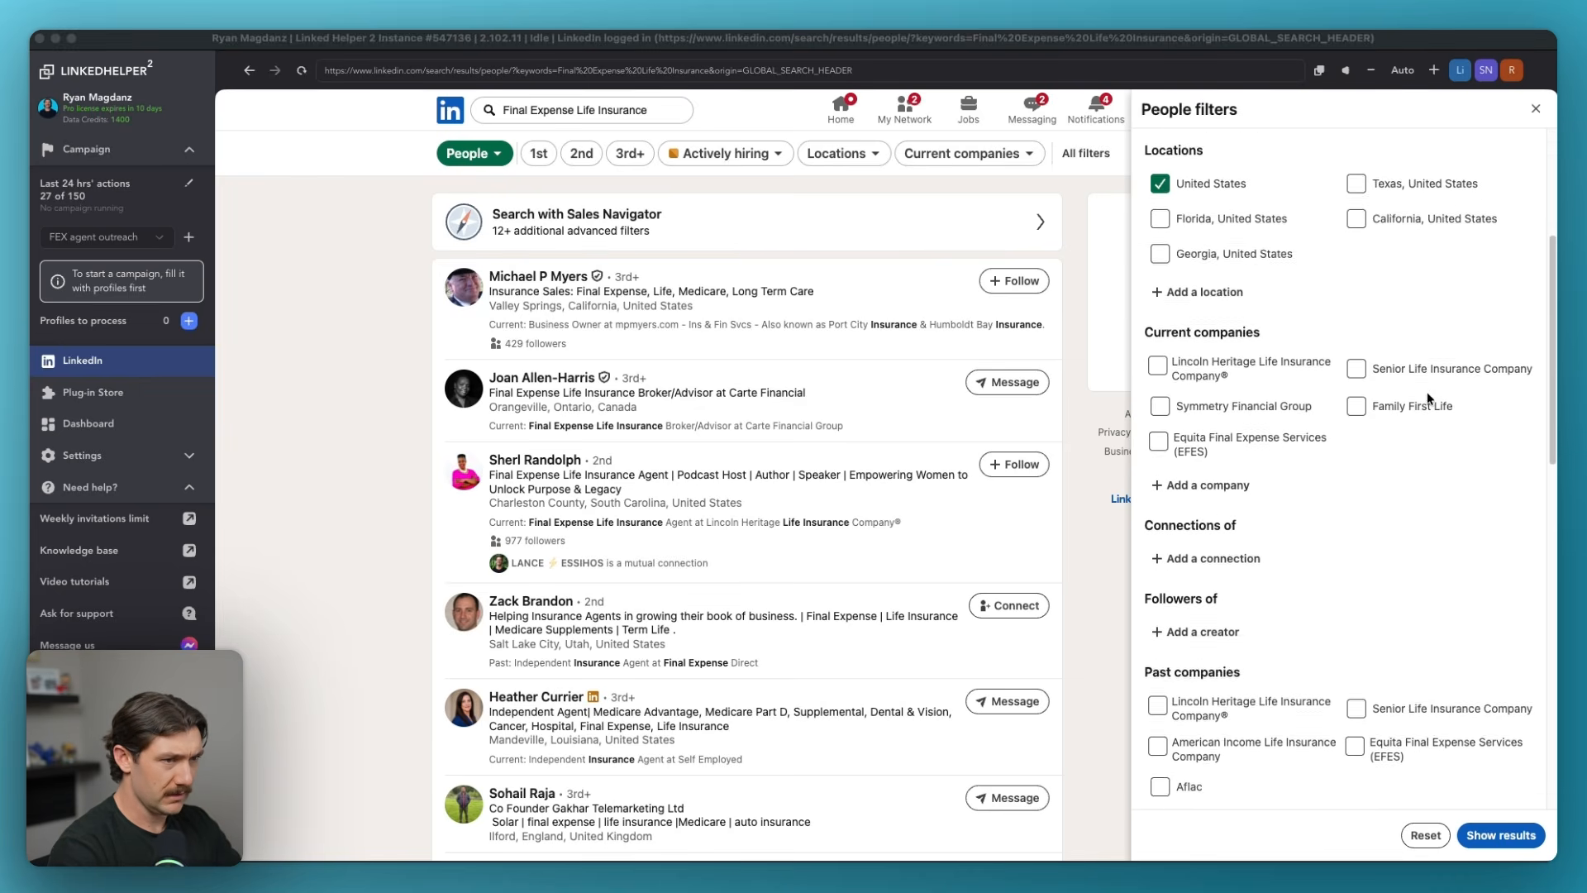
Restrict current companies to Family First Life and Senior Life Insurance Company, apply the filters, and look through the matching people.
click(1356, 331)
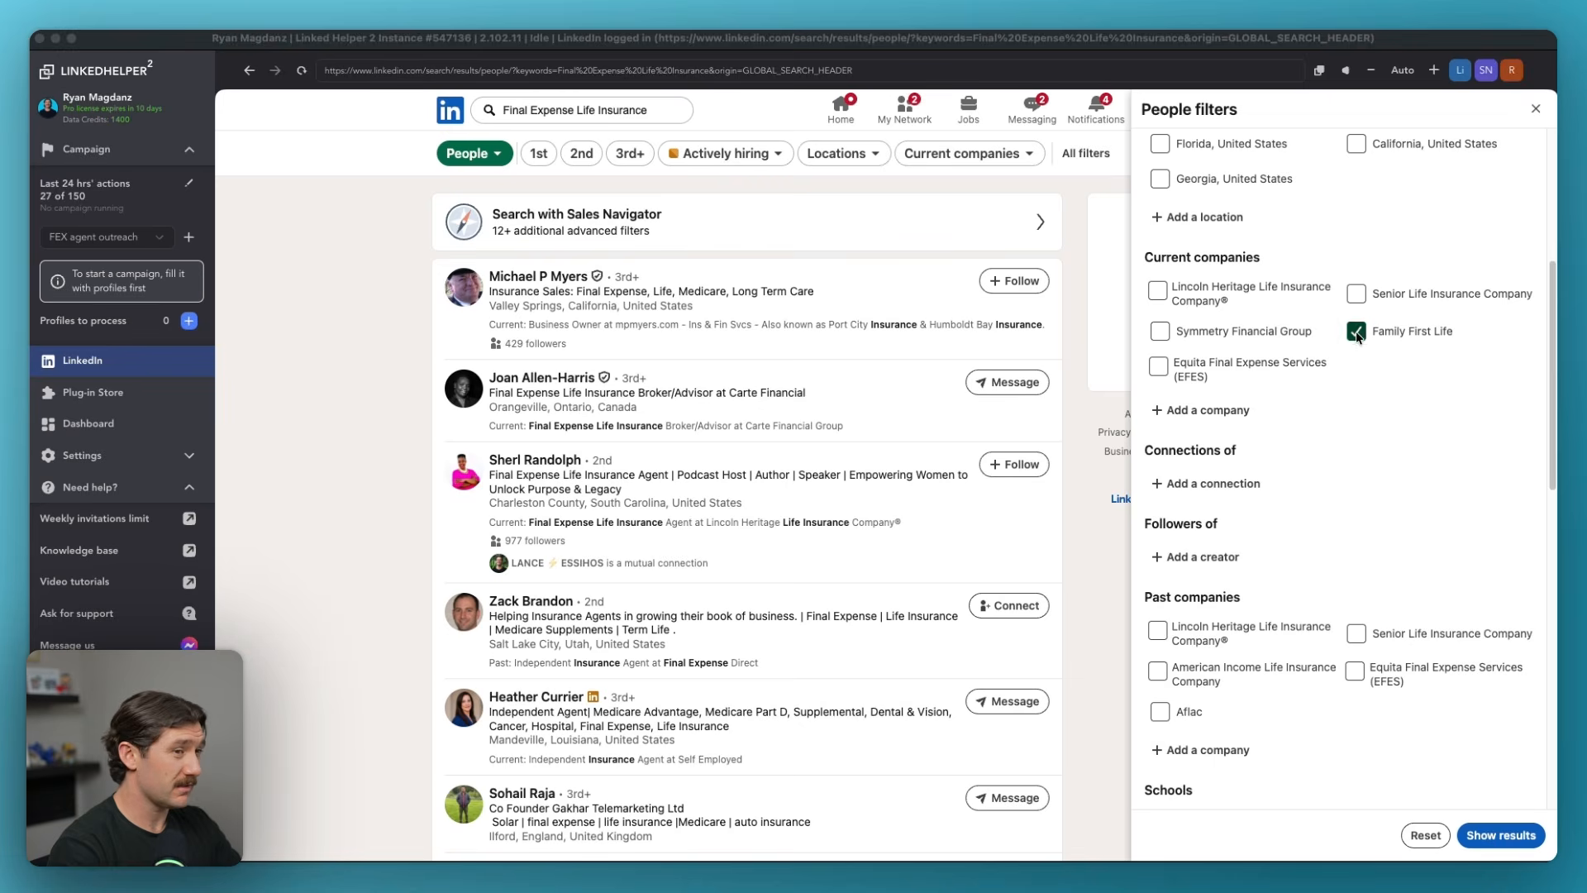
scroll(865, 435, down, 1)
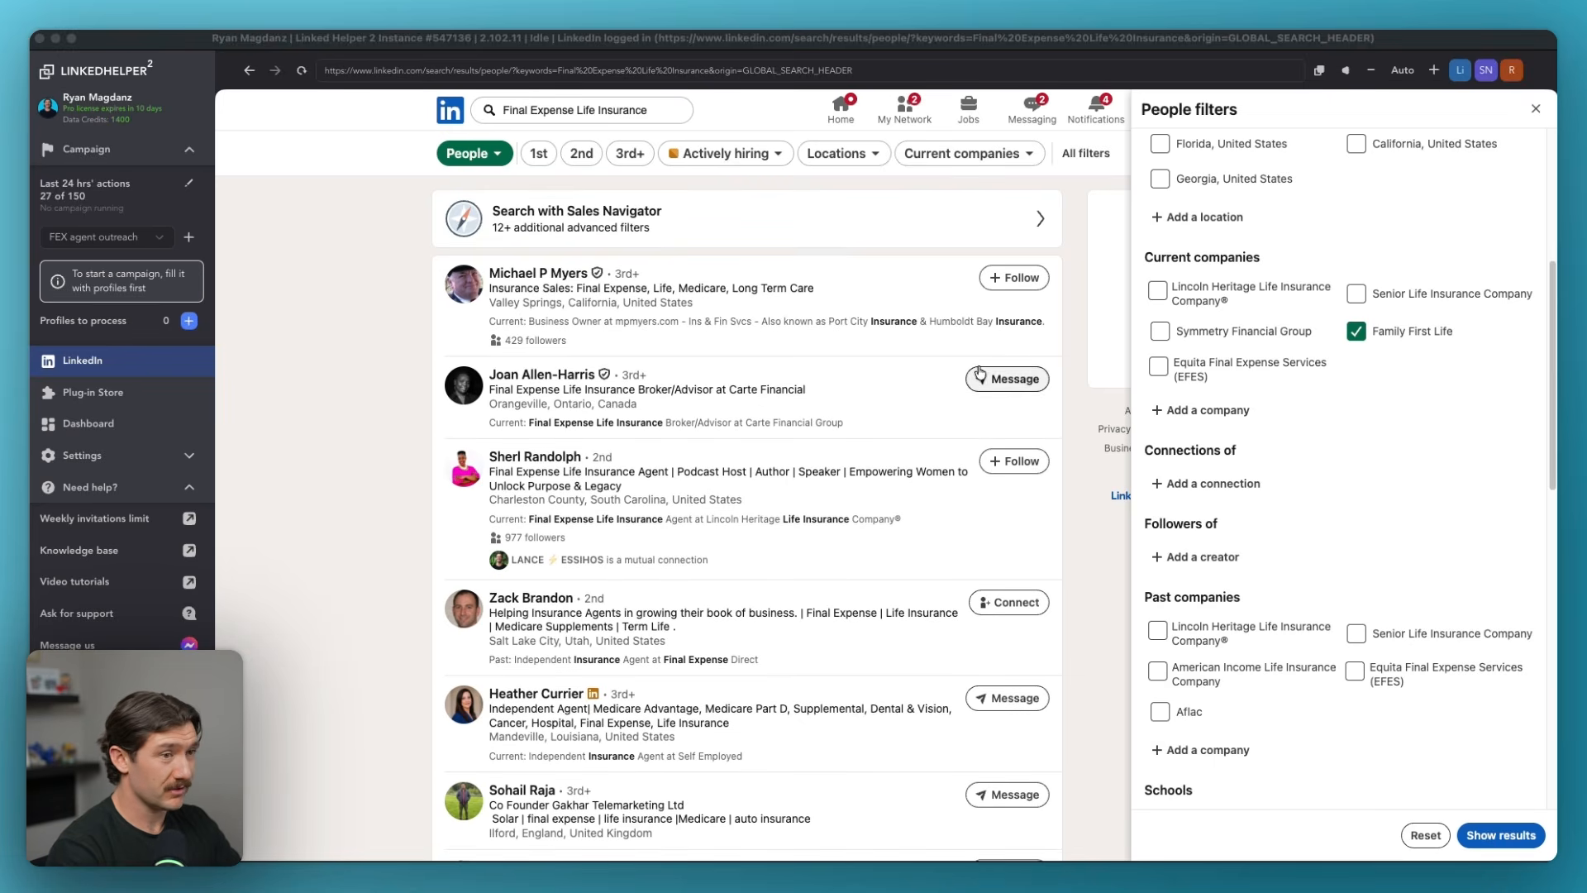
click(1370, 297)
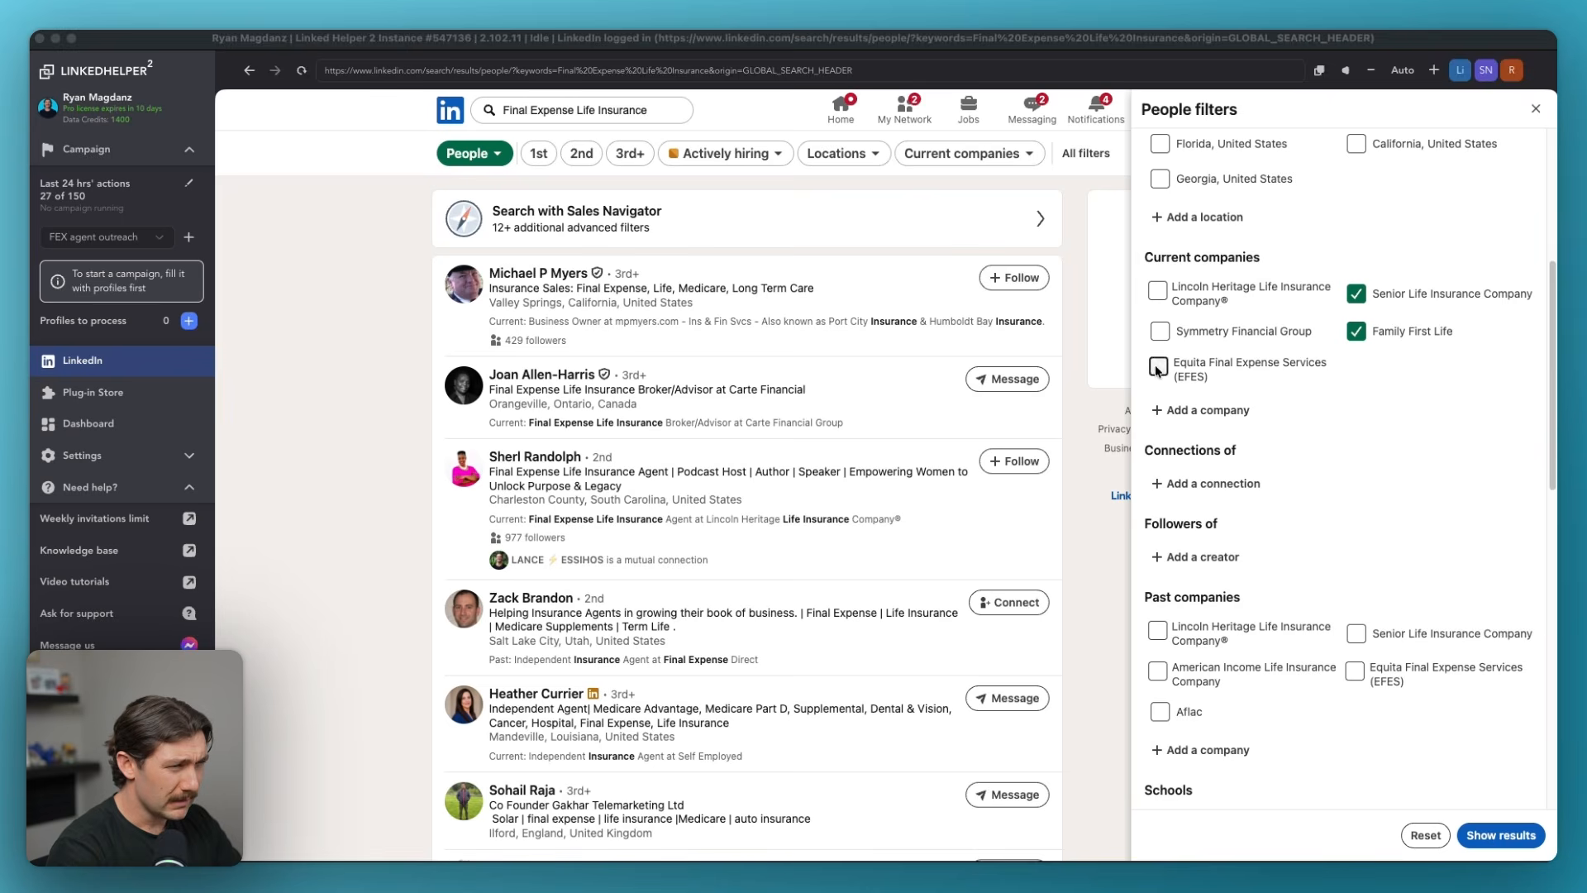
scroll(992, 347, down, 5)
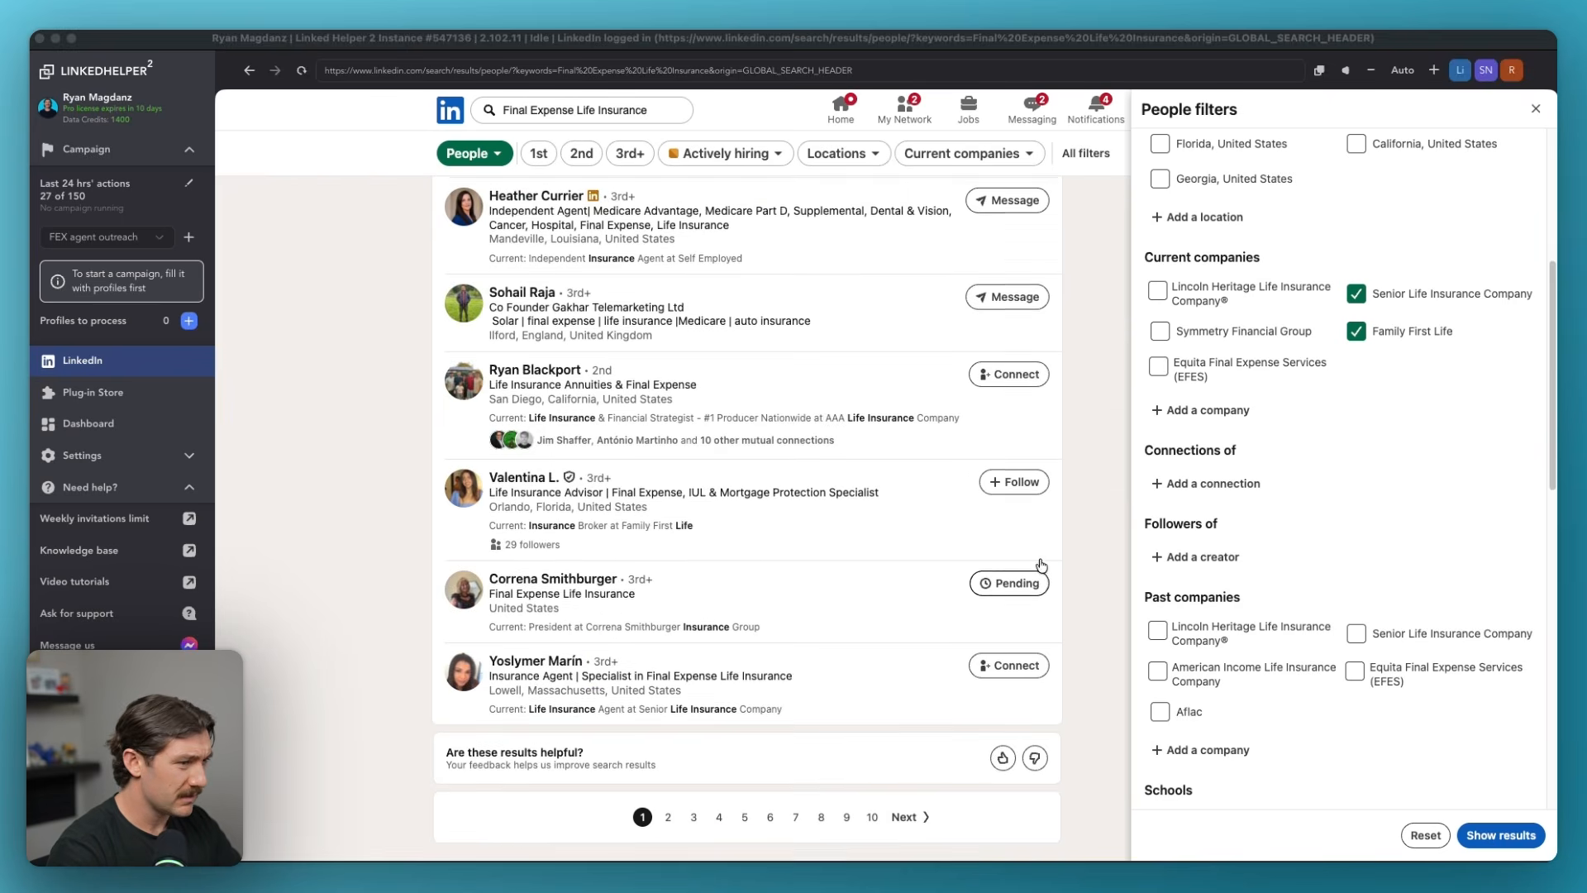
scroll(690, 533, up, 5)
scroll(1358, 552, up, 1)
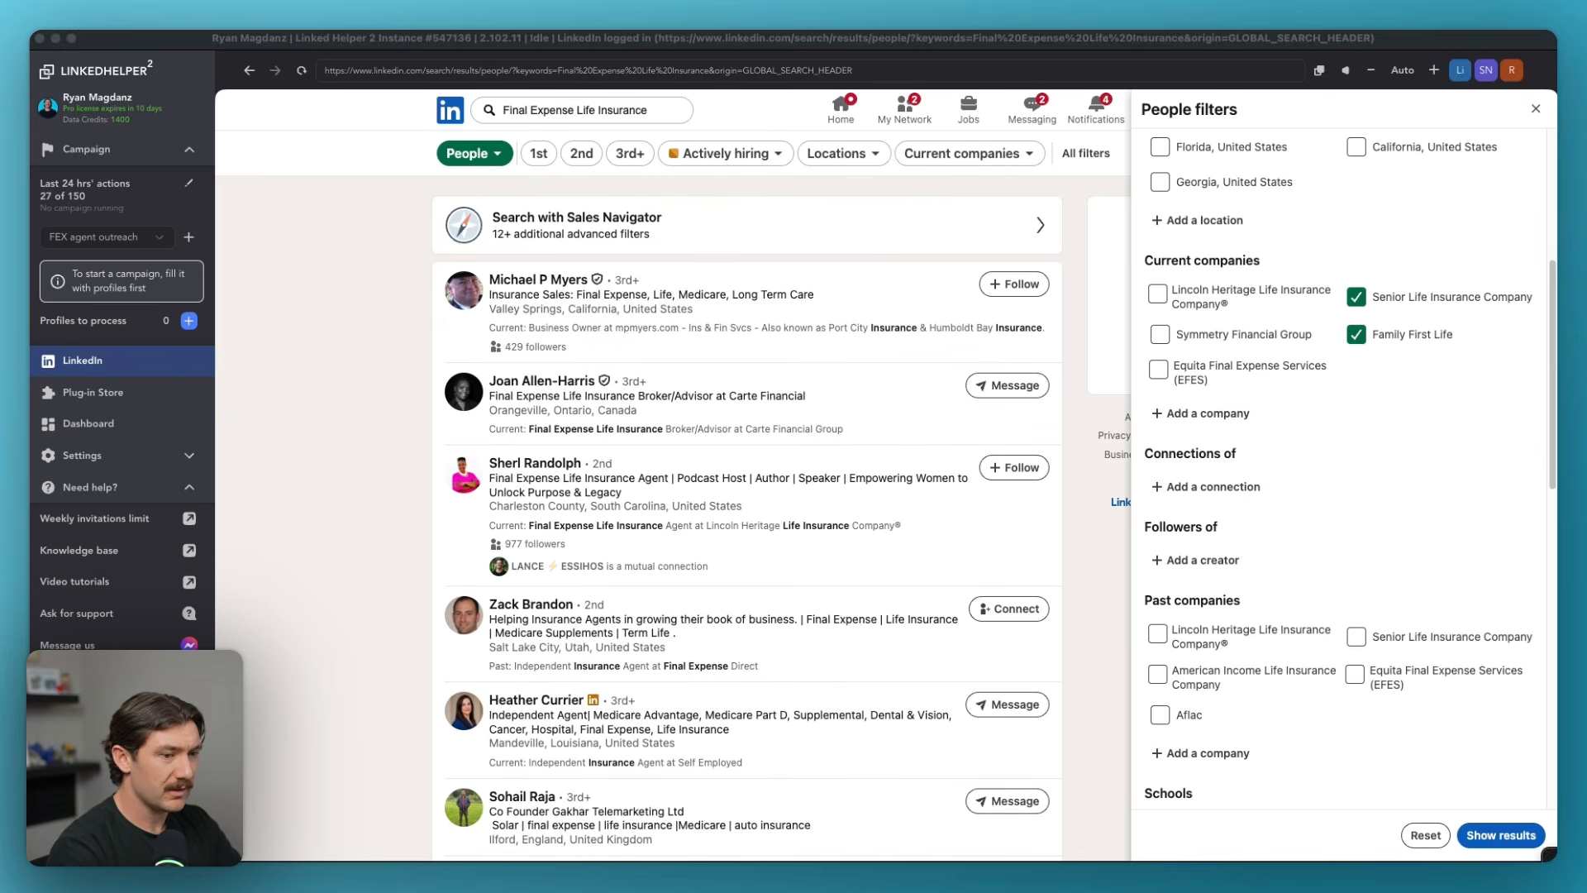
click(1500, 835)
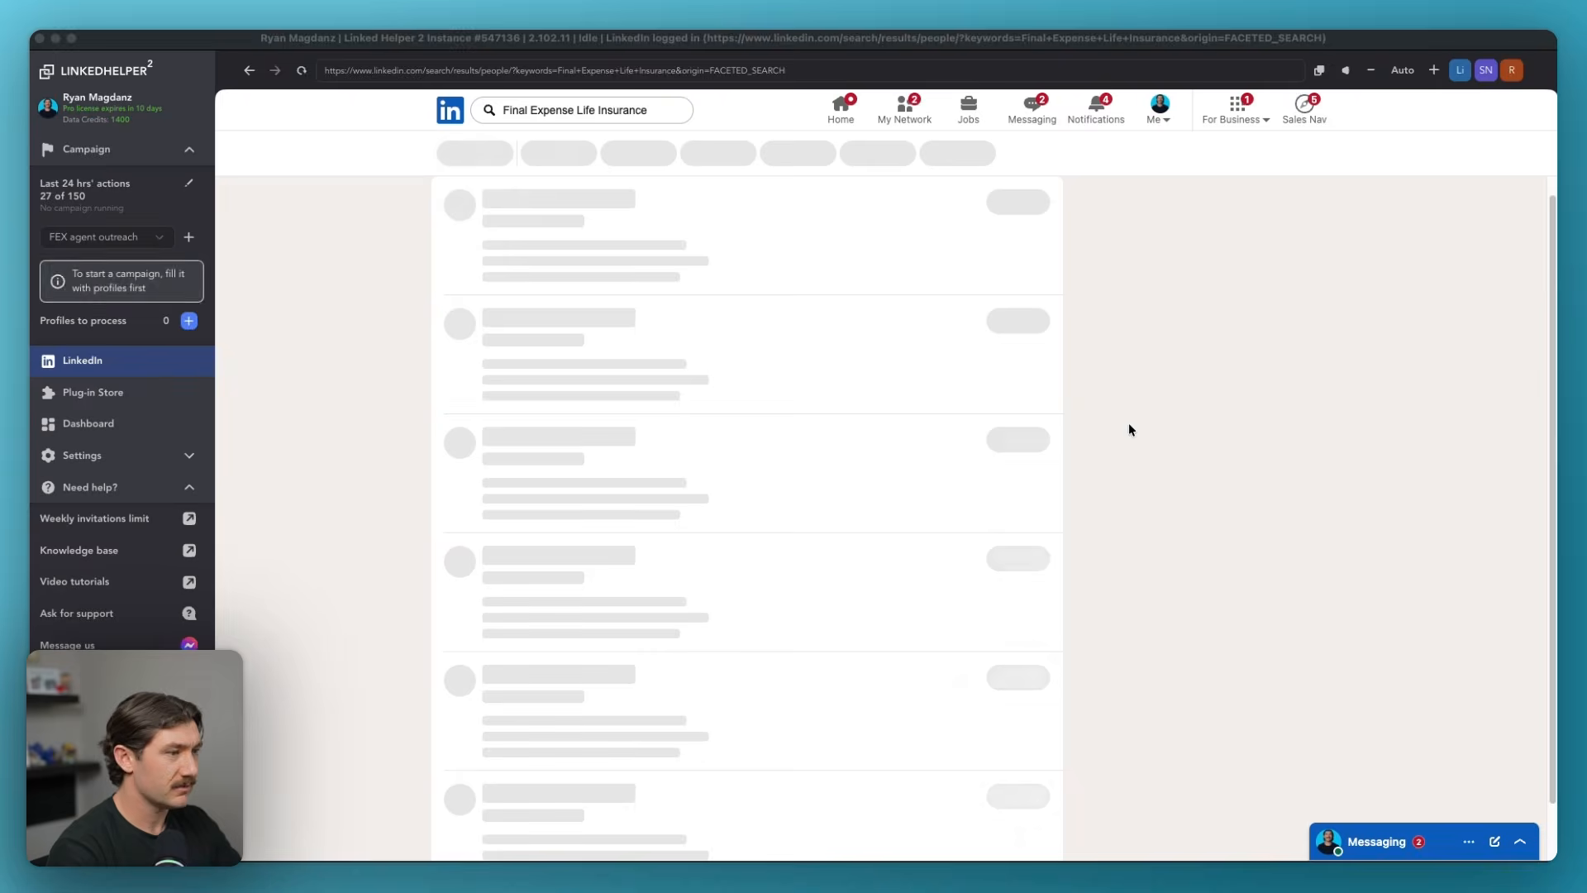
scroll(884, 431, down, 6)
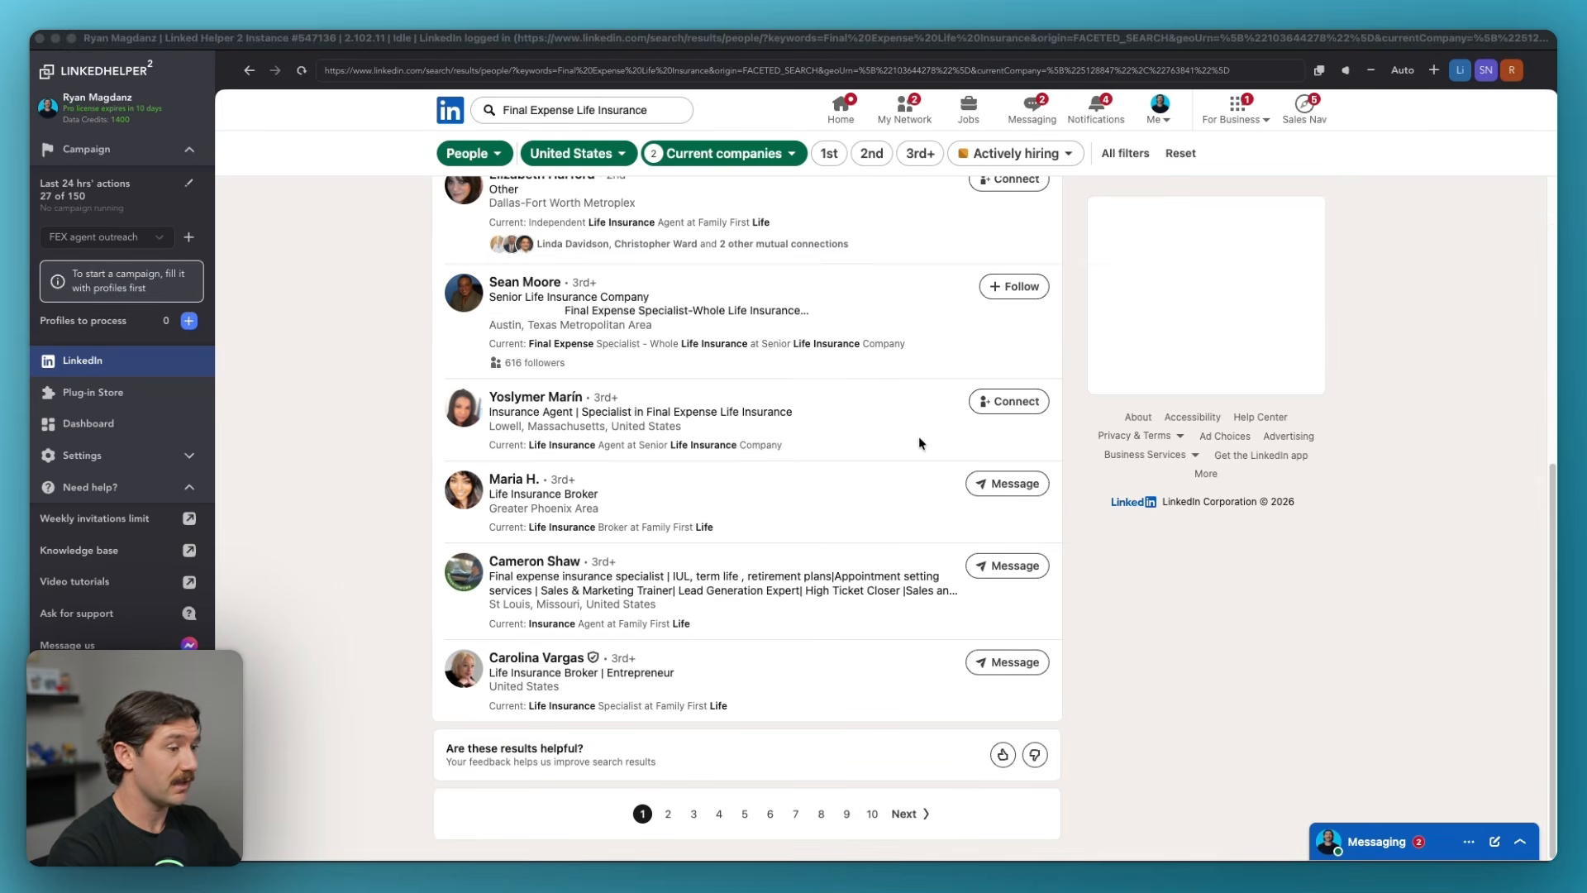
scroll(892, 737, up, 6)
scroll(624, 512, down, 3)
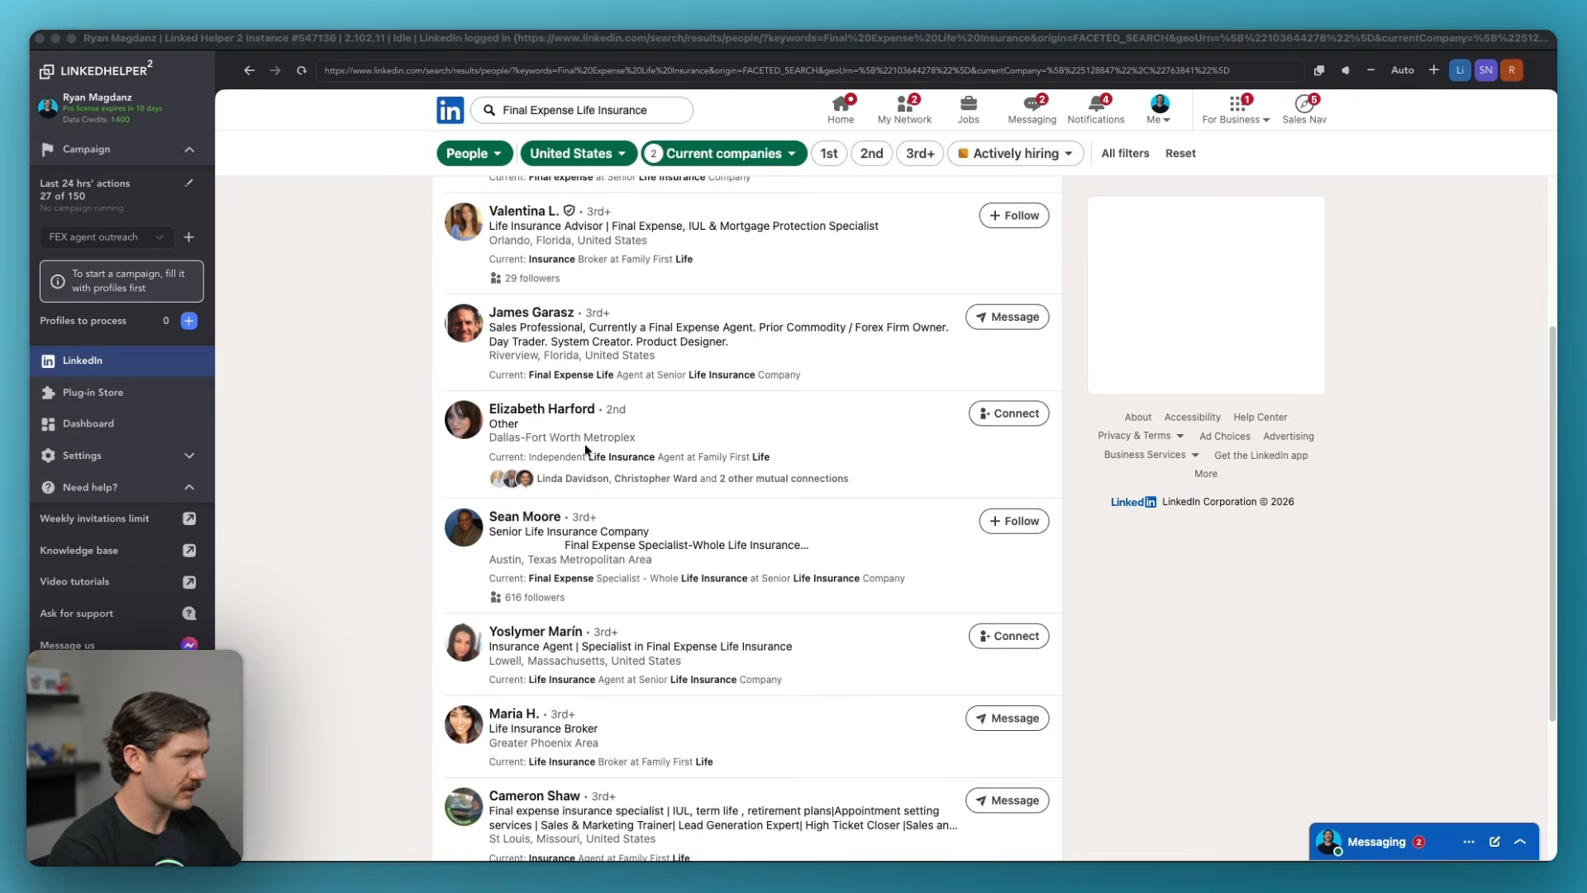
scroll(672, 489, down, 3)
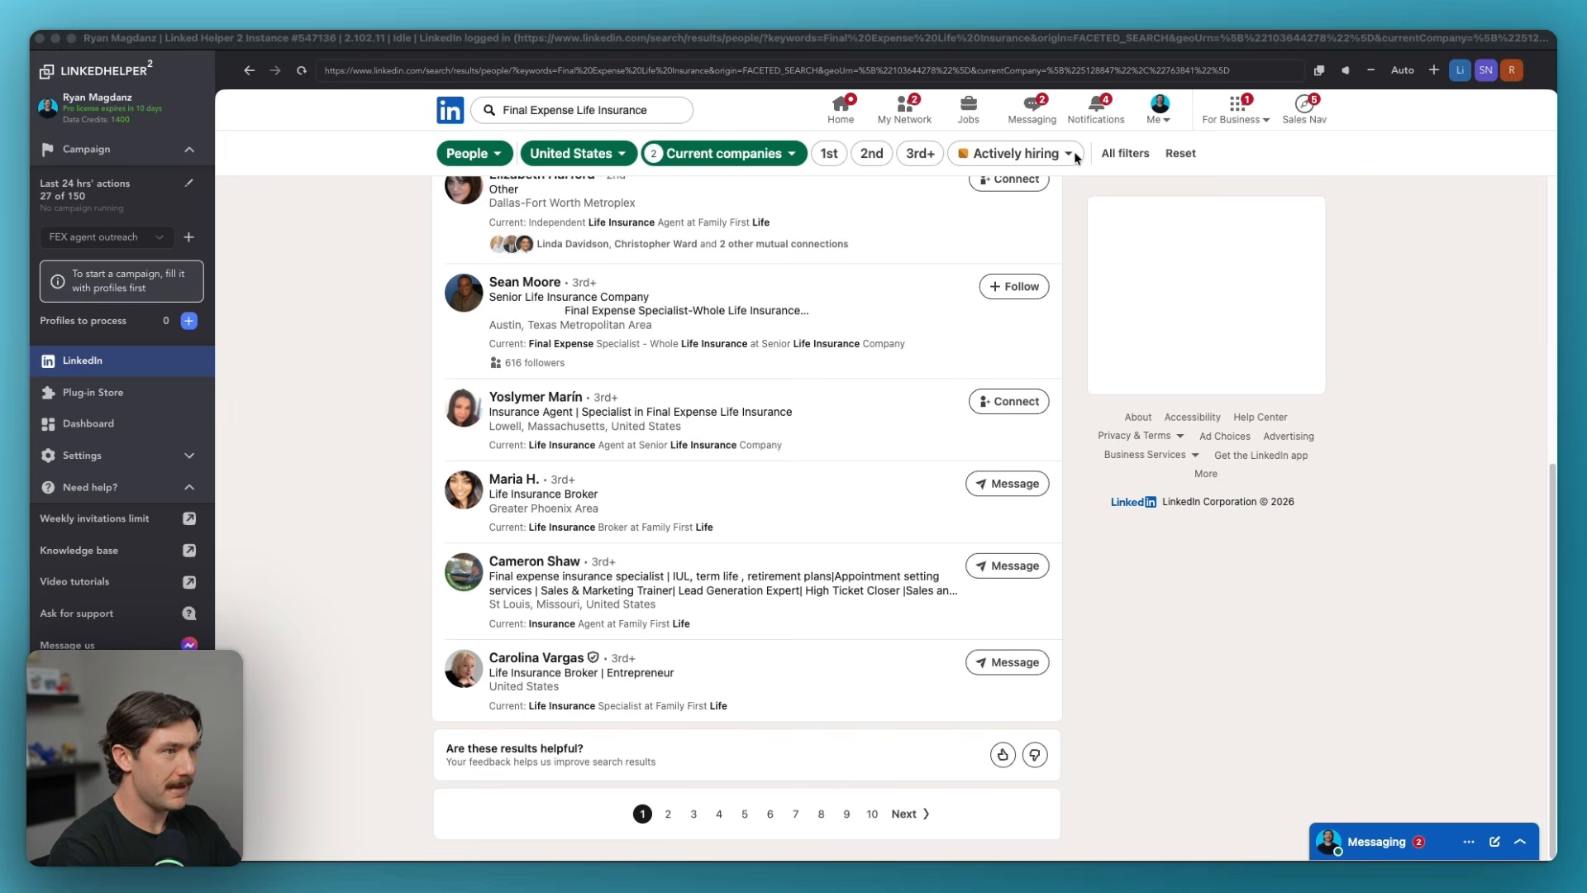
Add the Life Insurance service category to the people filters and show the results.
click(1124, 153)
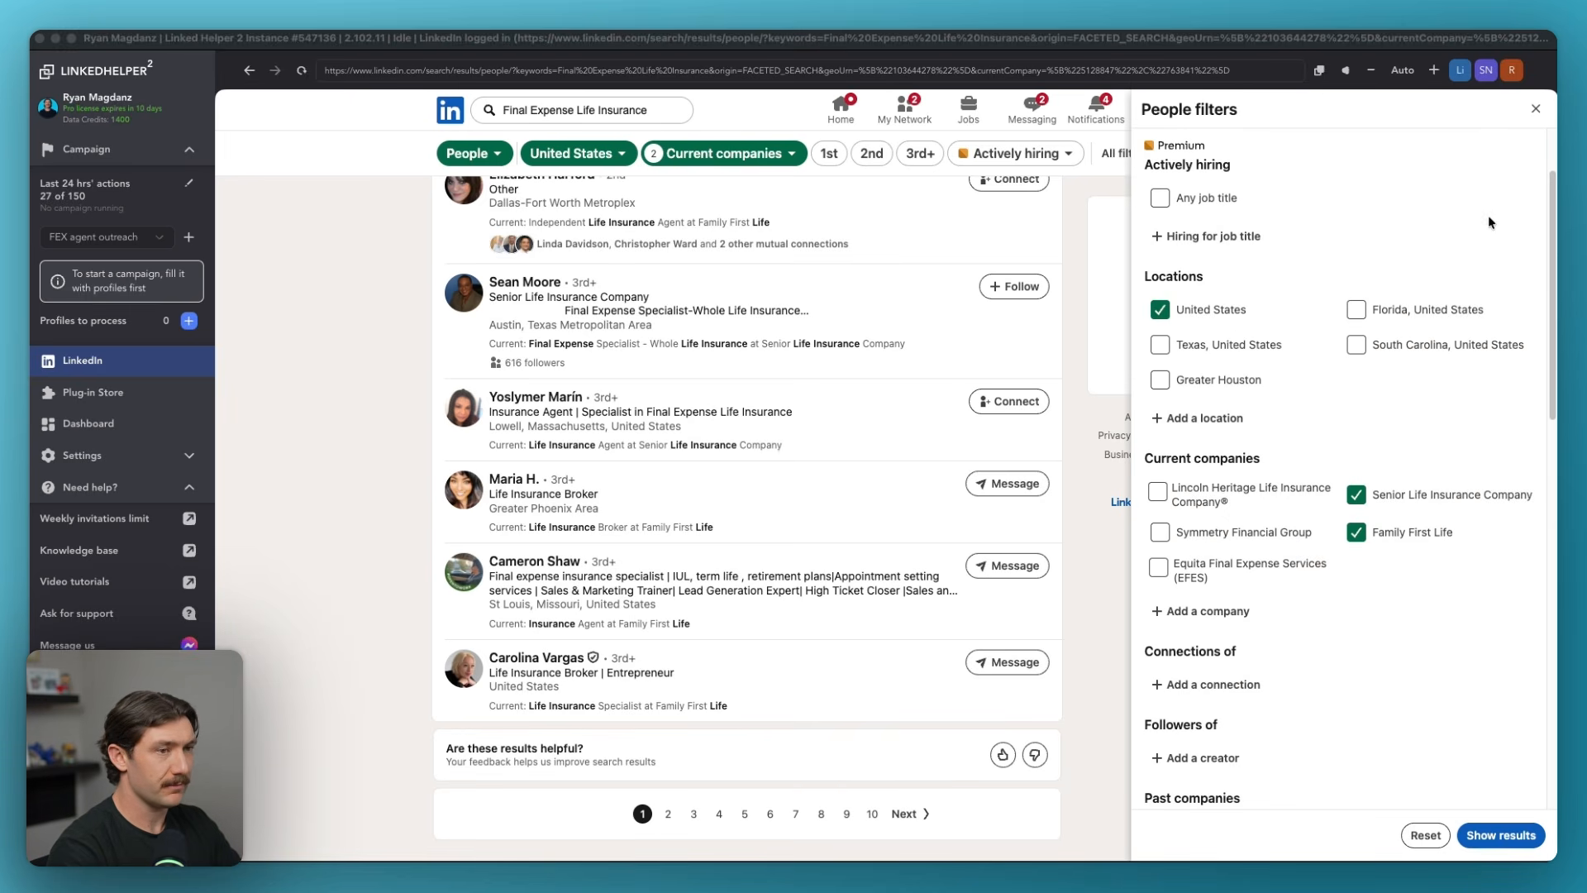
scroll(1405, 512, down, 2)
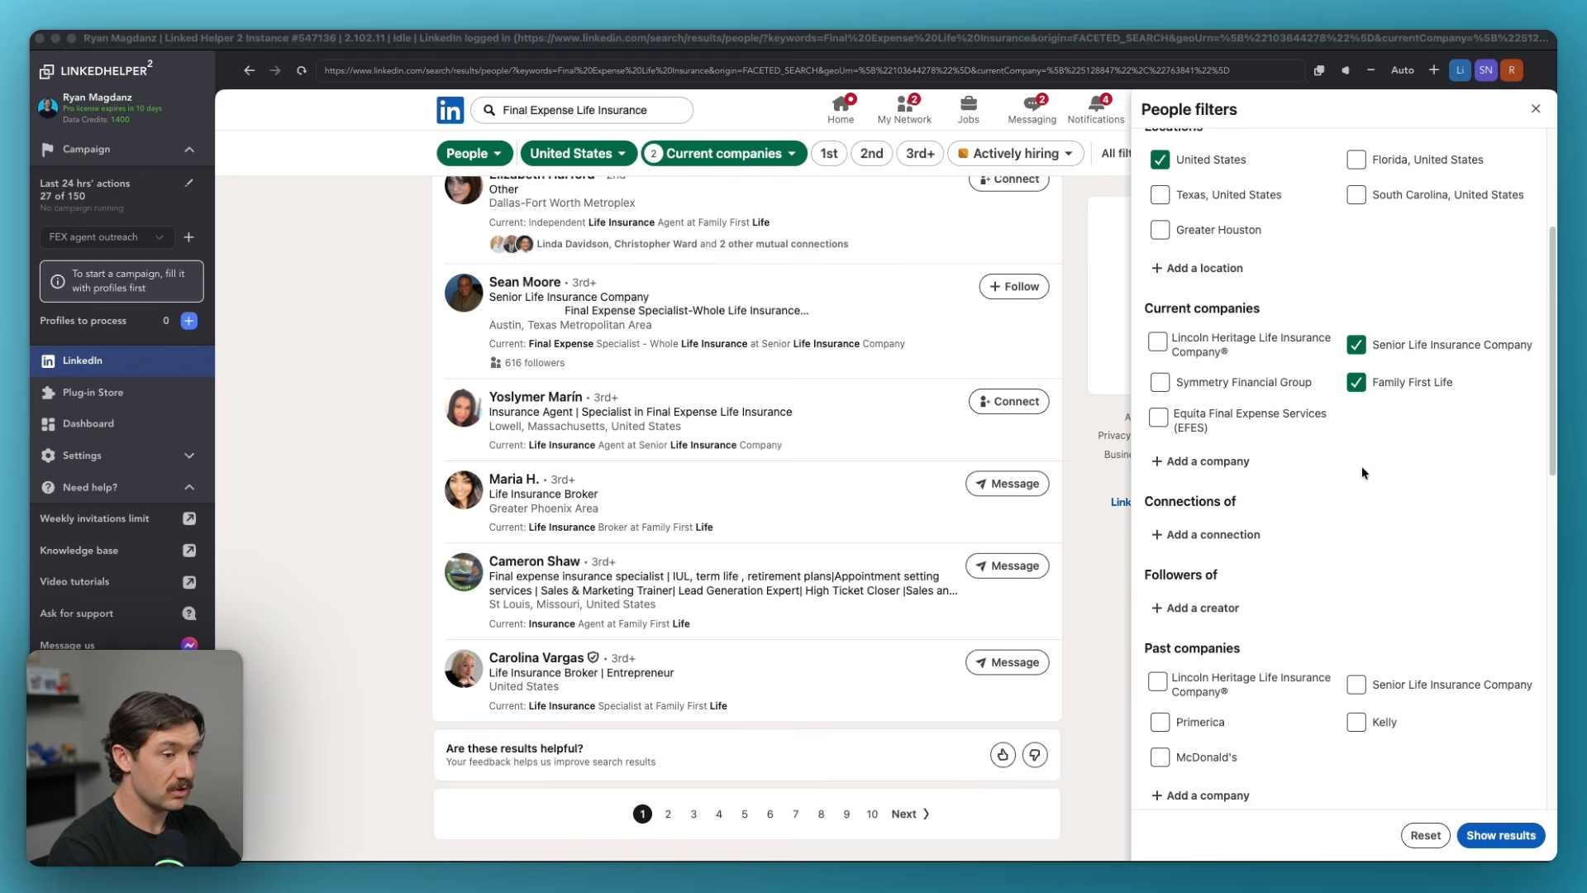
scroll(1434, 535, down, 3)
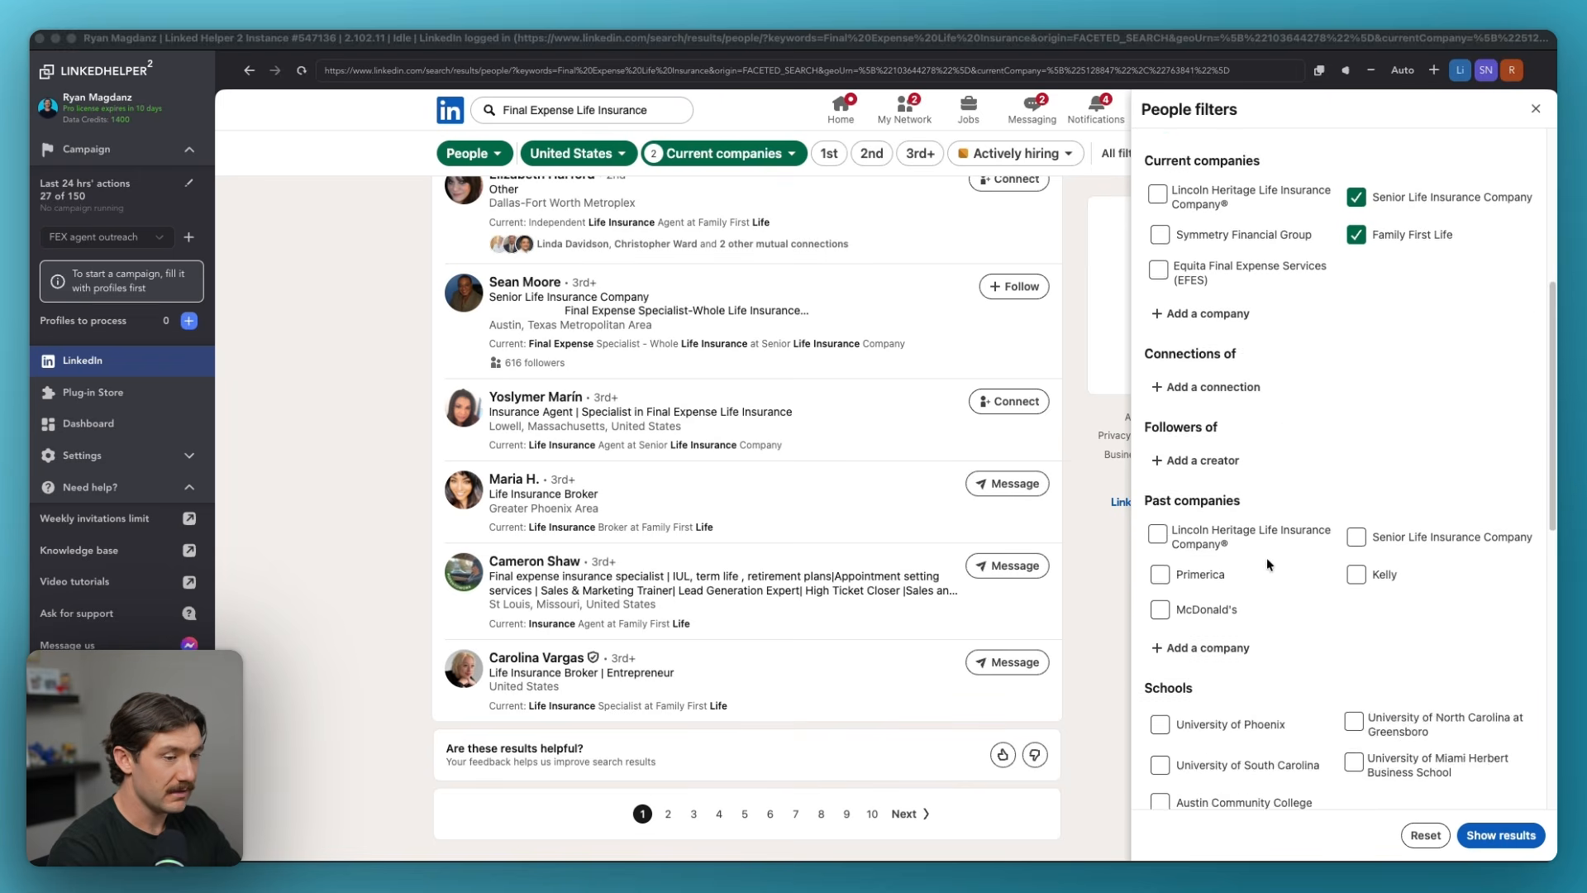
scroll(1302, 575, down, 7)
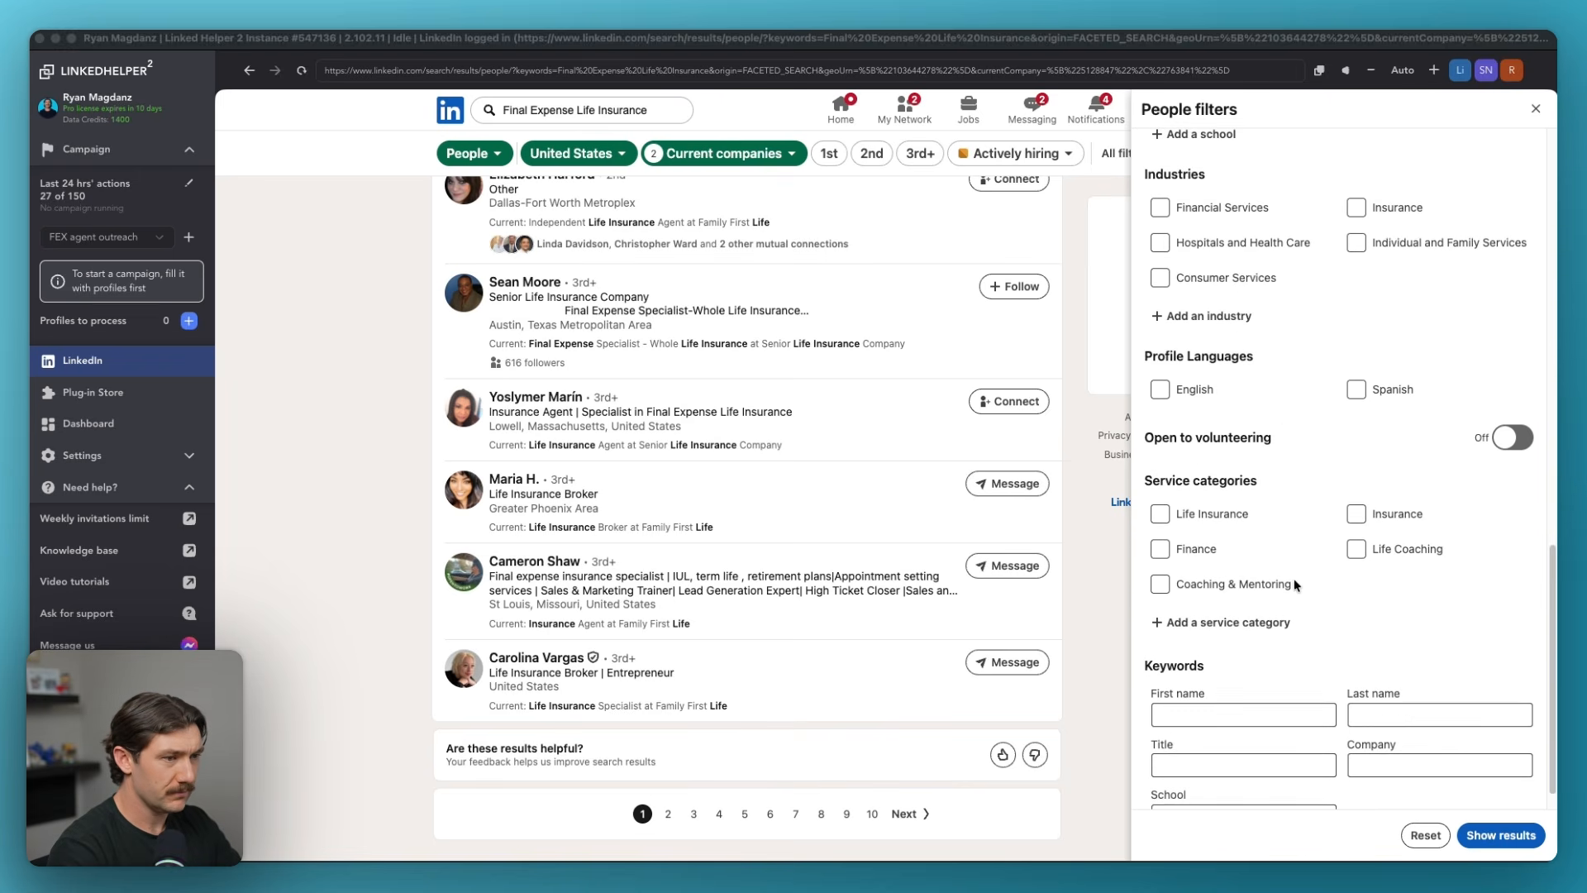
click(1160, 514)
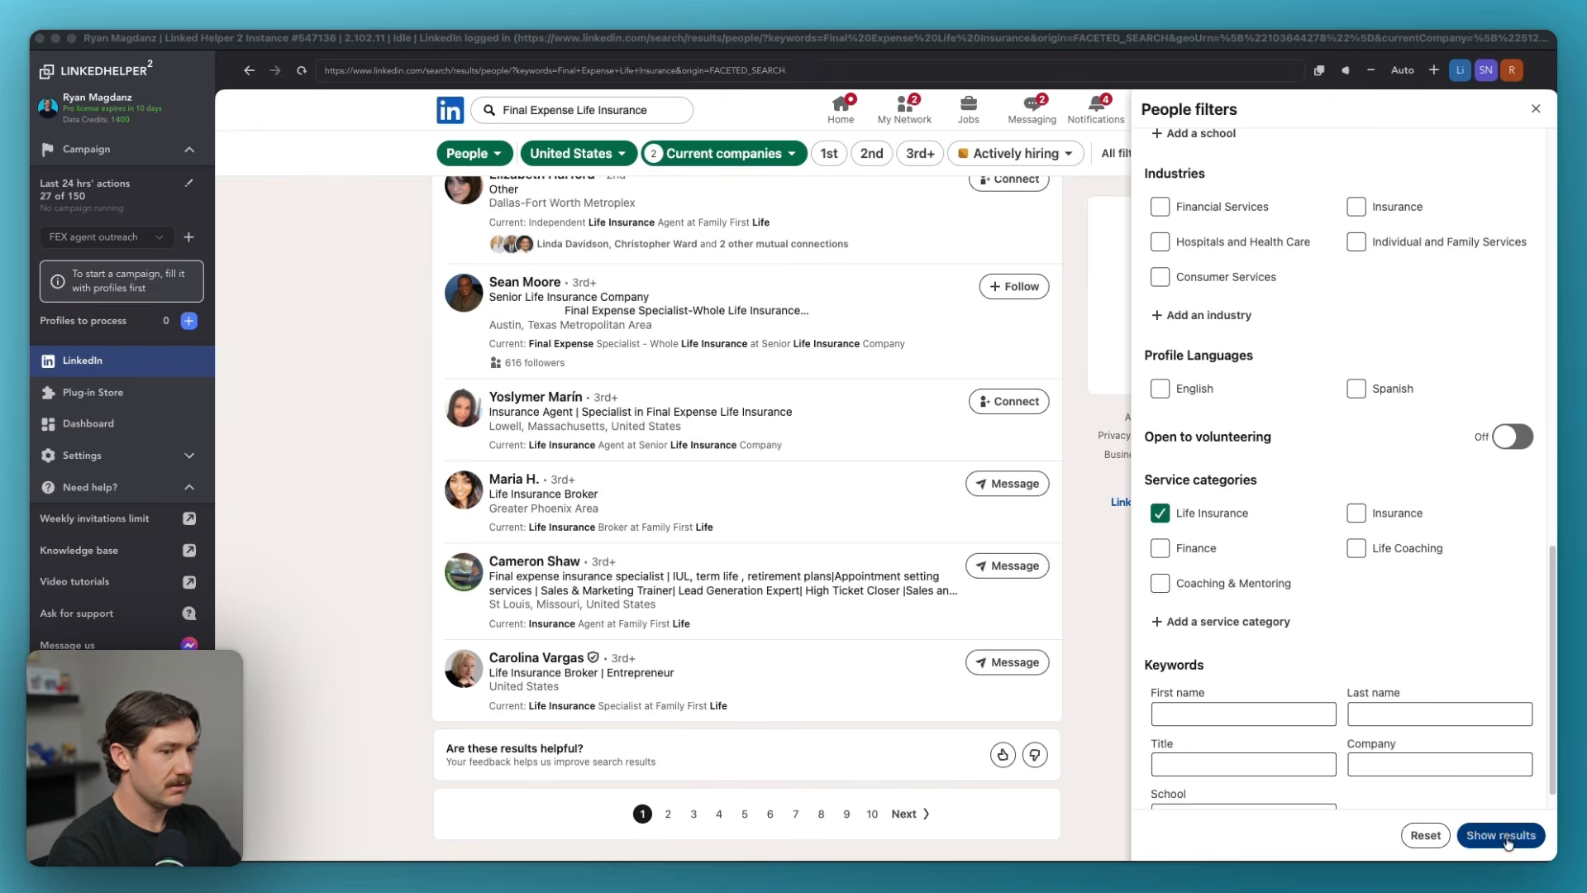
click(1500, 835)
Check the filtered people on the first results page and continue to the second page to examine more profiles.
scroll(942, 507, down, 6)
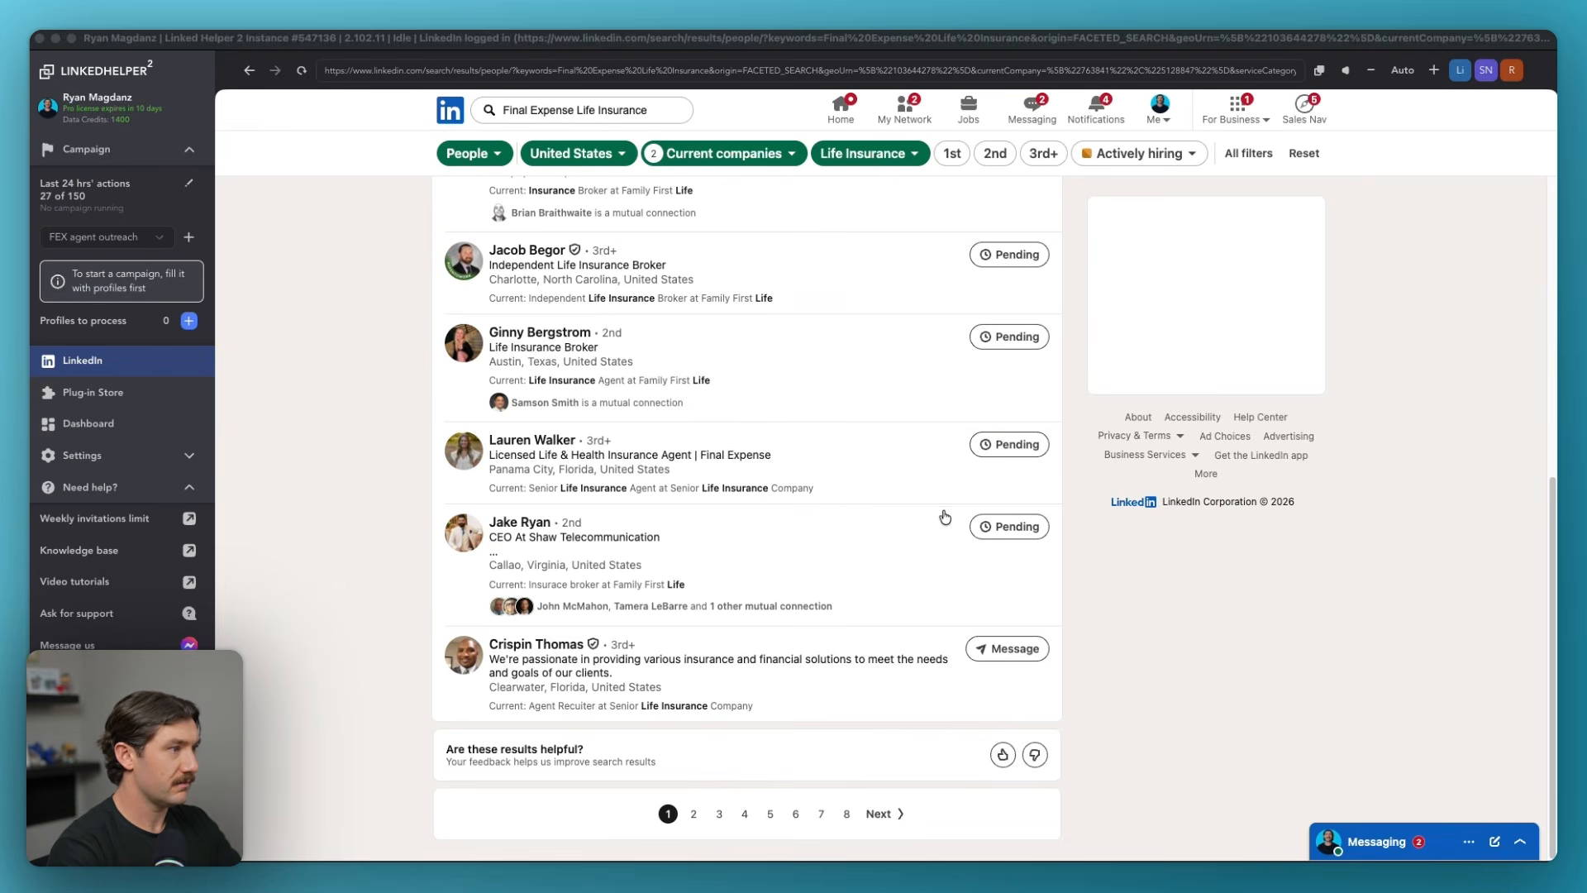
click(843, 817)
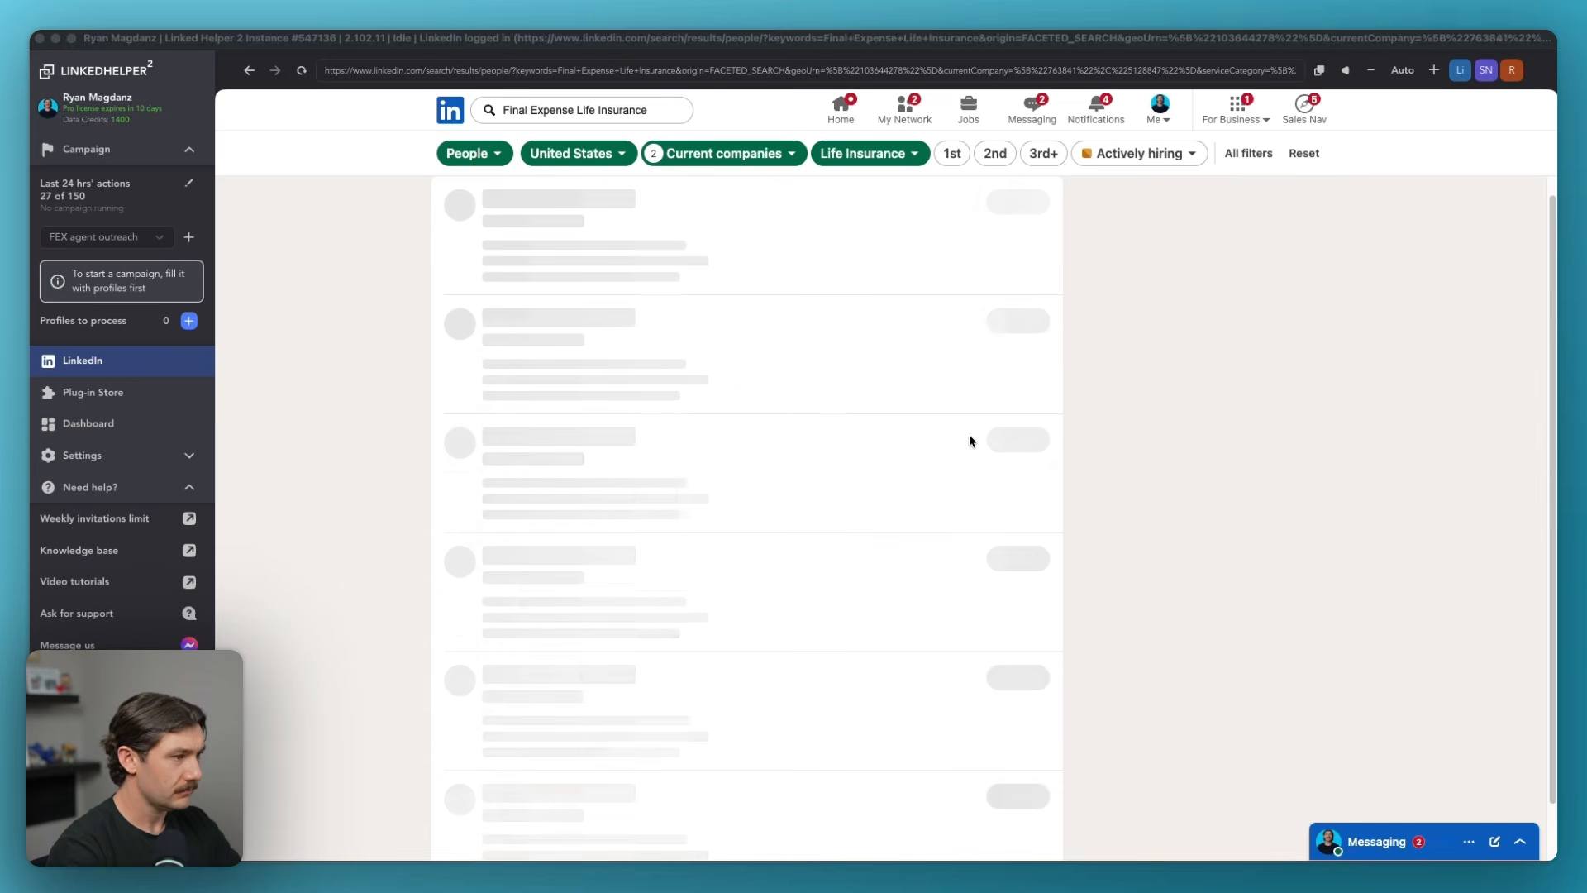
scroll(819, 461, down, 5)
scroll(814, 460, up, 3)
scroll(863, 362, down, 3)
scroll(754, 602, up, 5)
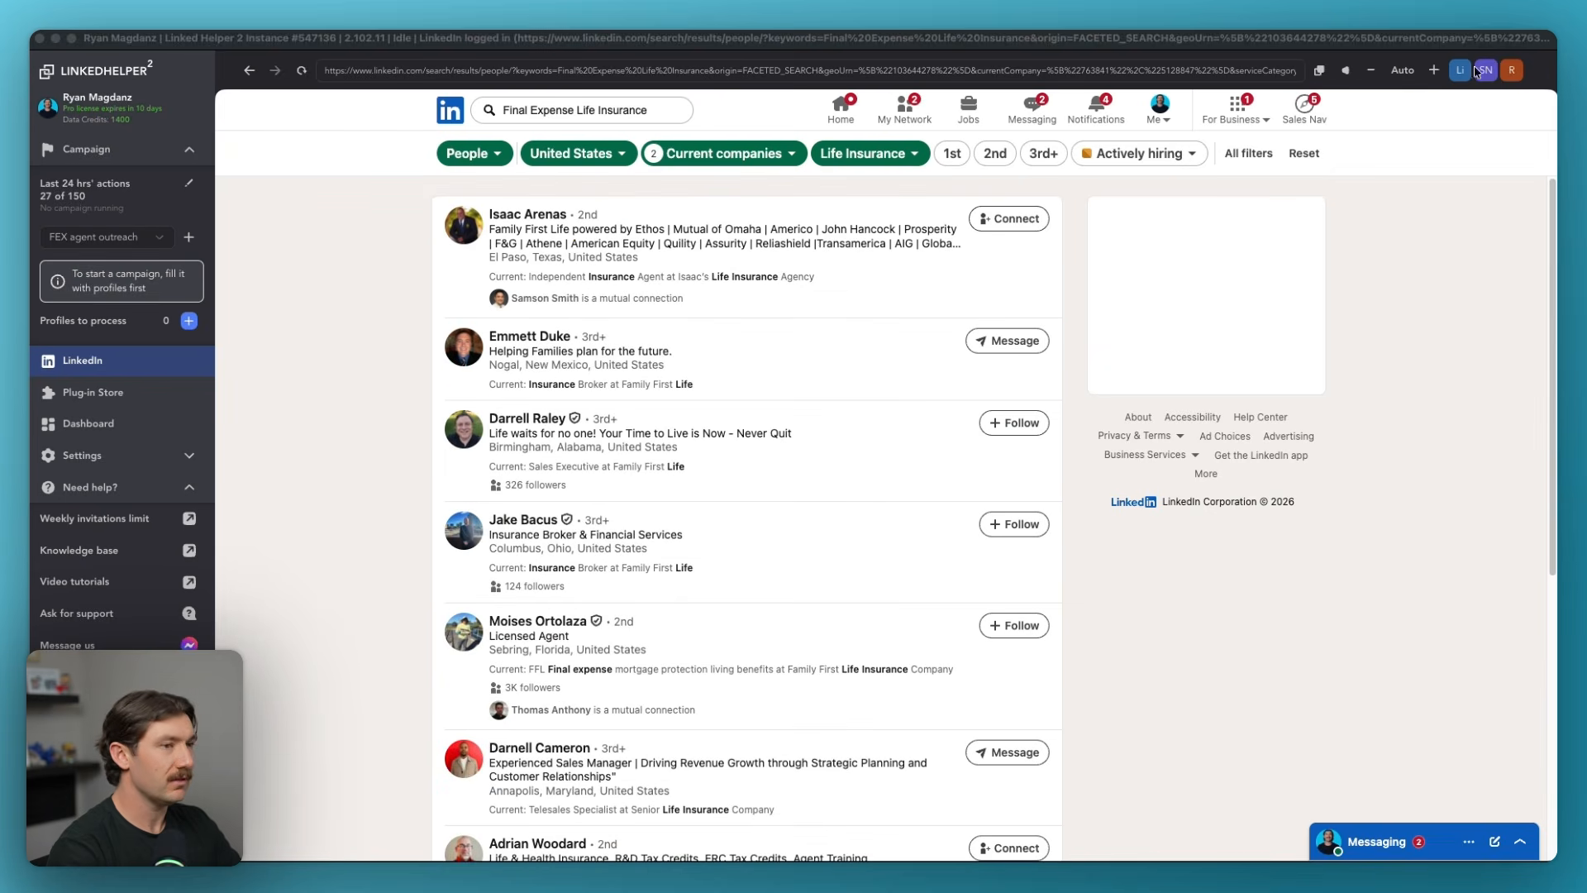
Remove Senior Life Insurance Company and Family First Life from the current company filters and show the updated results.
click(1250, 154)
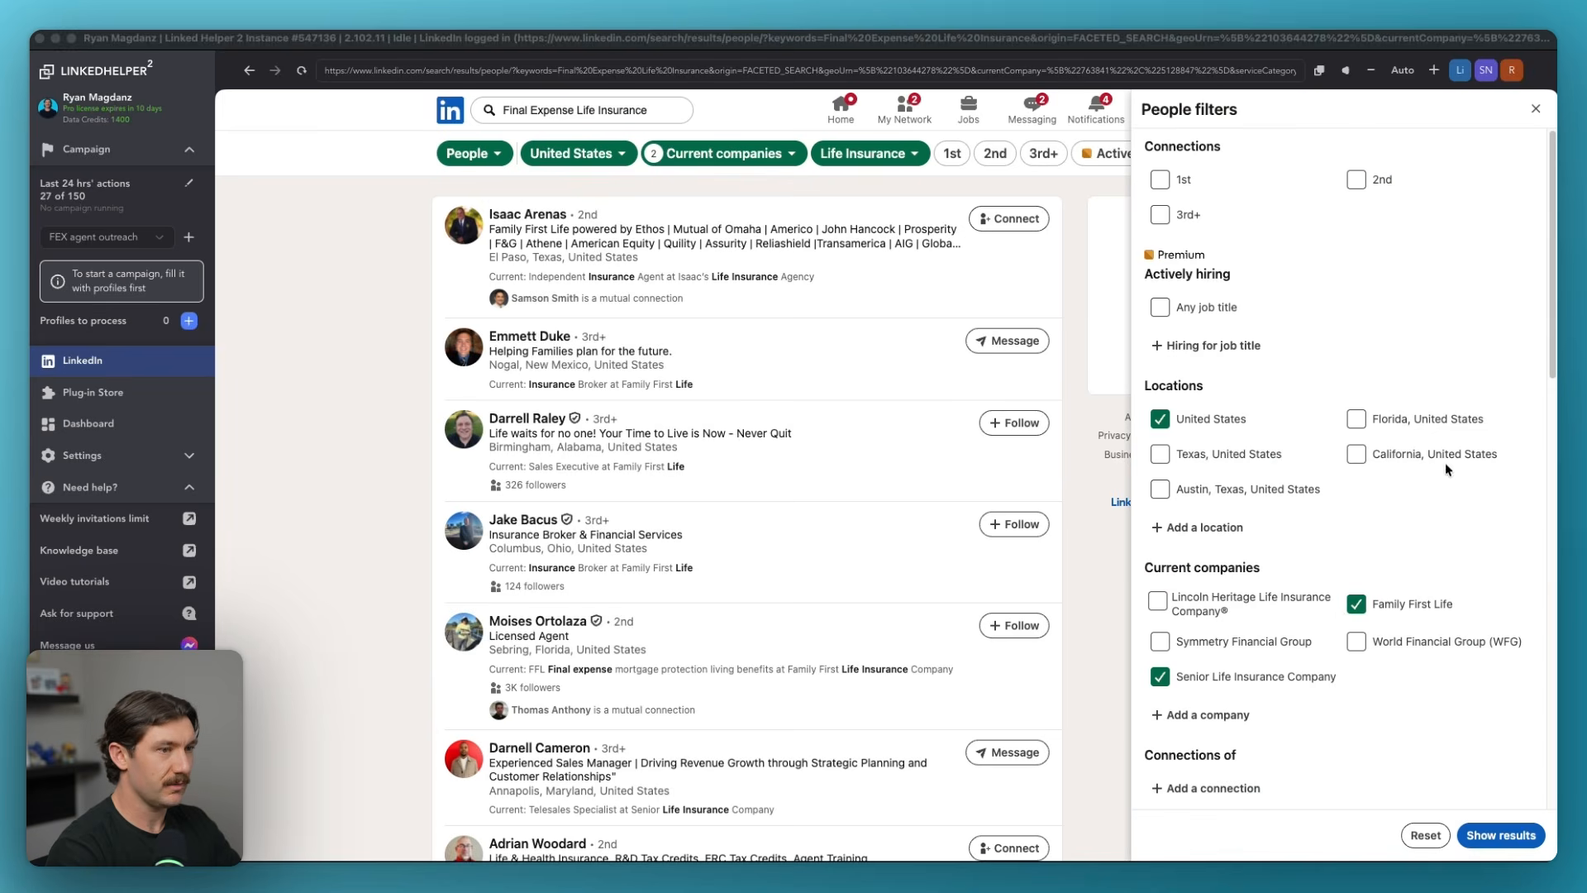
click(1160, 676)
click(1381, 601)
scroll(1242, 626, down, 10)
click(1499, 835)
Sample the broader search's deeper results through page 13, examining whether the profiles are final expense agents.
click(907, 824)
scroll(909, 827, down, 10)
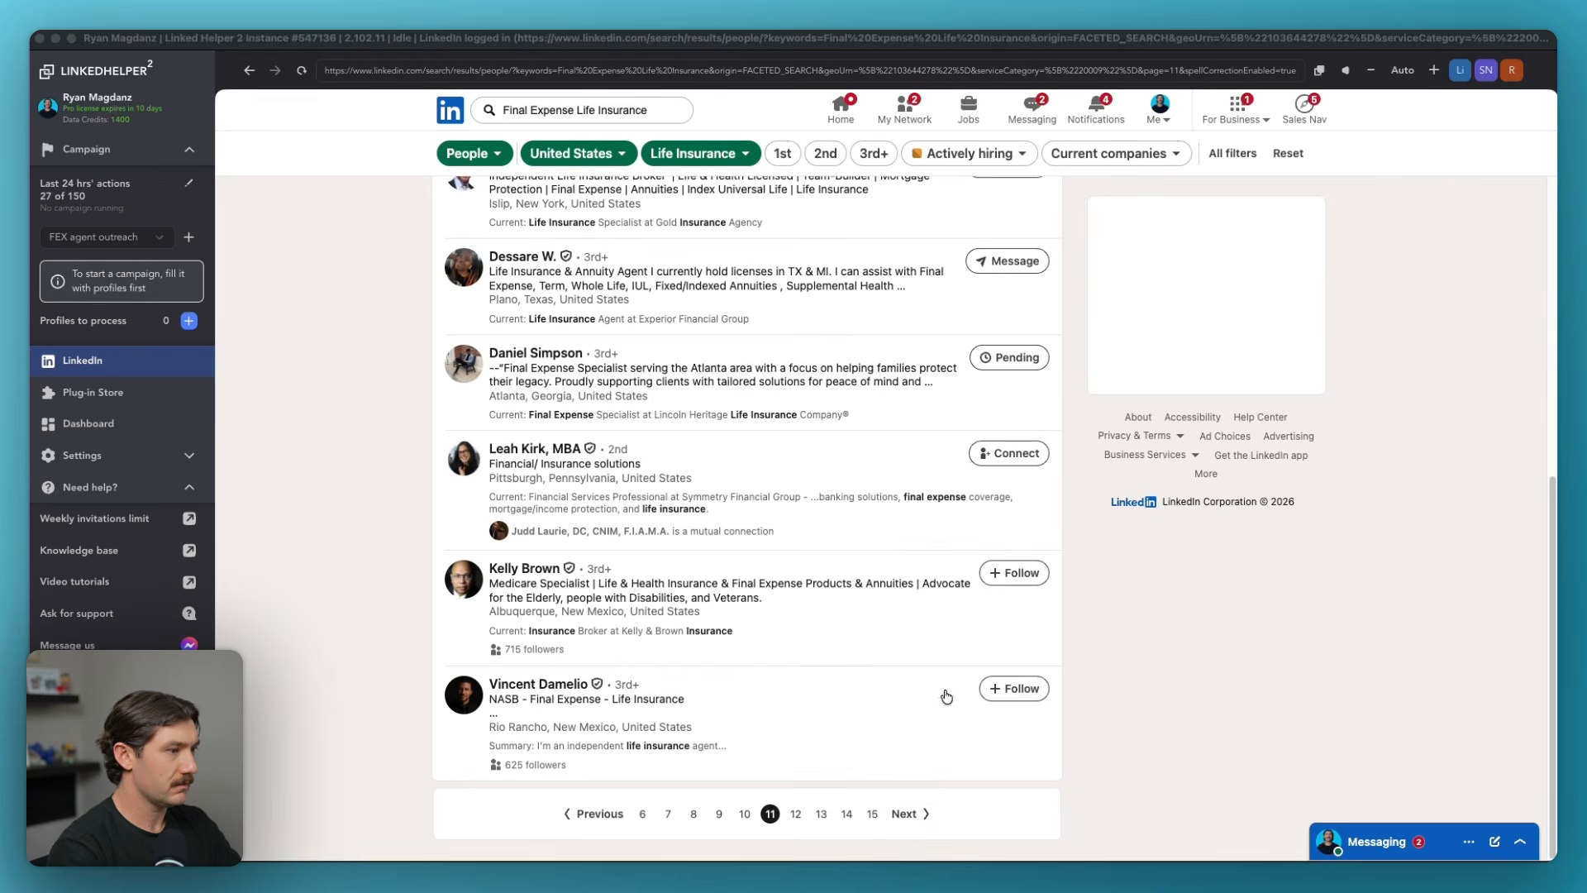
click(909, 827)
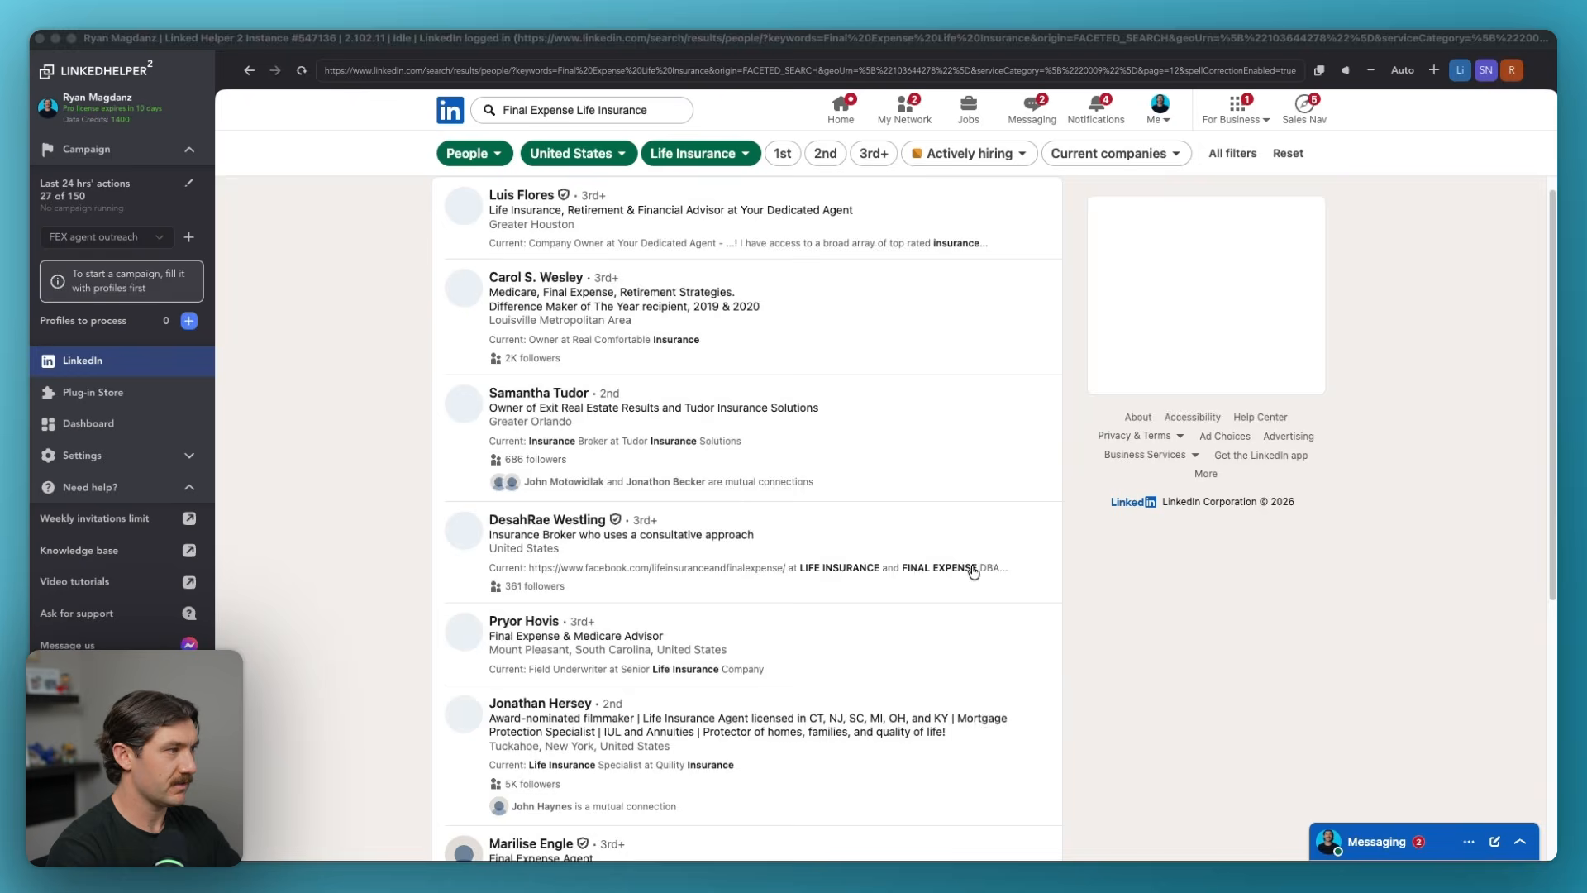
click(796, 813)
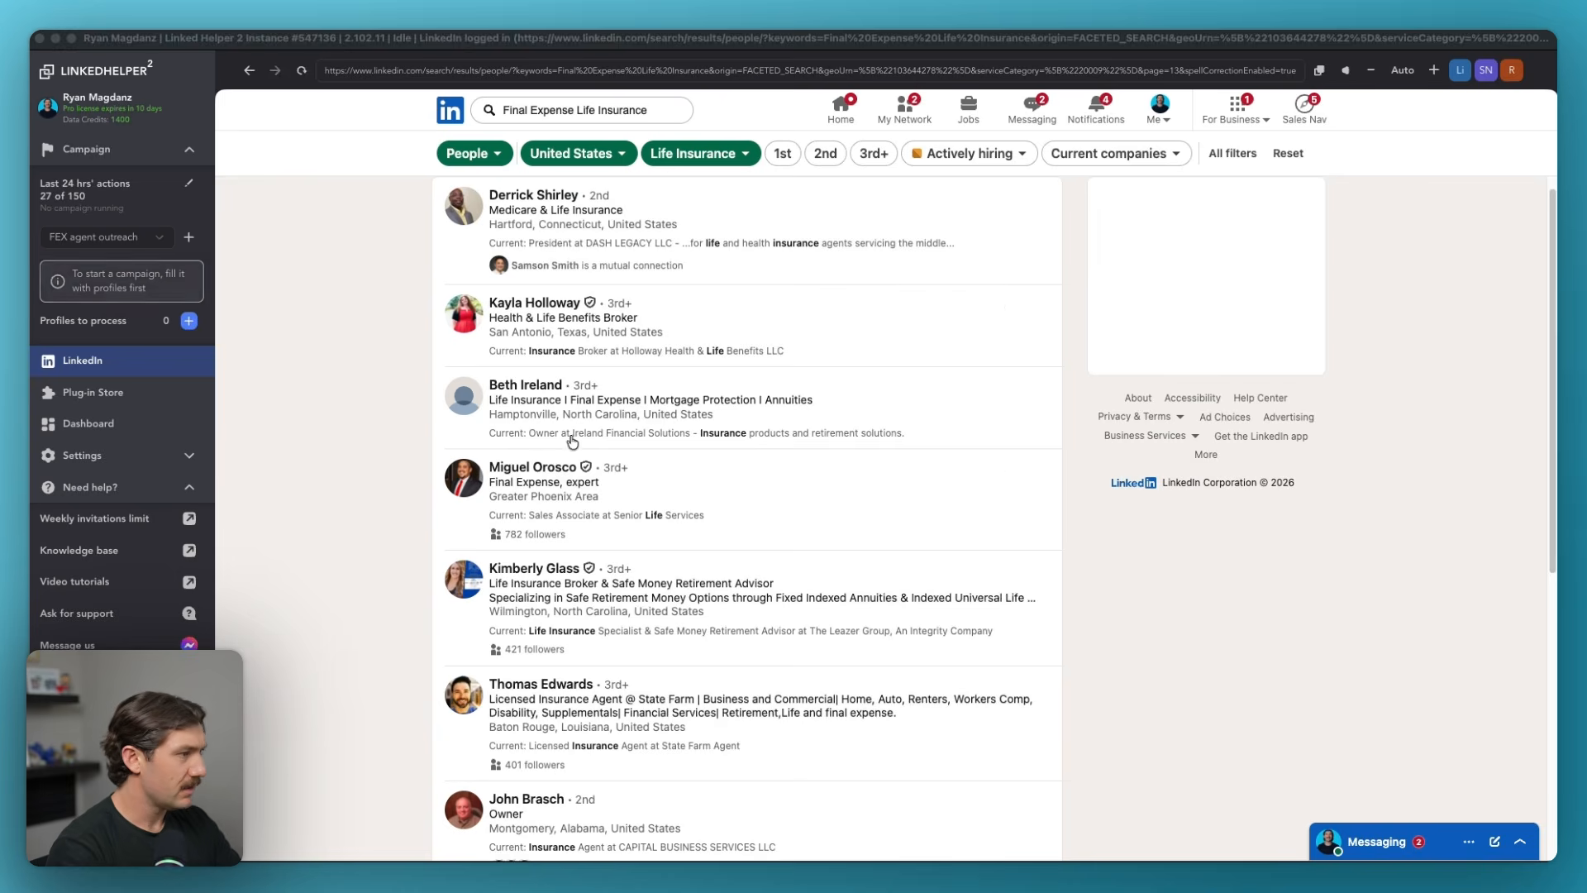
scroll(598, 585, down, 3)
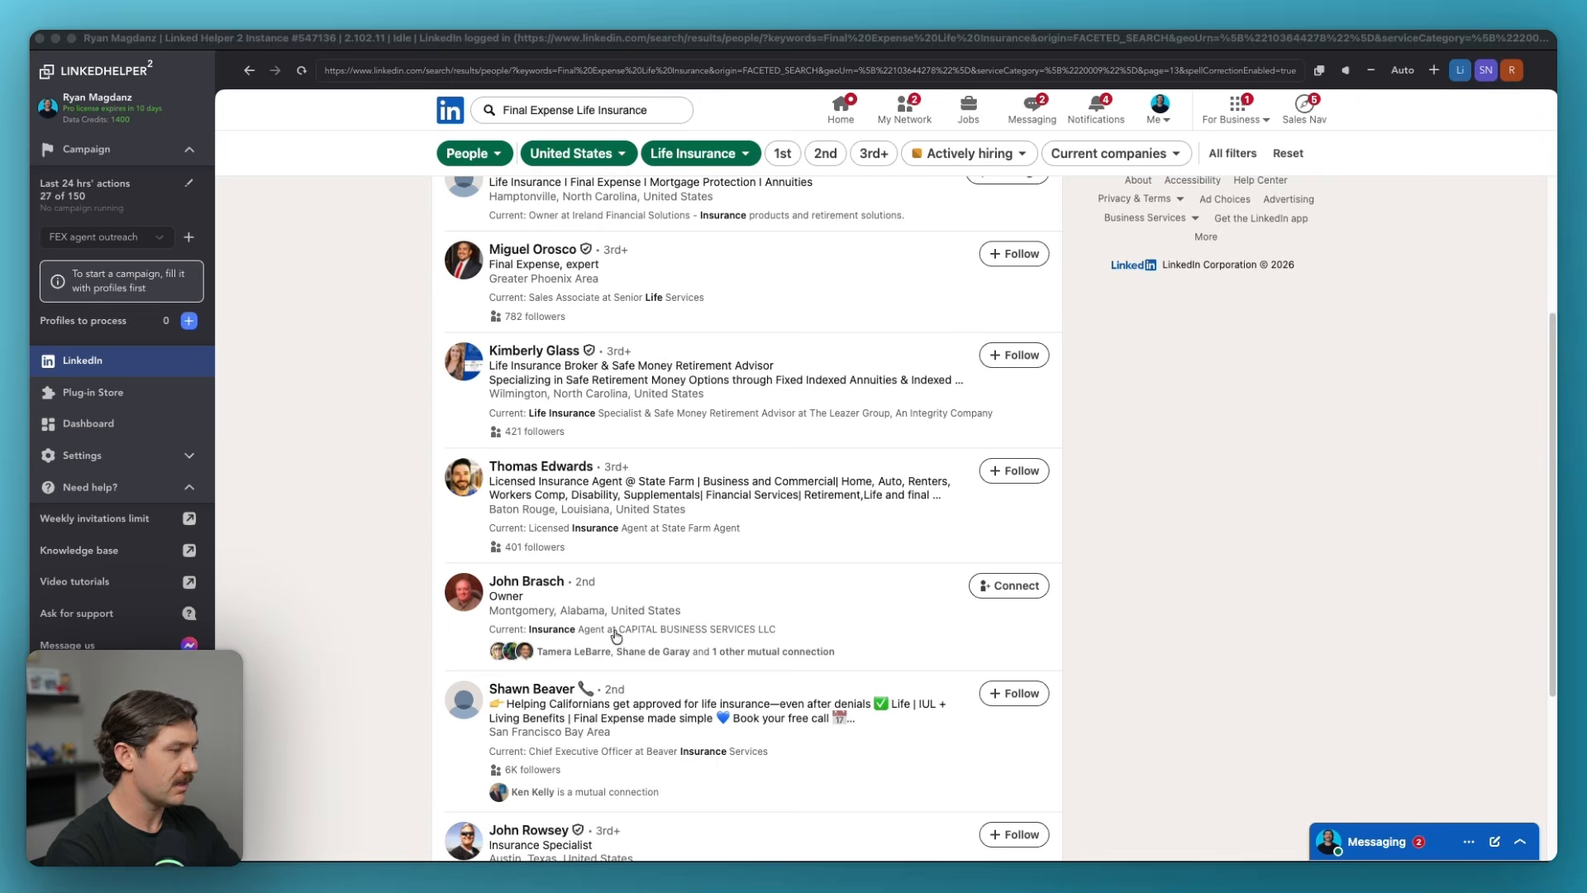
scroll(833, 549, down, 4)
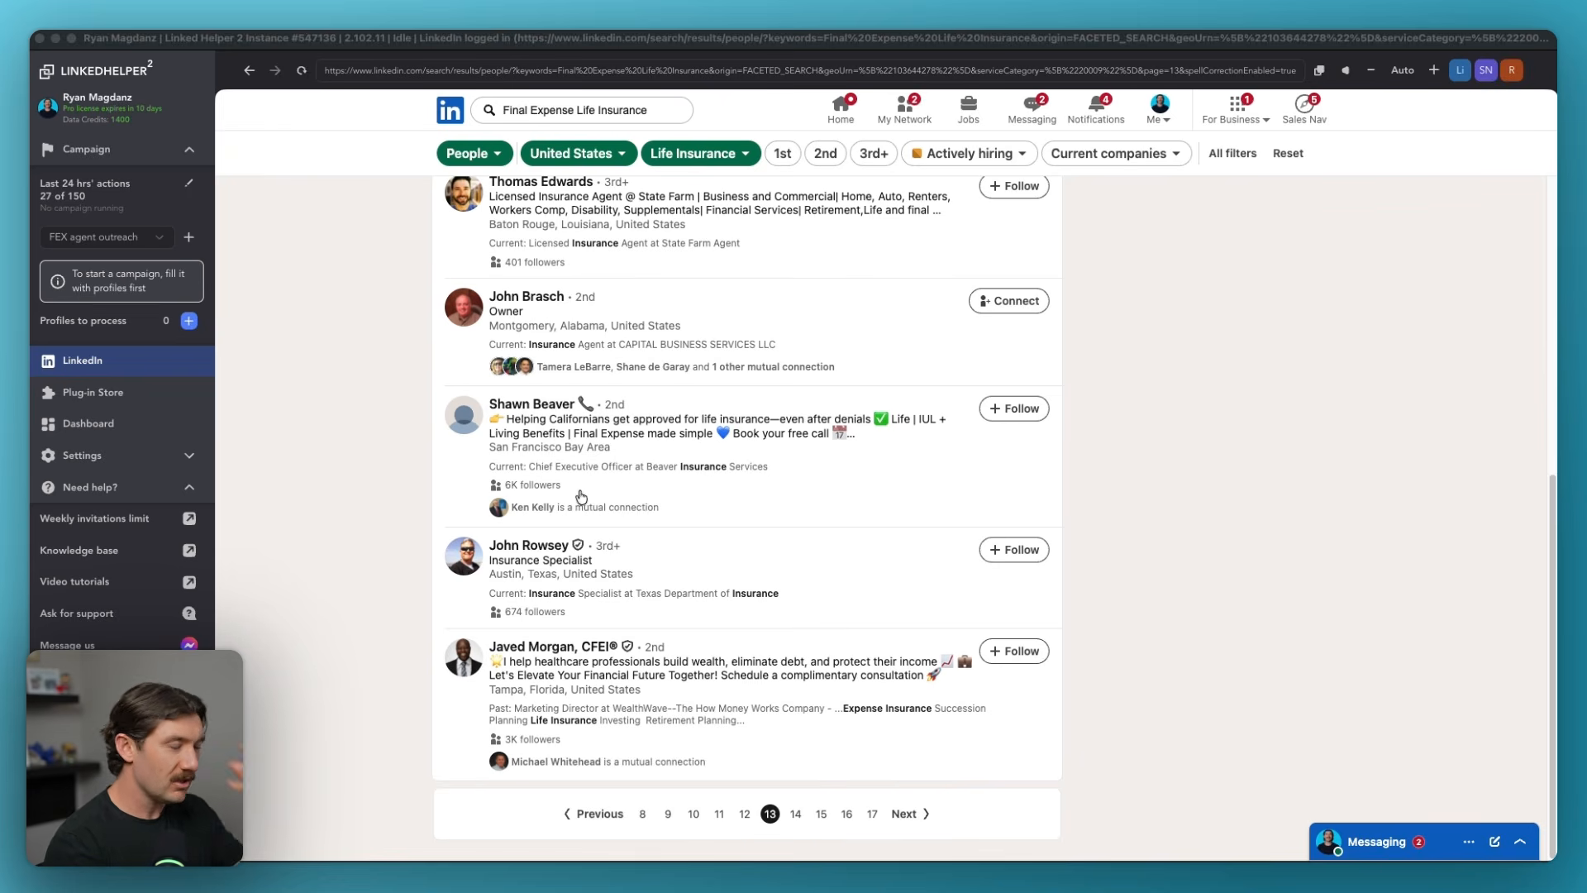
Examine the profiles on results page 14, then go back through page 9 to the first results page.
click(796, 815)
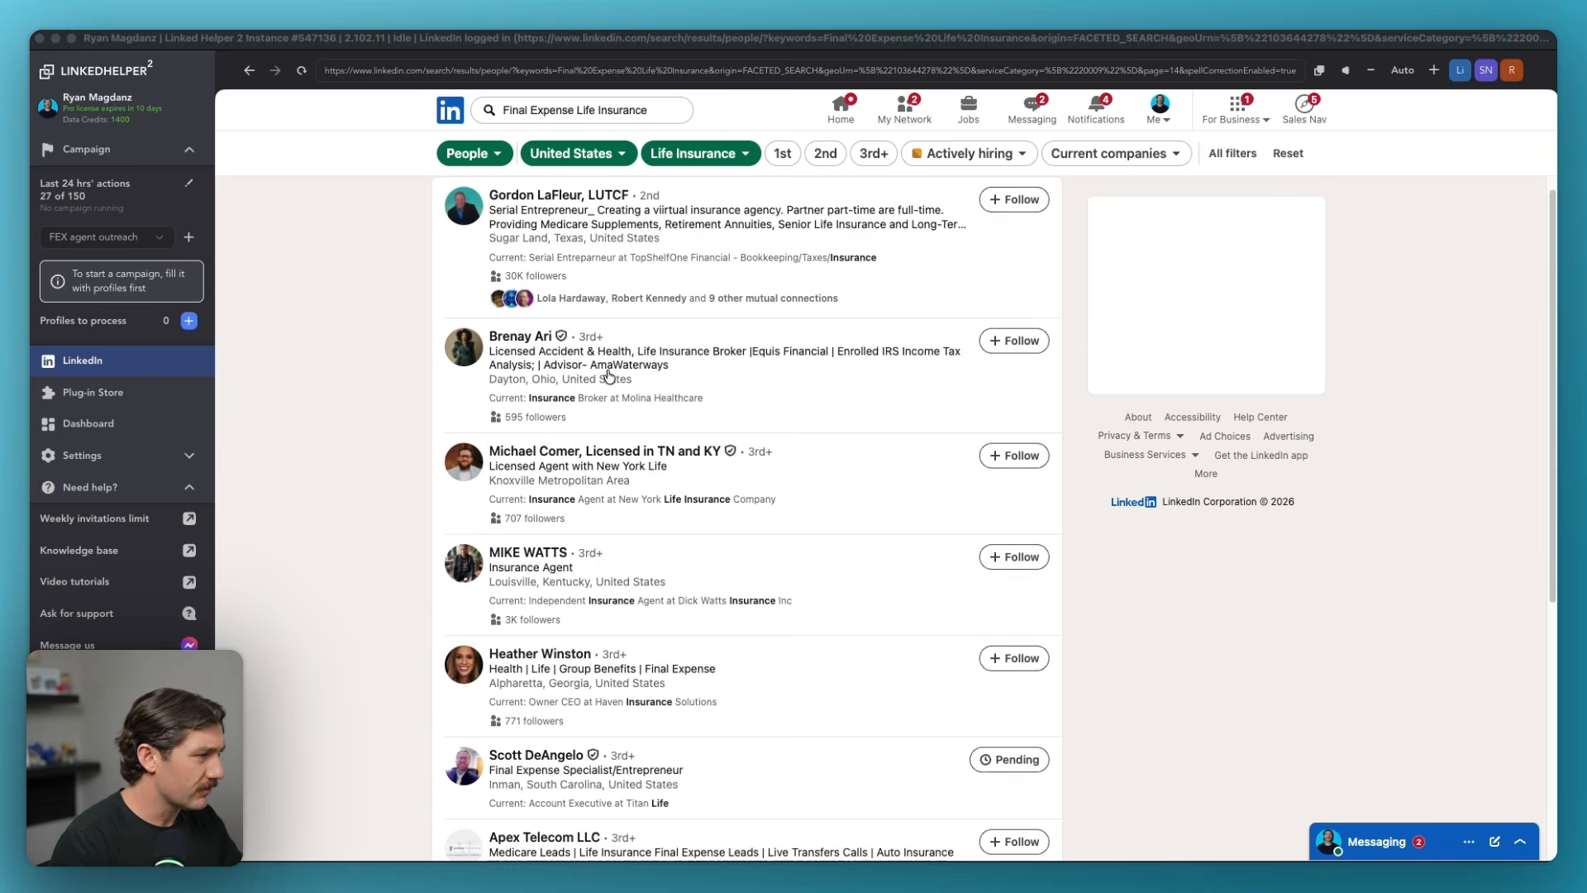
scroll(523, 469, down, 1)
scroll(529, 479, down, 3)
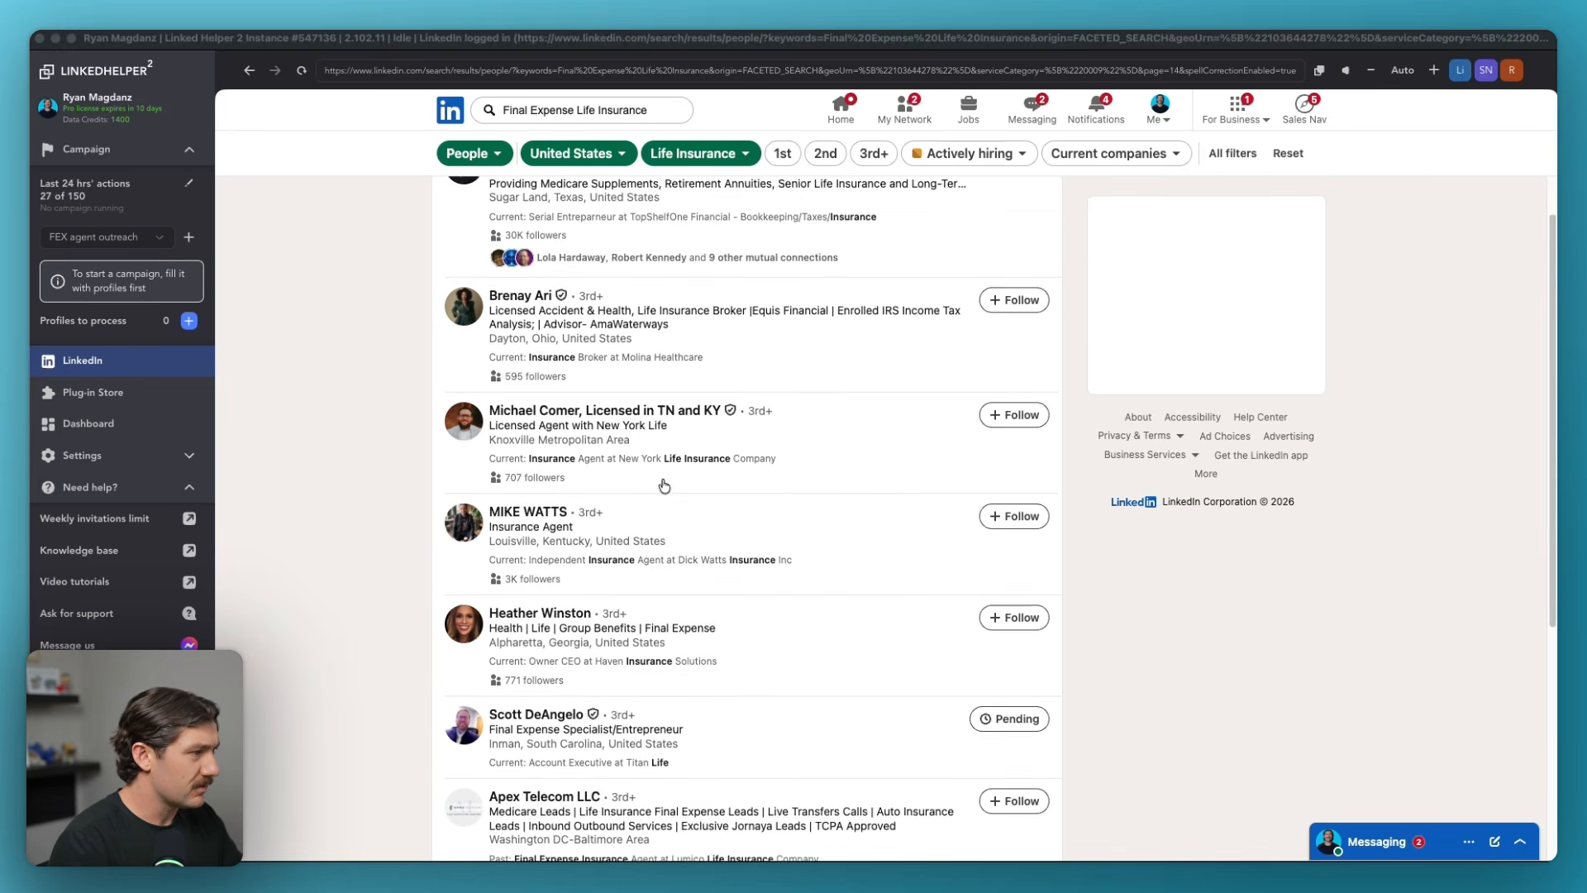
scroll(569, 546, down, 3)
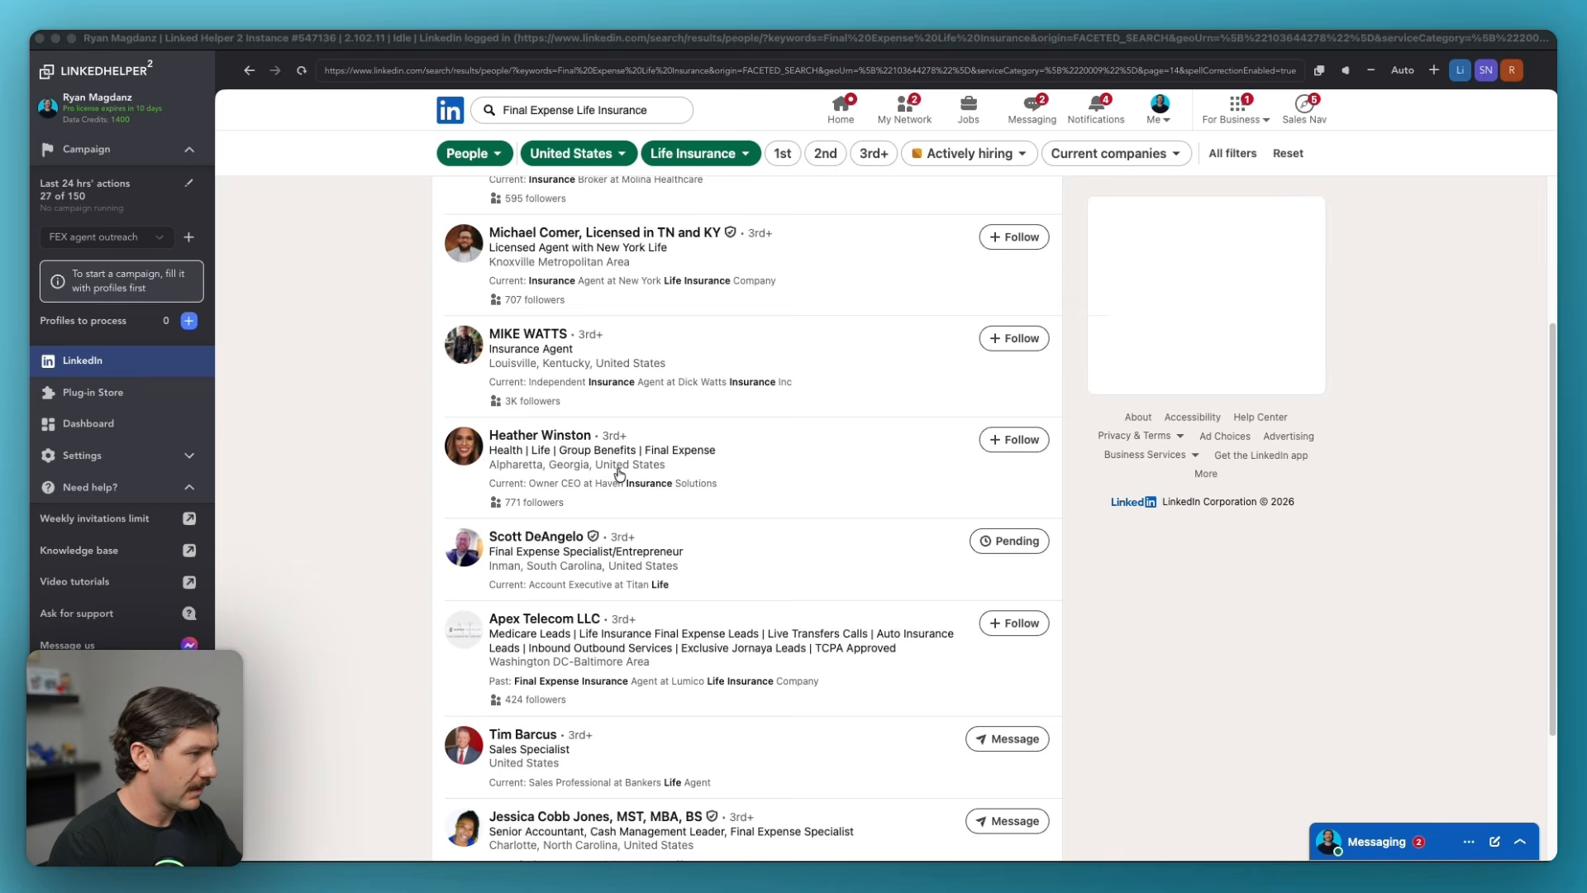
scroll(734, 495, down, 2)
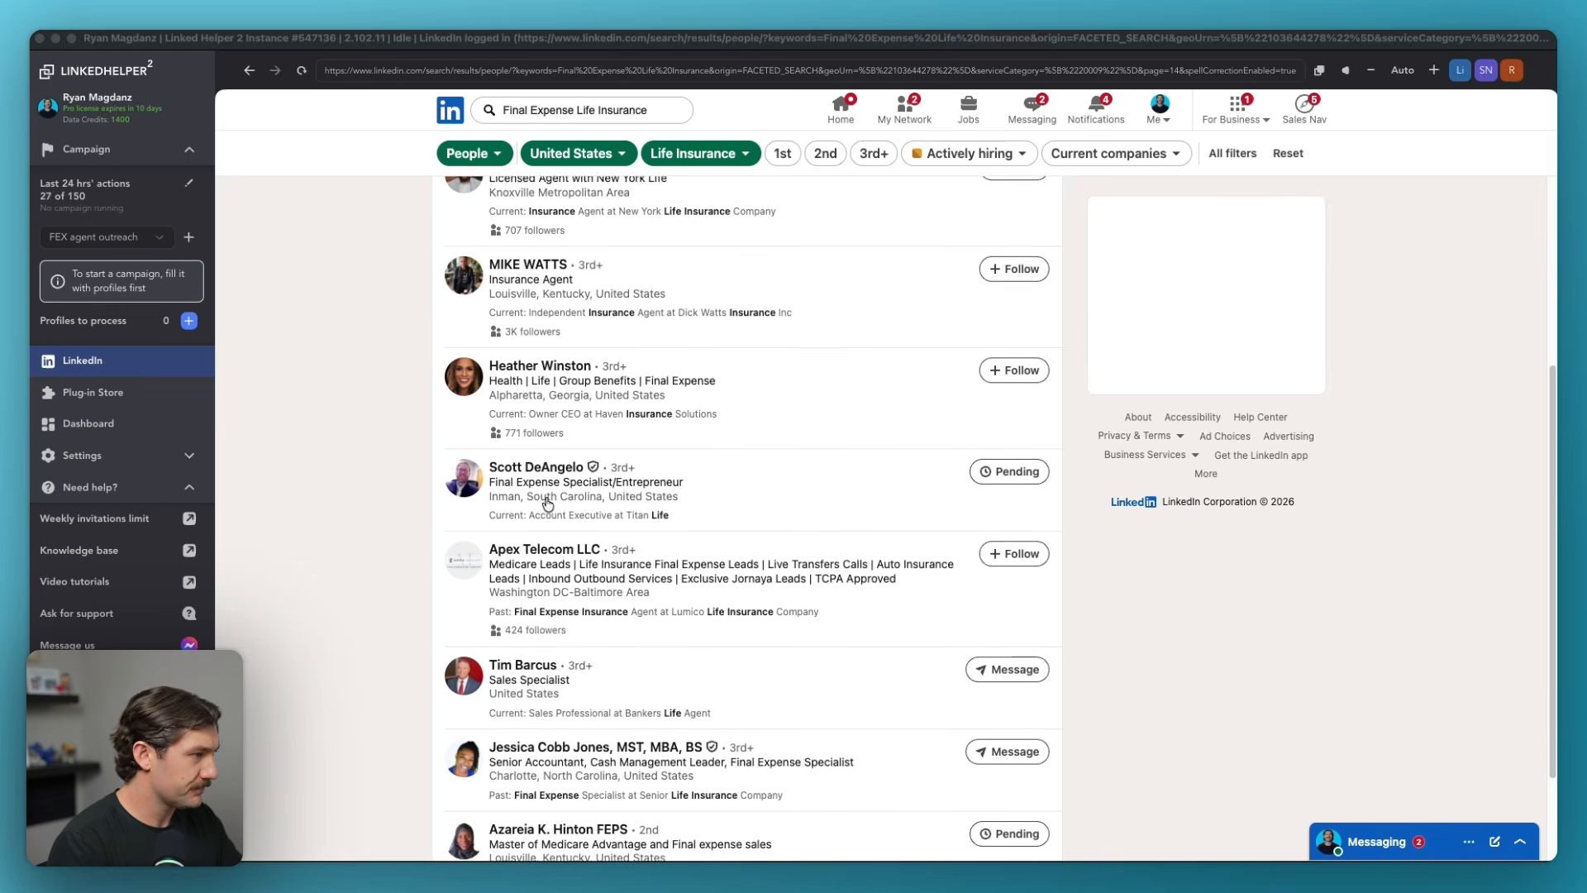
scroll(711, 562, down, 2)
click(644, 814)
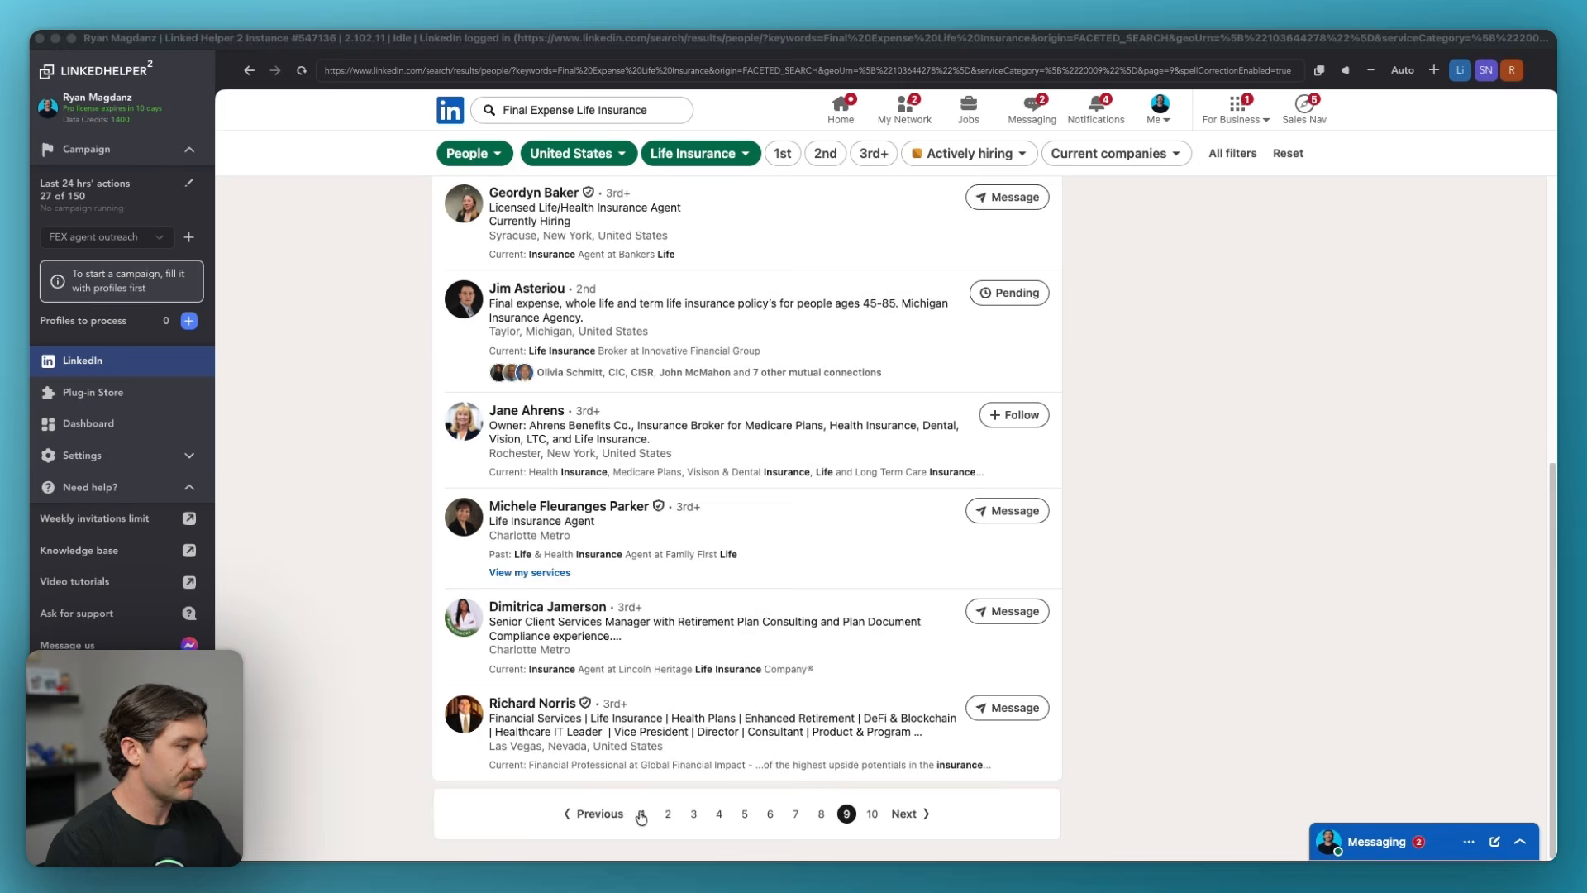
click(642, 814)
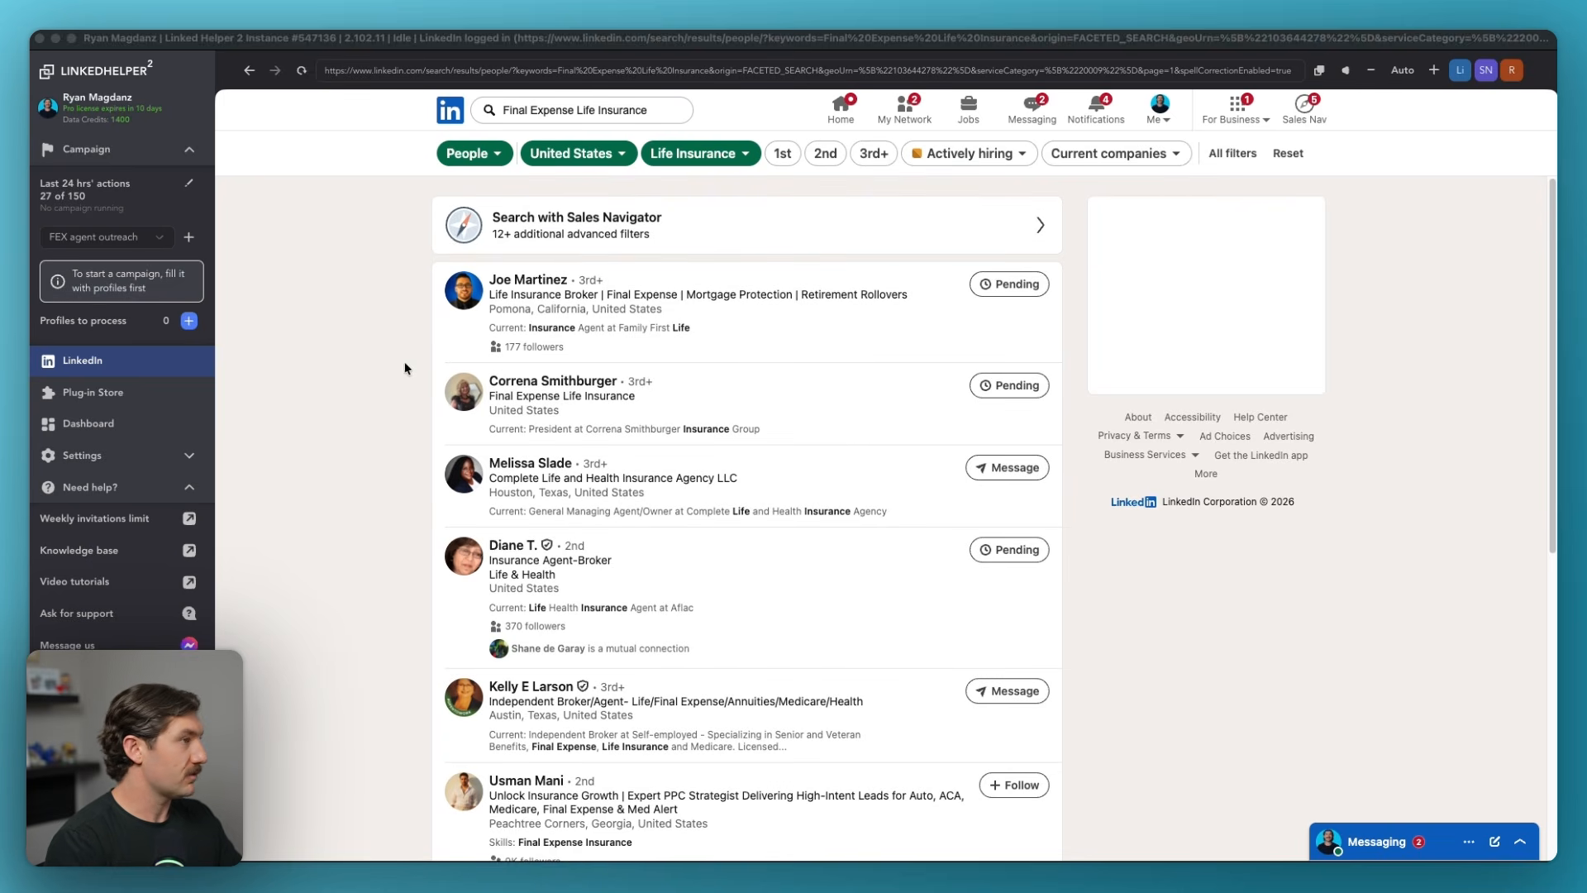
Add the profiles found by the search to the FEX agent outreach campaign, and stop the campaign once it is running.
scroll(329, 271, down, 1)
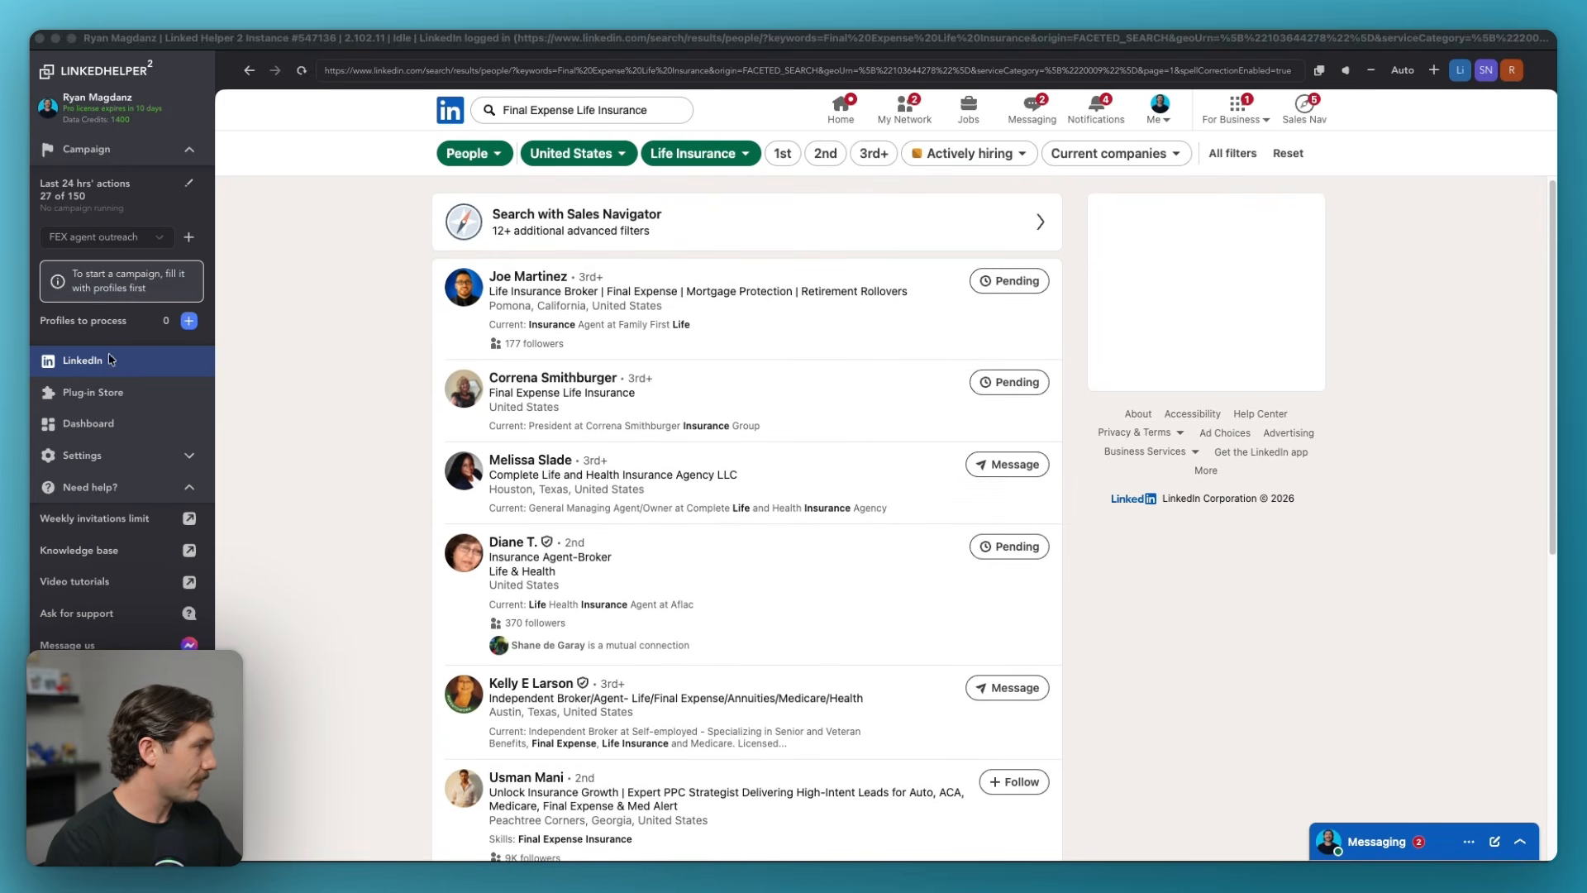
click(190, 321)
click(164, 350)
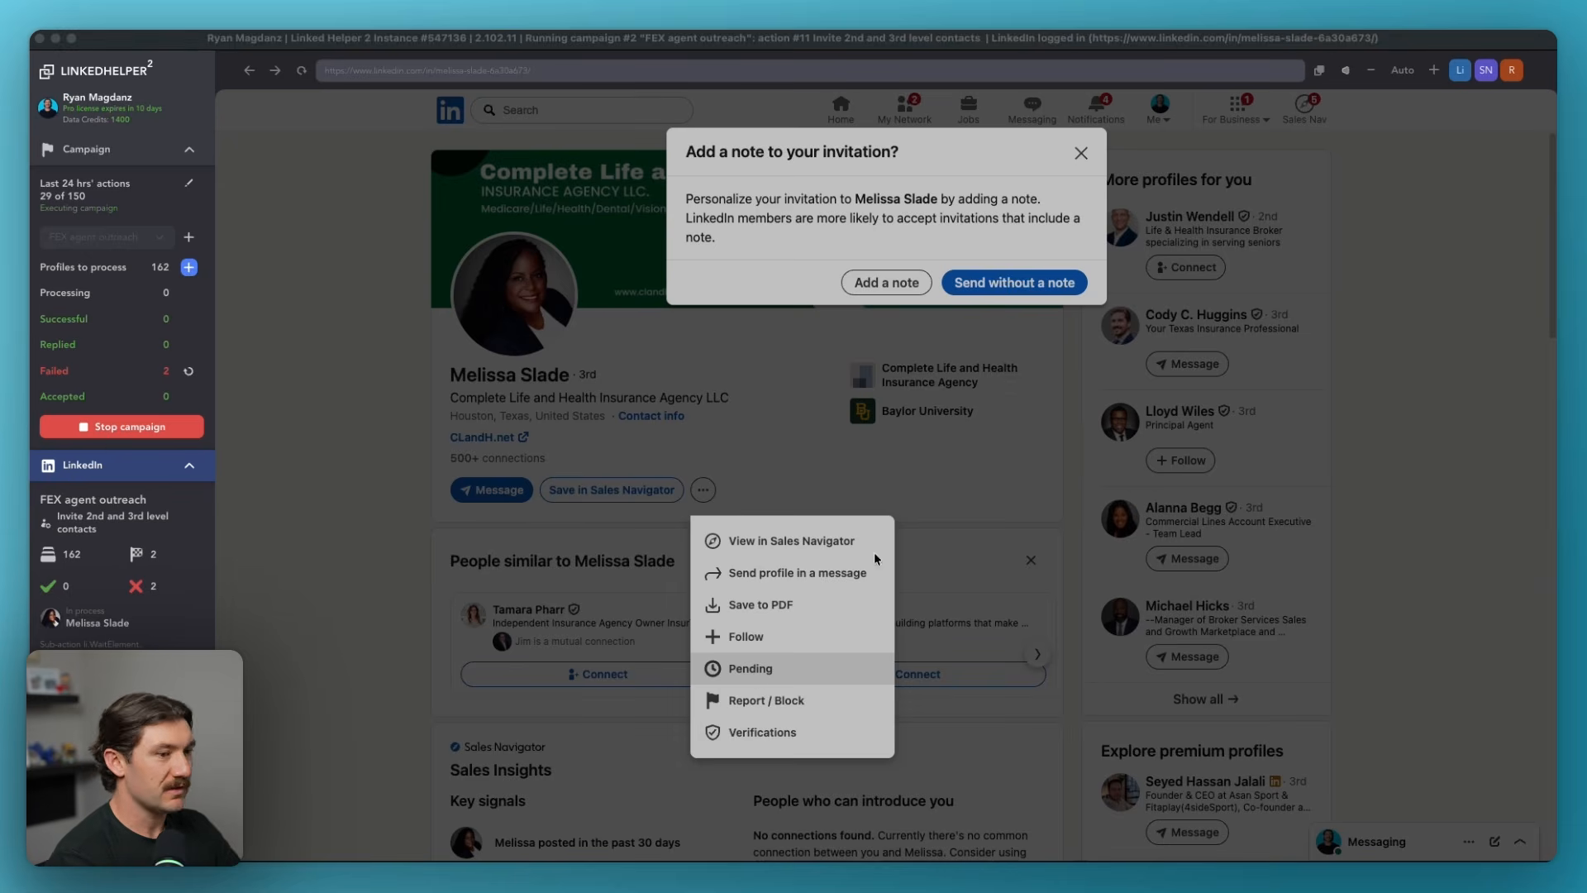
click(105, 430)
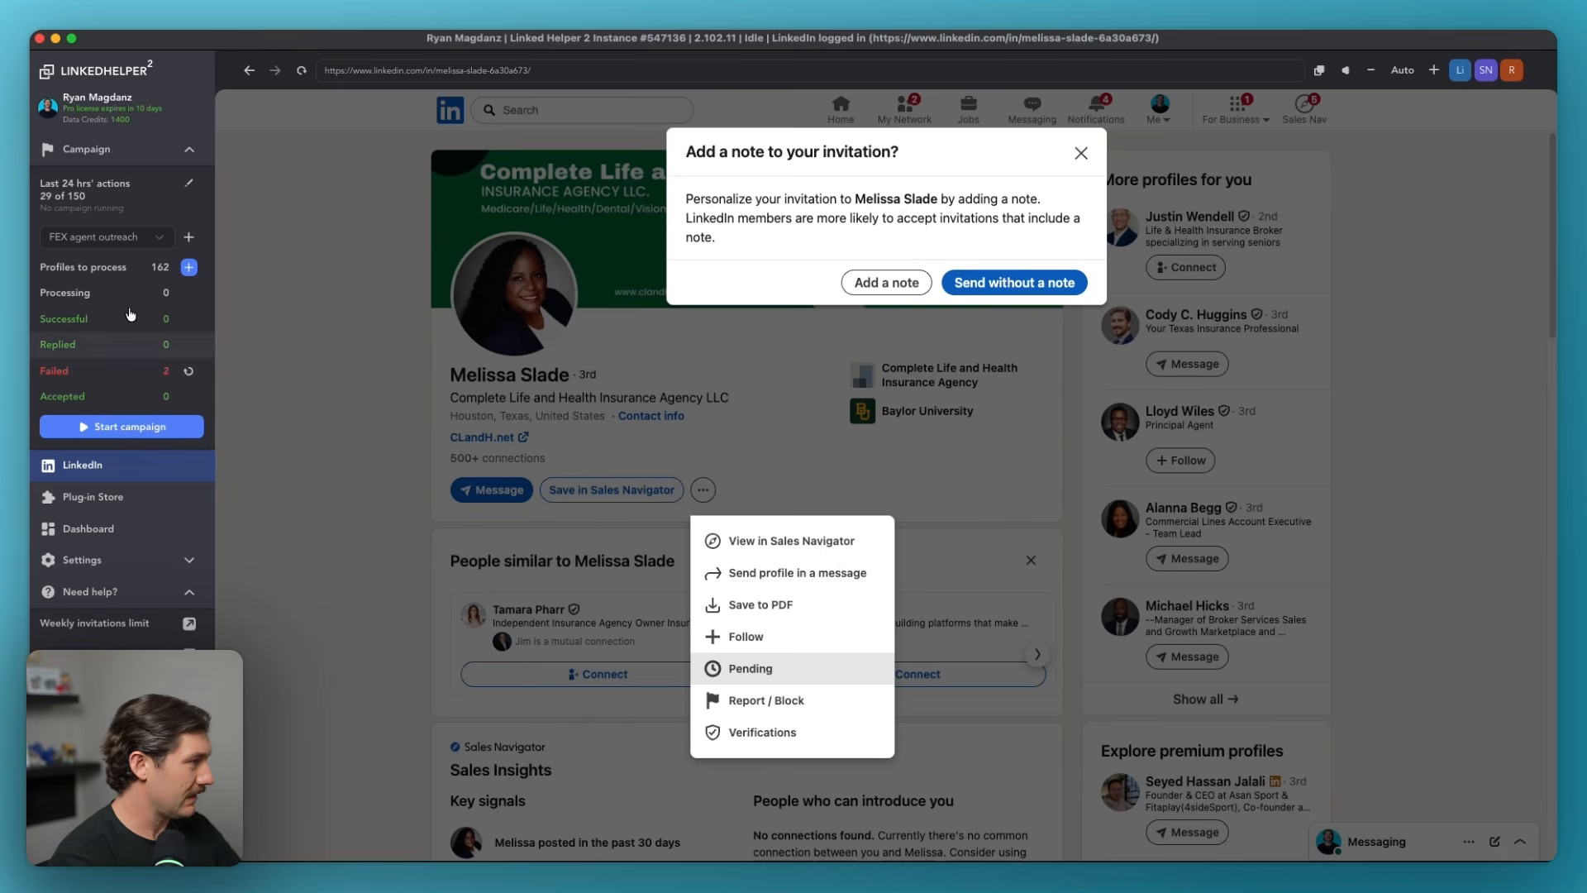
Examine the FEX agent outreach campaign's list of profiles to process and the details of its first profile.
click(110, 152)
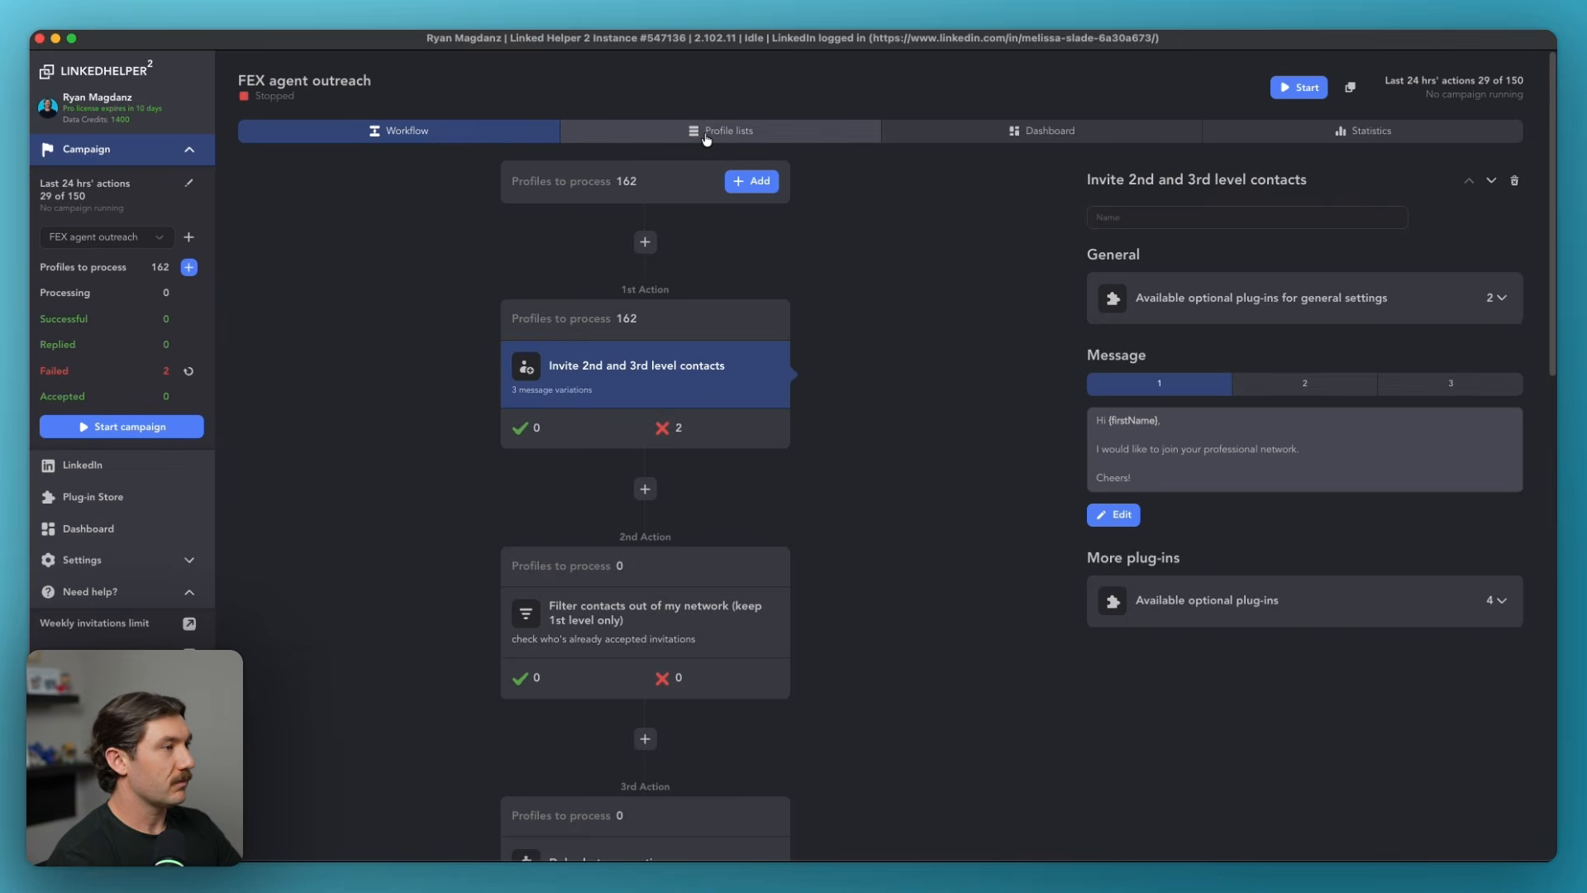
click(702, 132)
scroll(481, 507, down, 3)
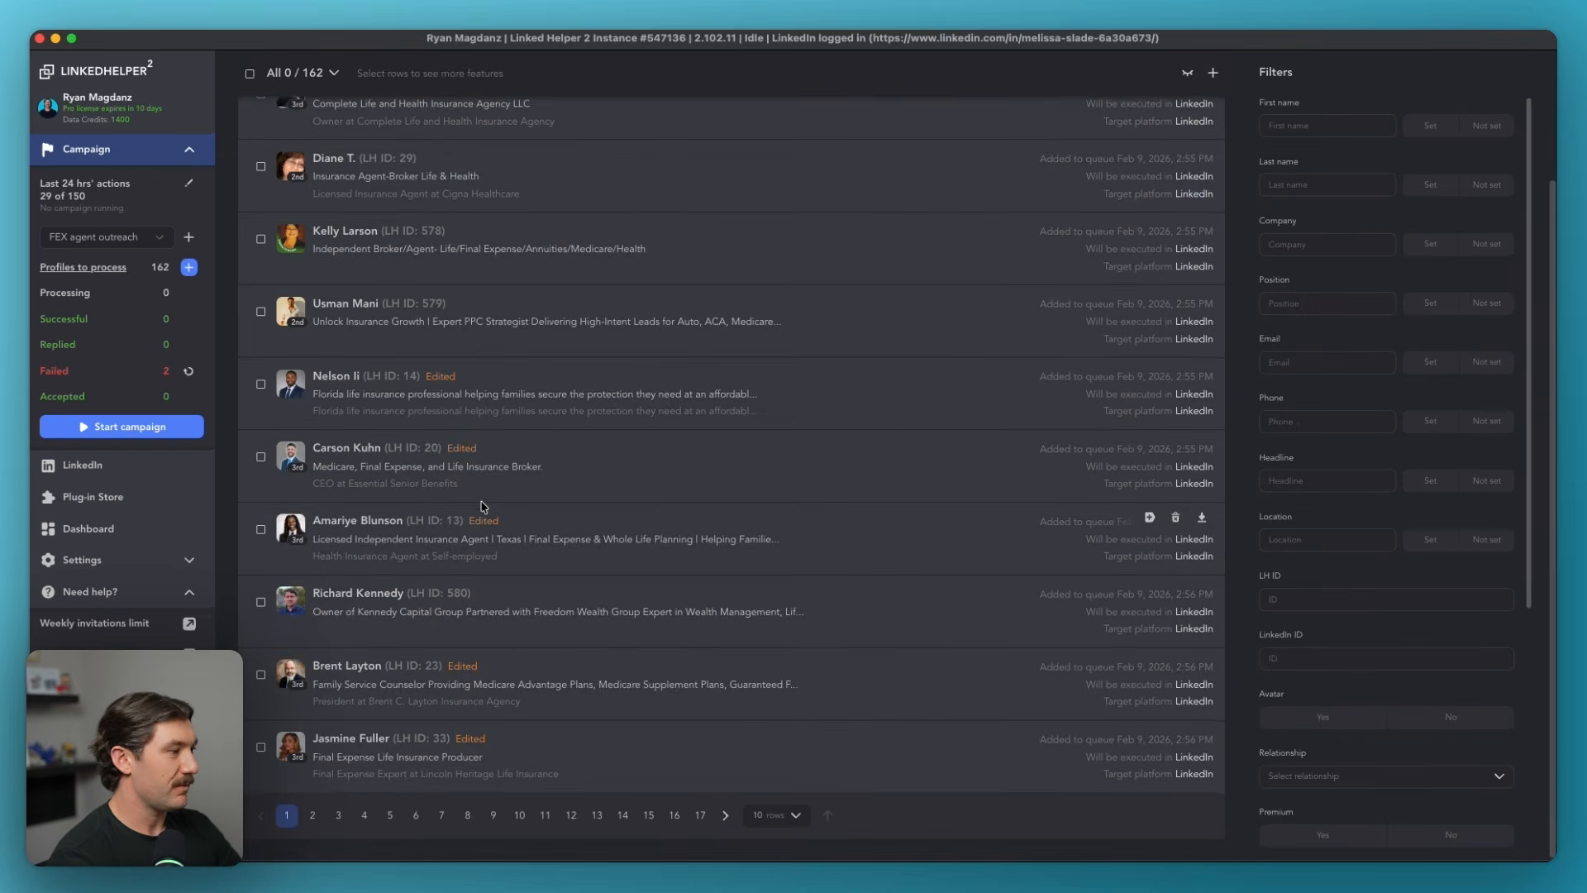
scroll(434, 456, up, 3)
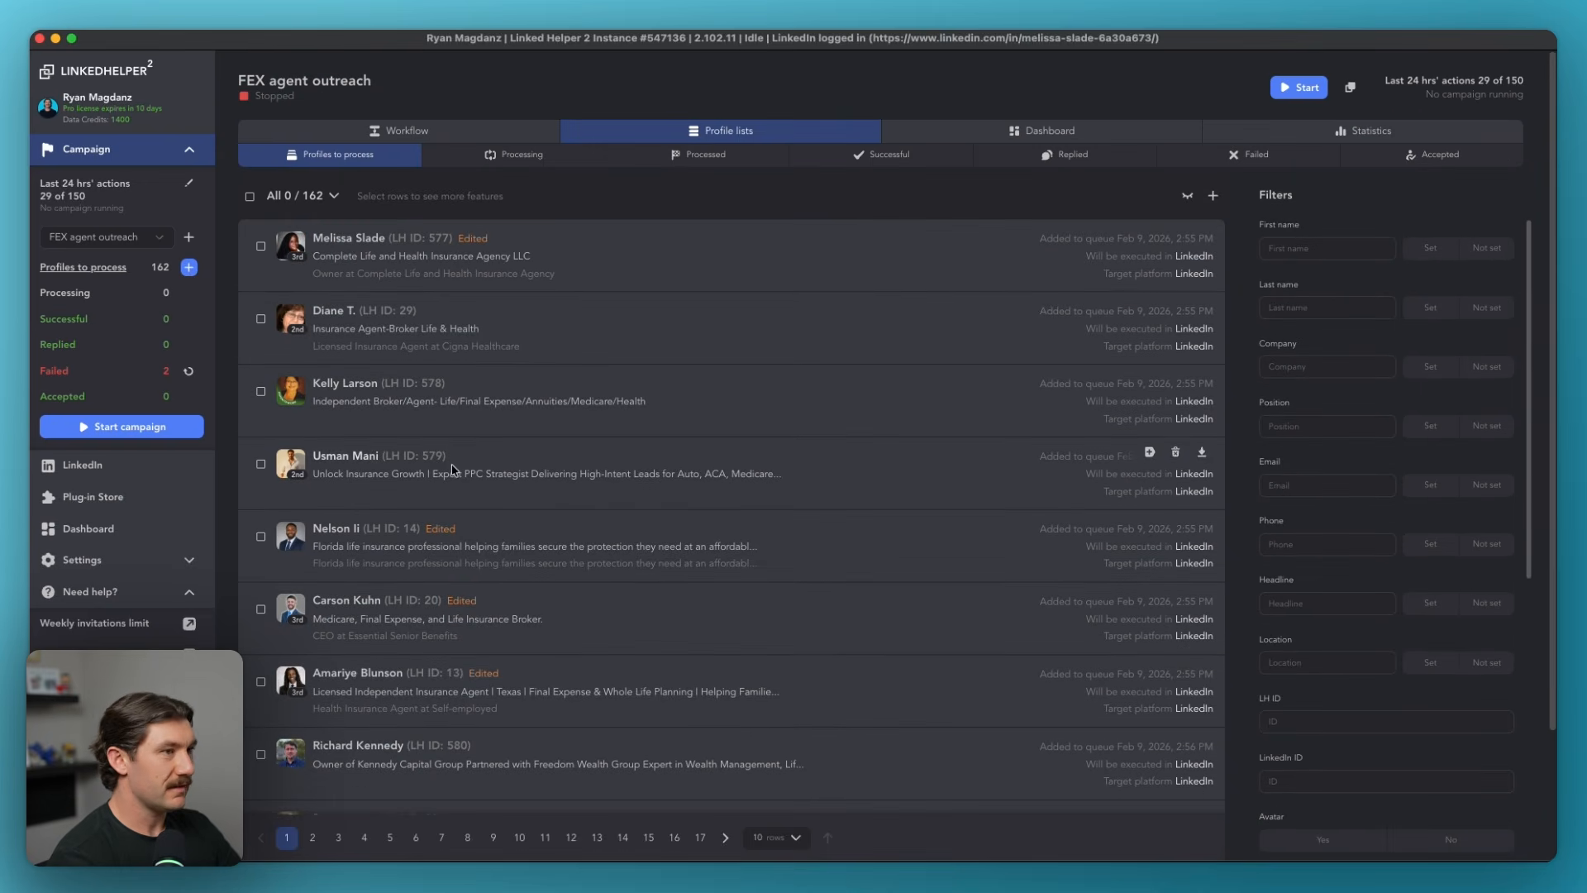
click(358, 241)
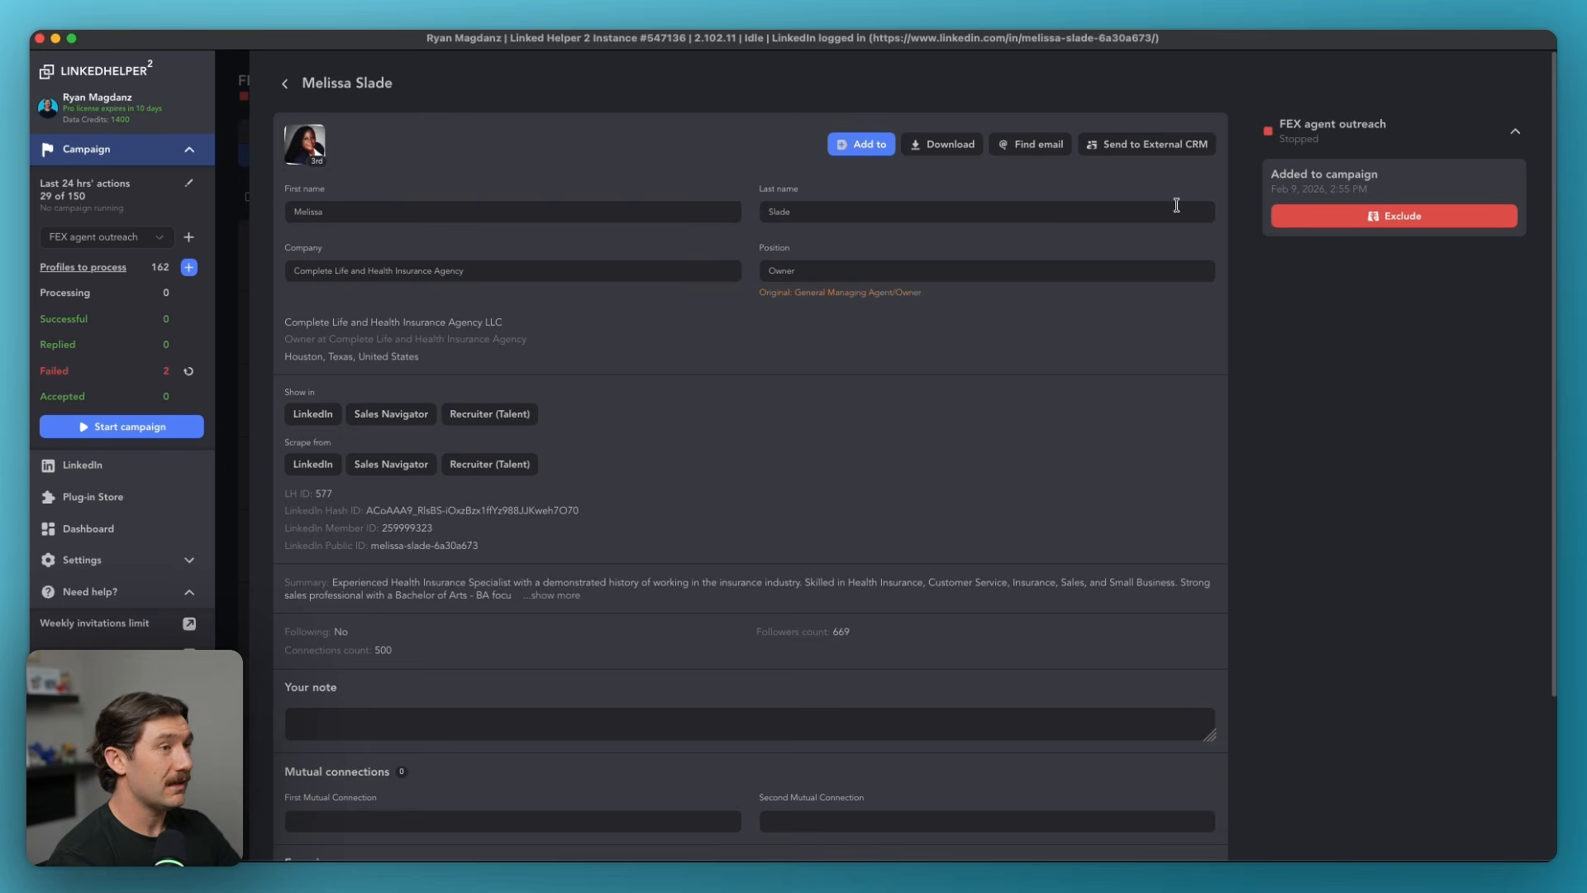
click(285, 83)
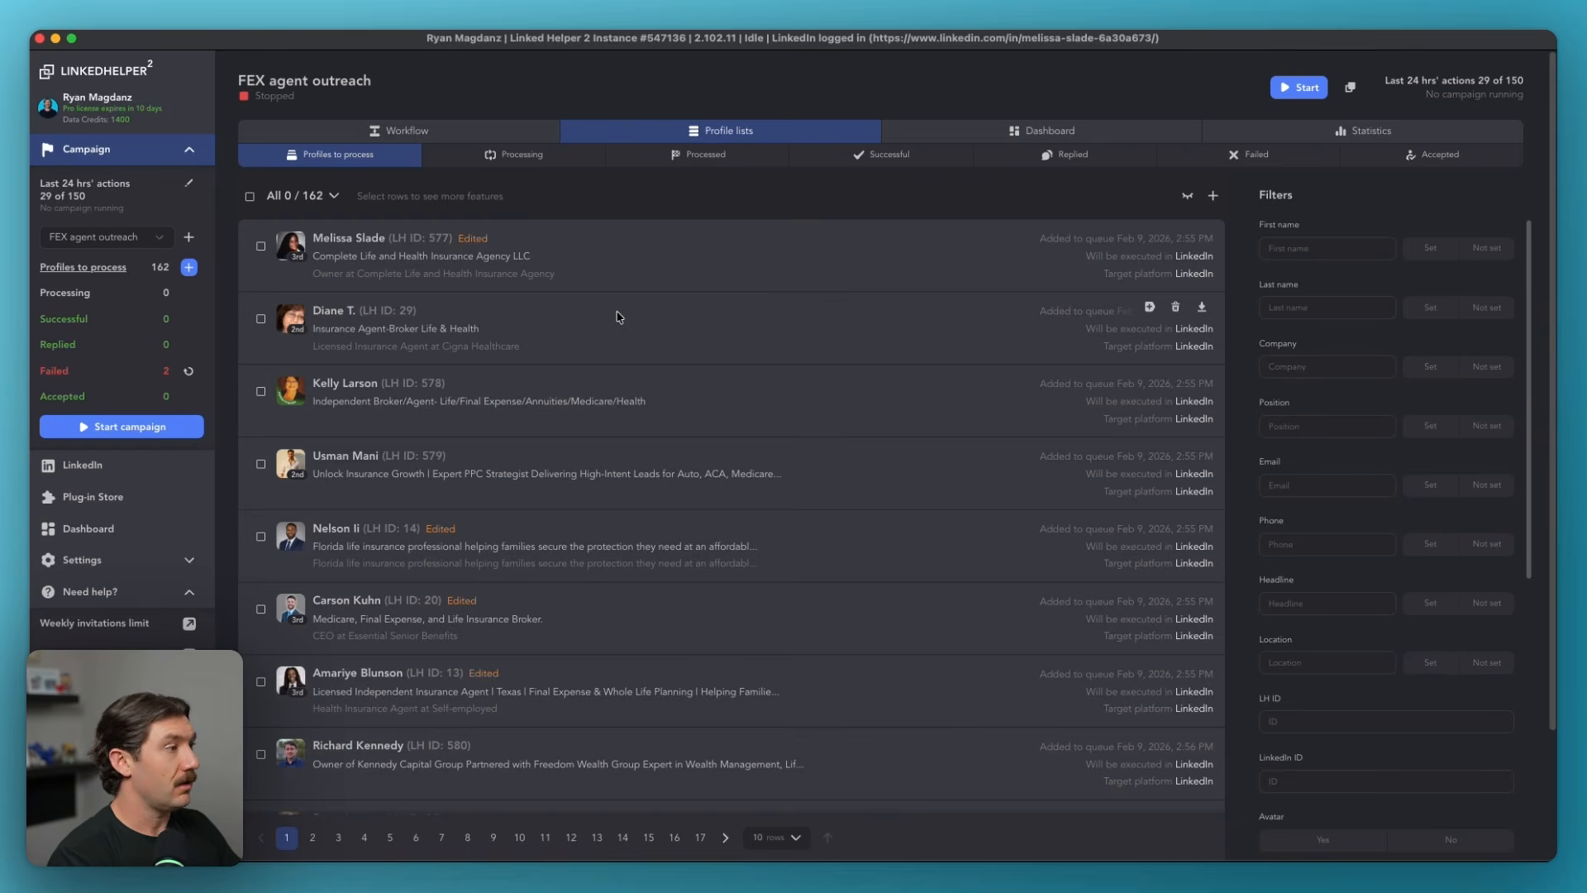
Add a Data Enrichment action at the end of the campaign workflow, after the last Check for replies action.
click(425, 130)
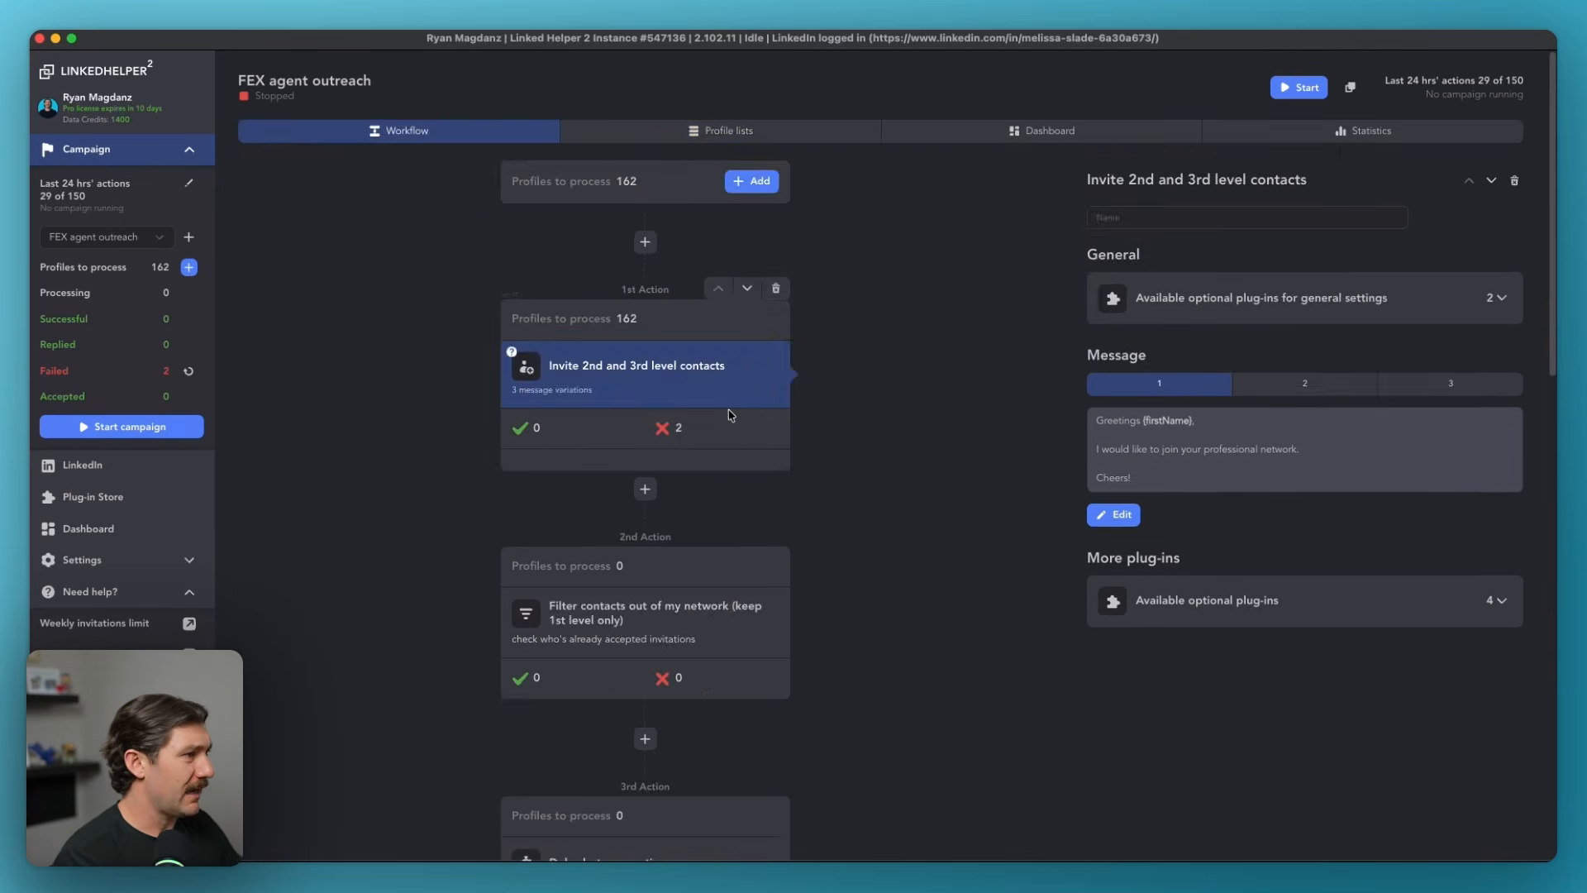
scroll(729, 416, down, 15)
click(645, 679)
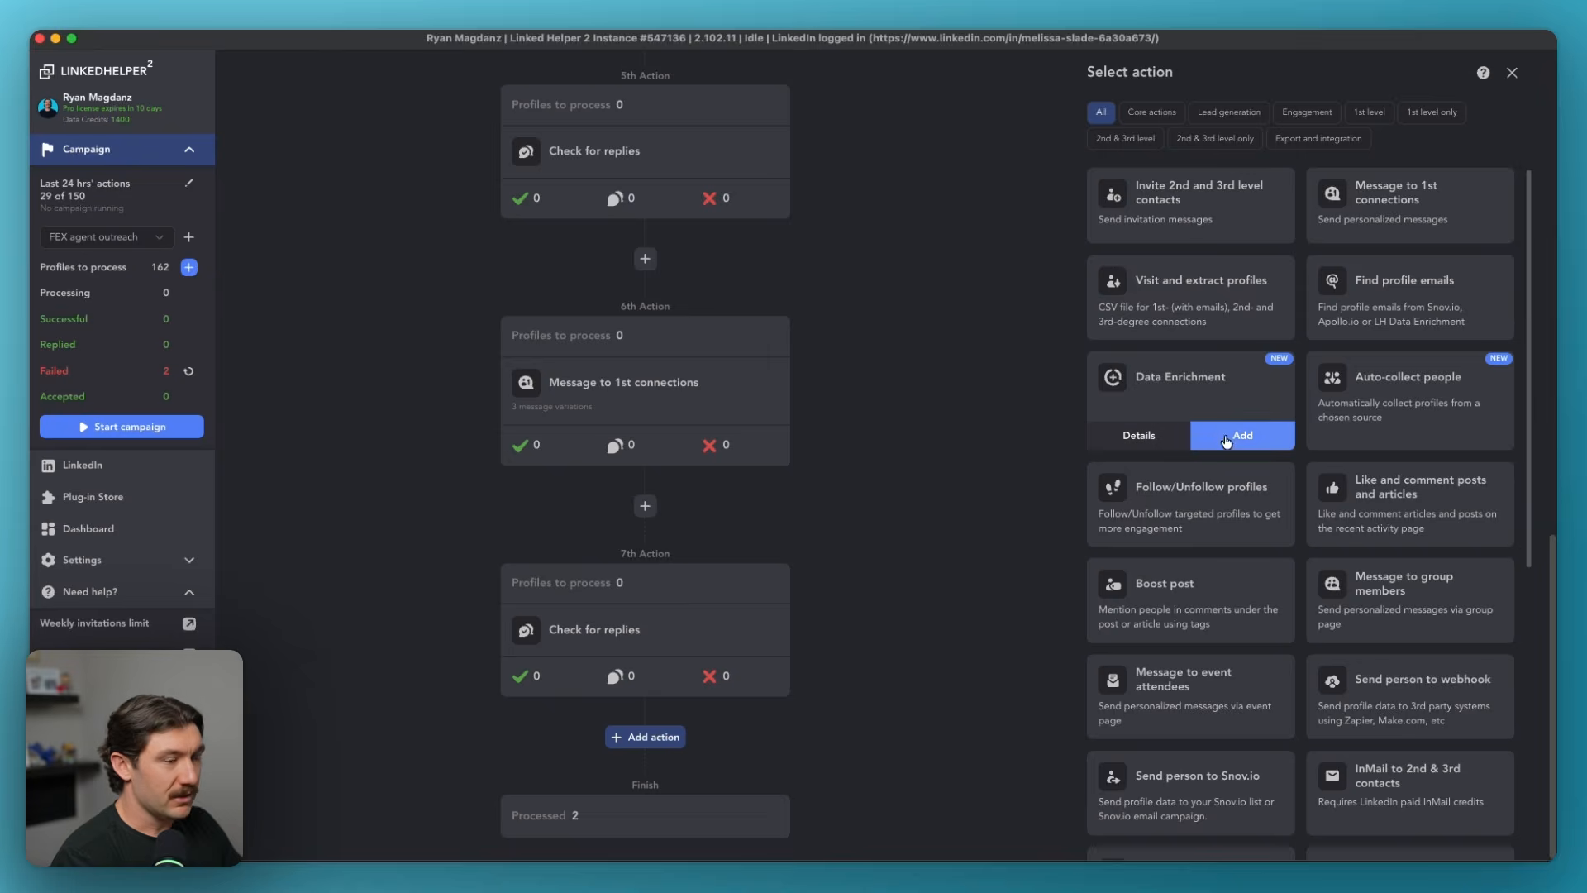
click(1230, 442)
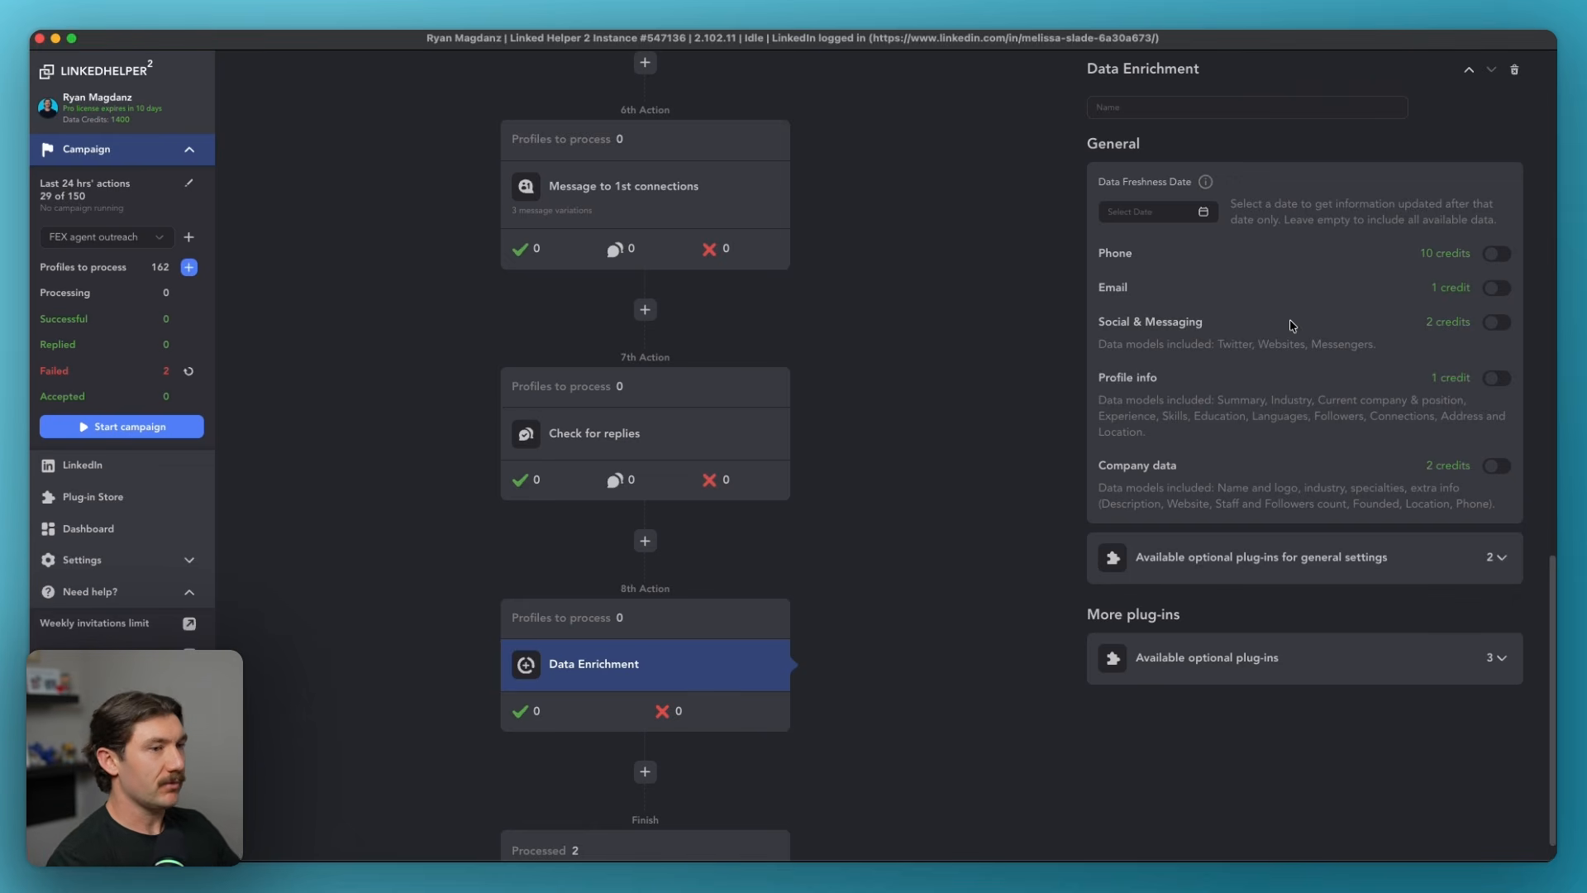
Enable email enrichment in the Data Enrichment action, accept its terms, and restrict it to Business emails.
scroll(1254, 368, up, 5)
scroll(1254, 369, down, 6)
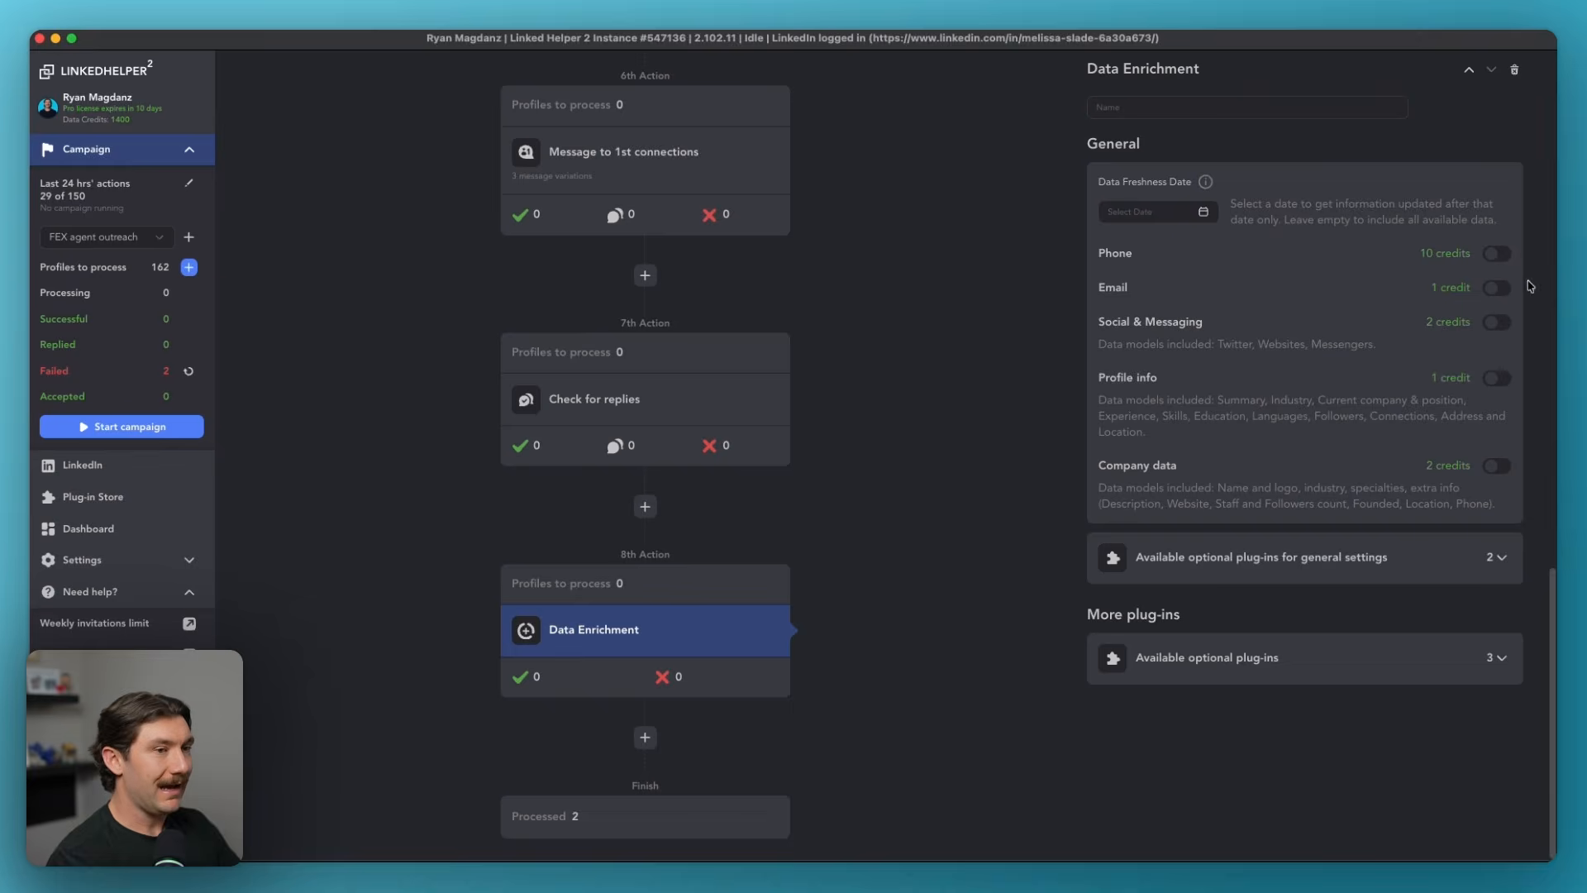
click(1494, 289)
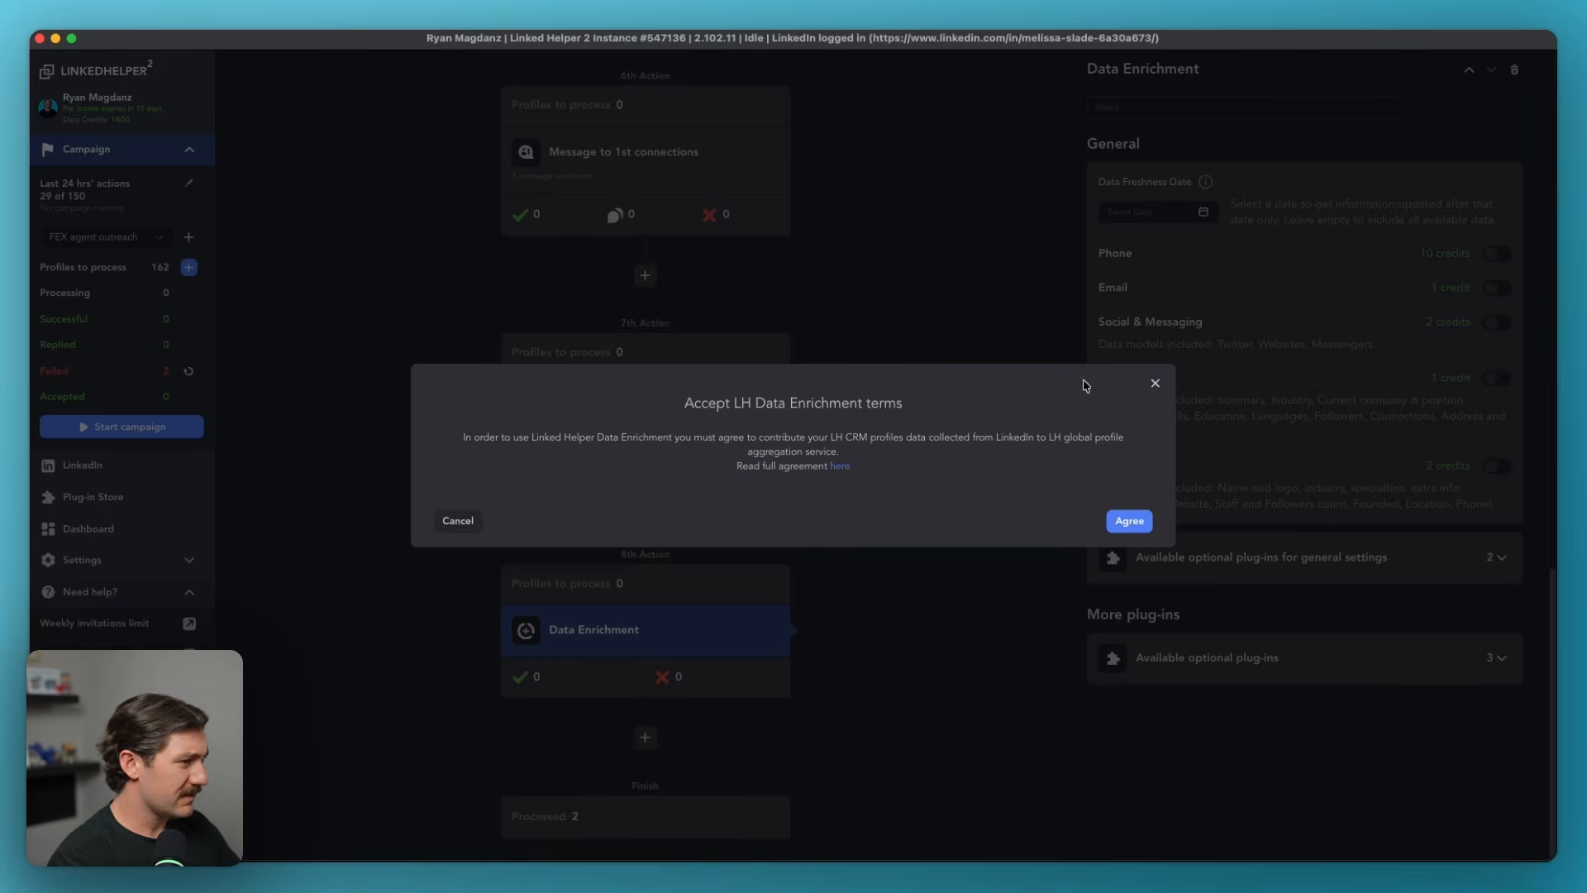
key(Return)
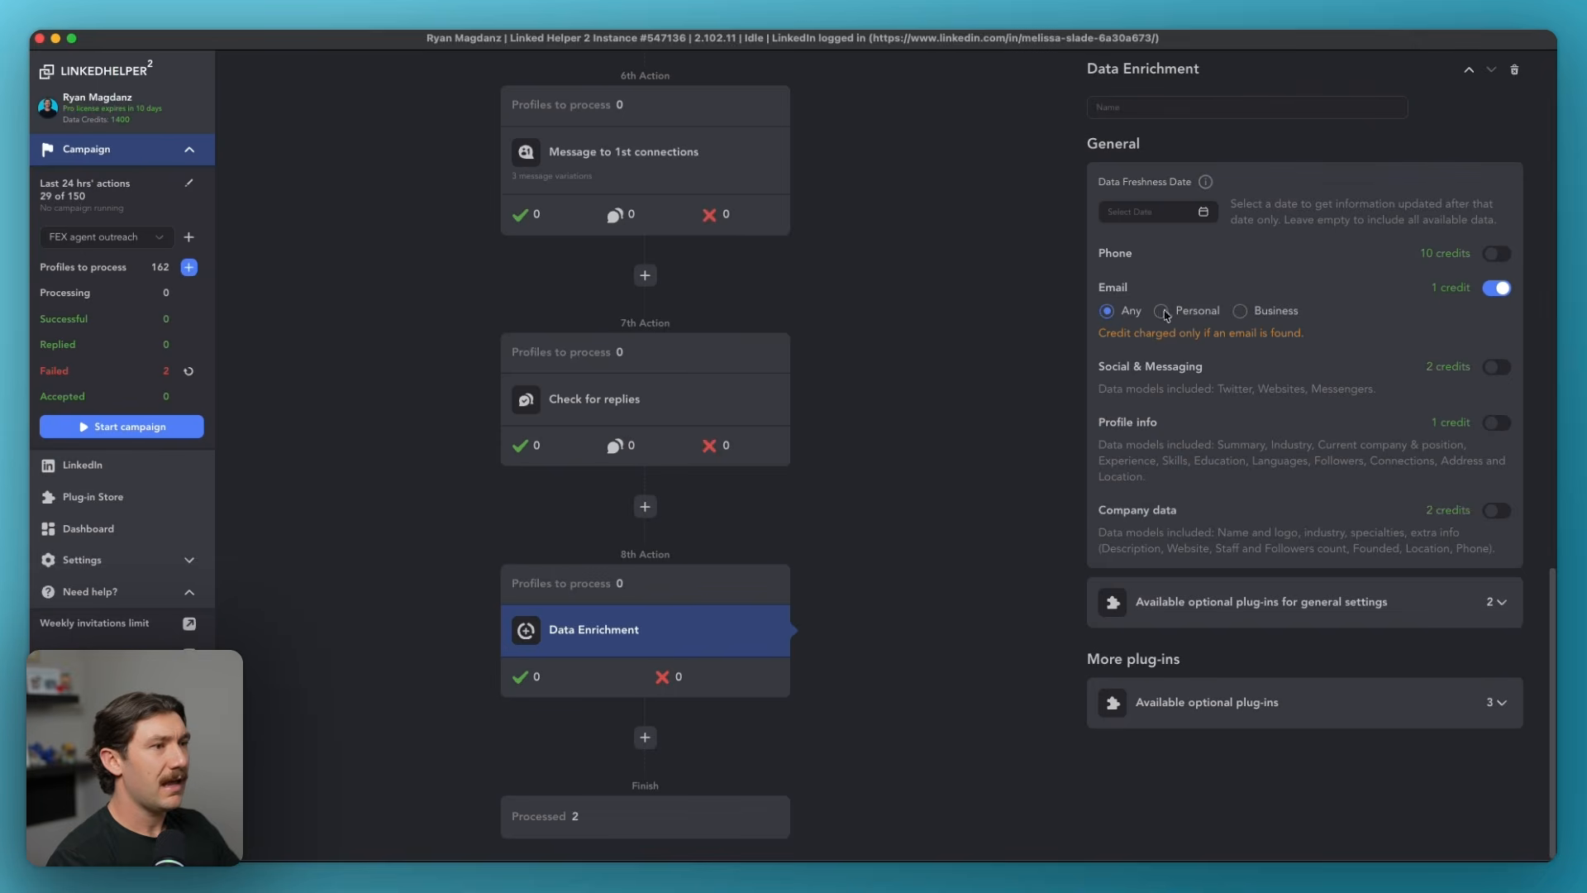
click(1240, 311)
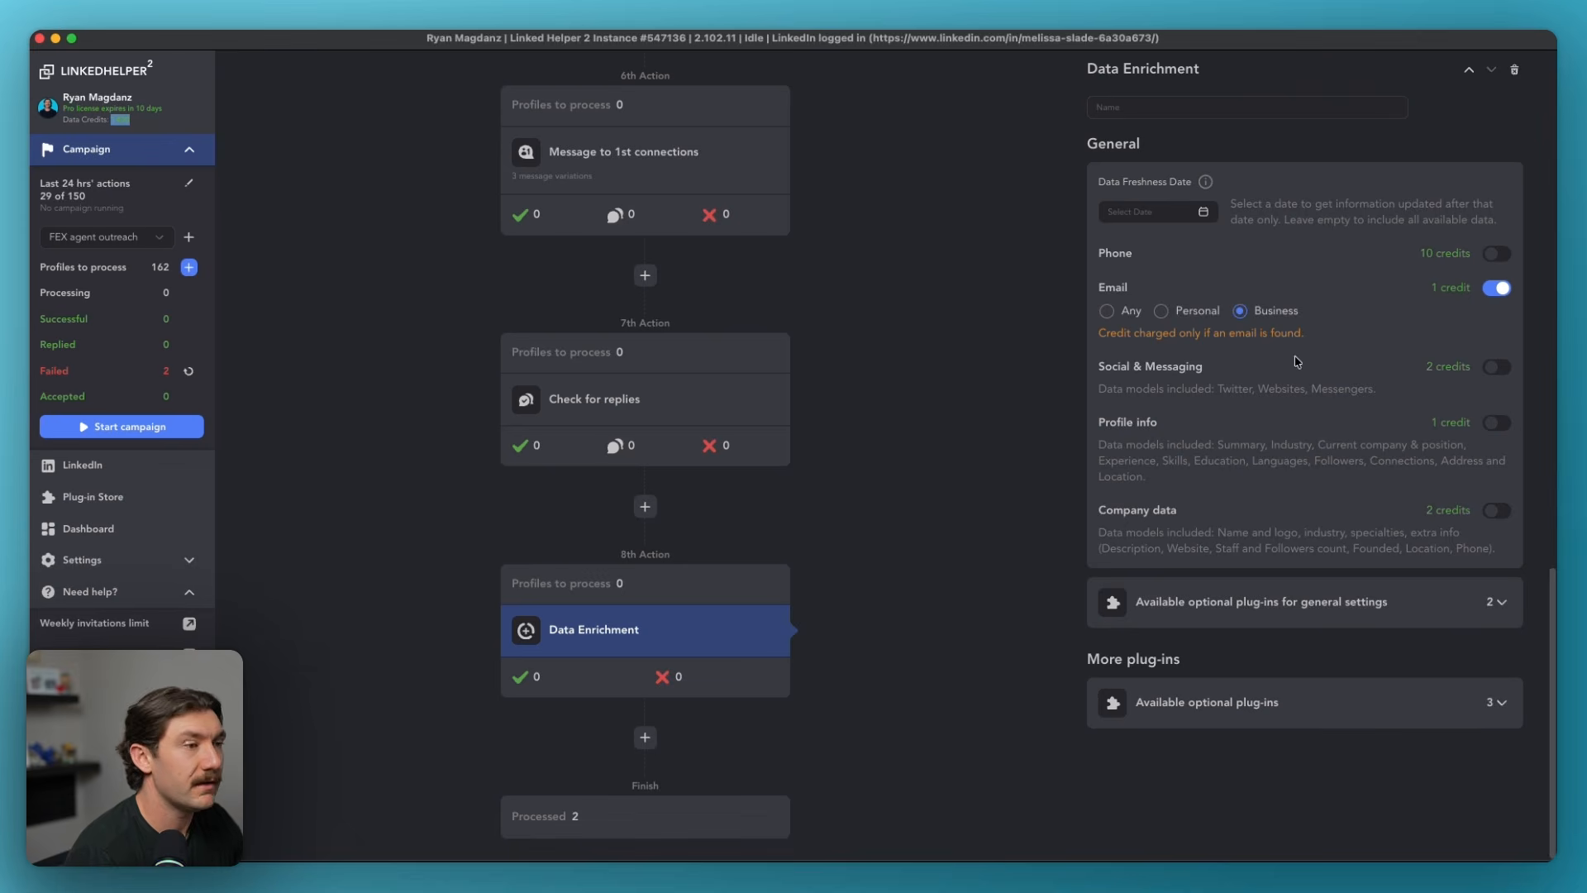
key(super+Tab)
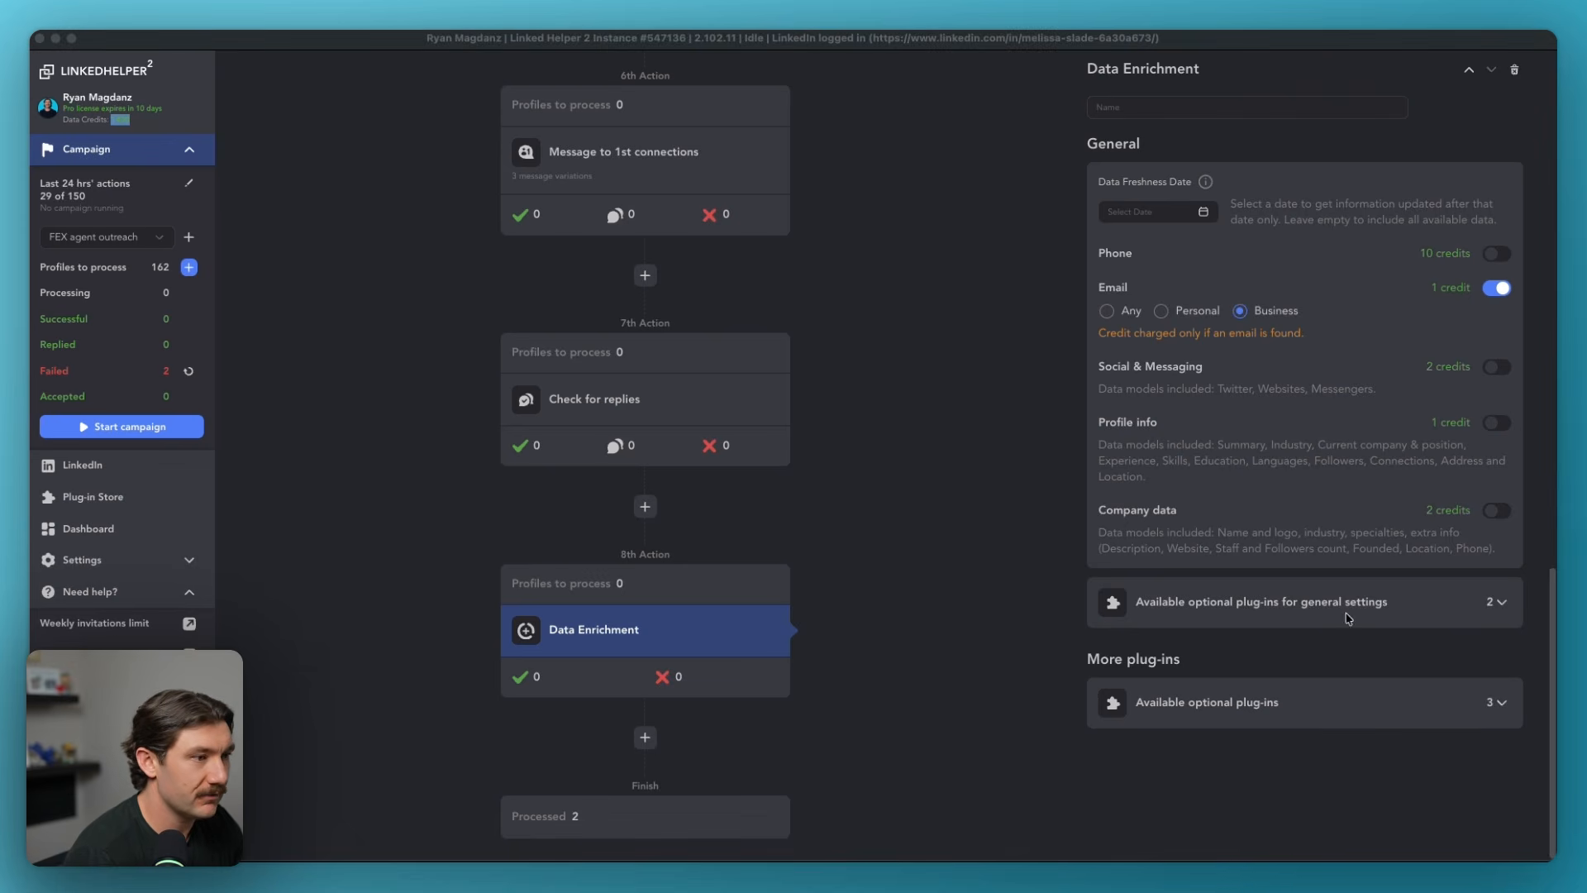
click(969, 556)
Review the campaign's queued profiles, its daily activity dashboard, and its per-action statistics.
scroll(574, 513, up, 17)
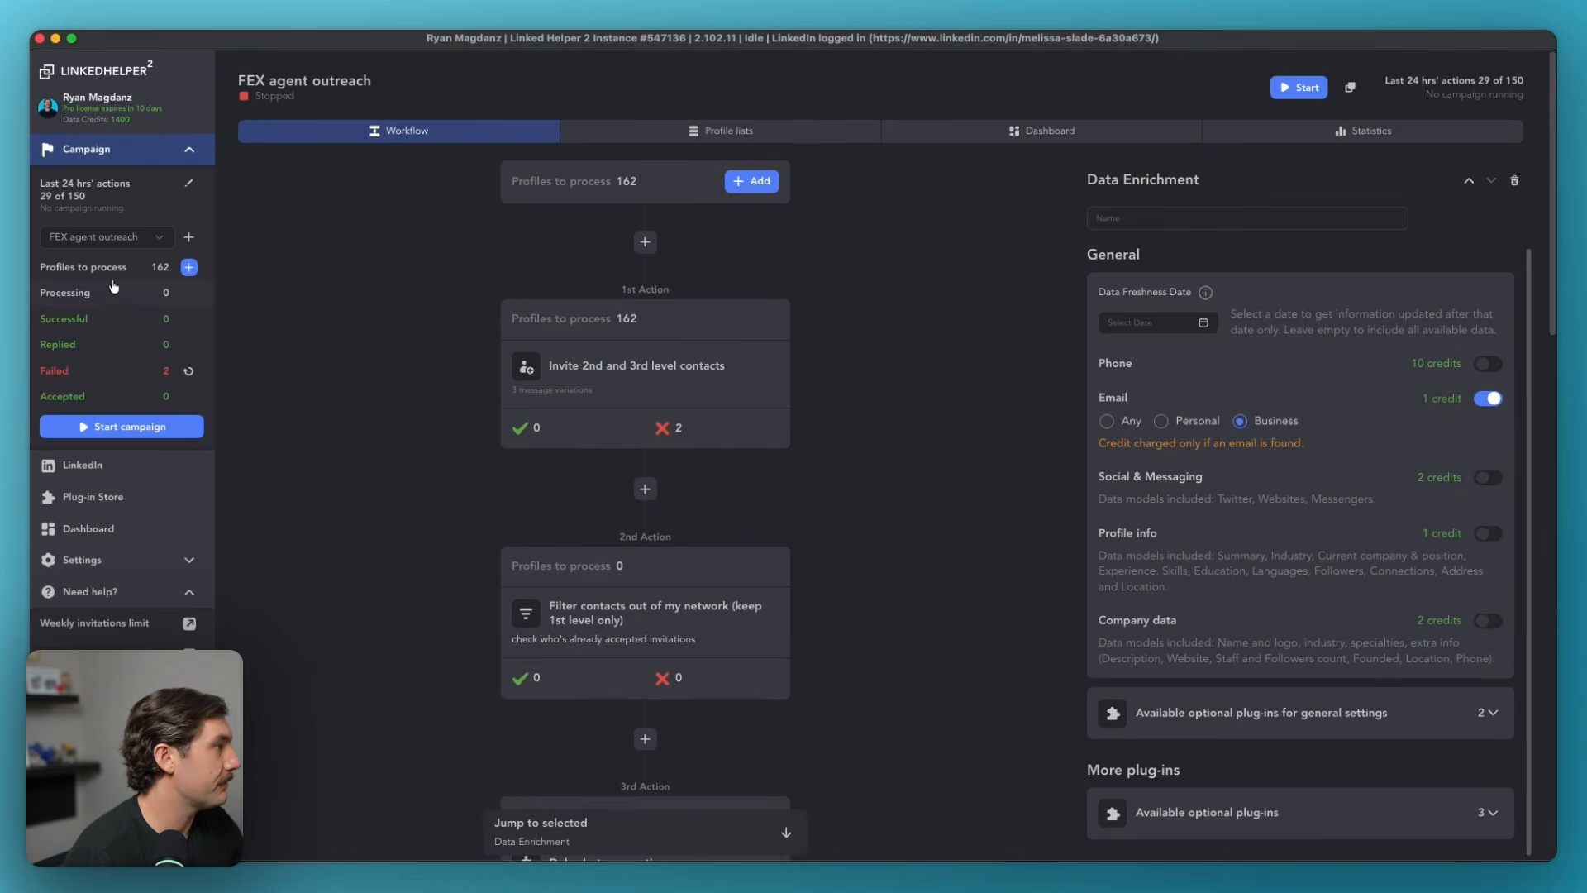
click(727, 131)
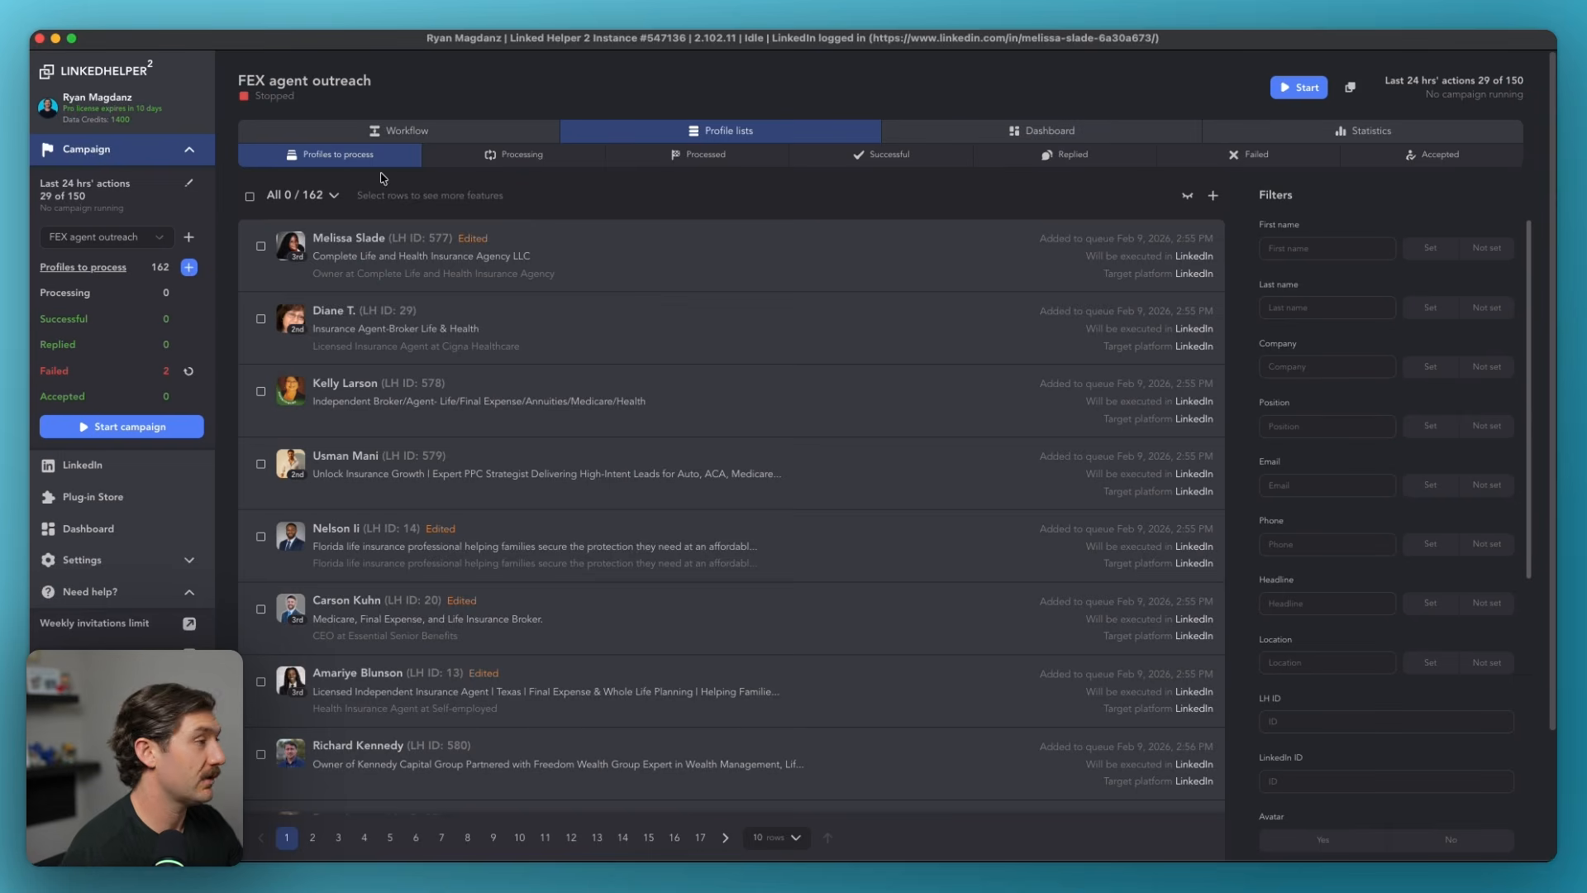
click(1066, 131)
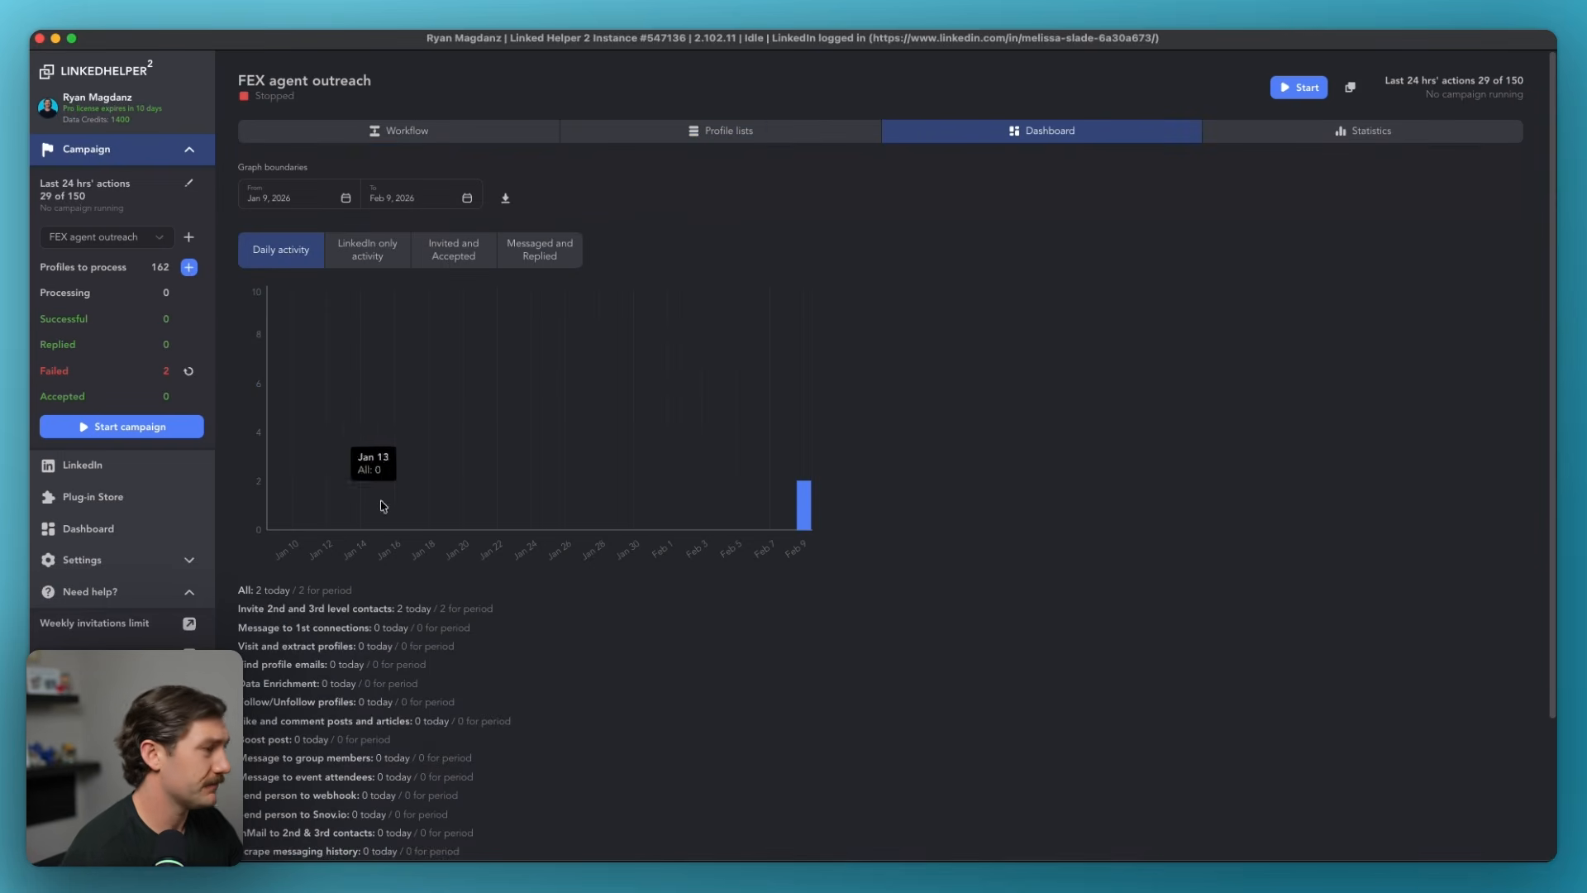
click(795, 135)
click(1118, 129)
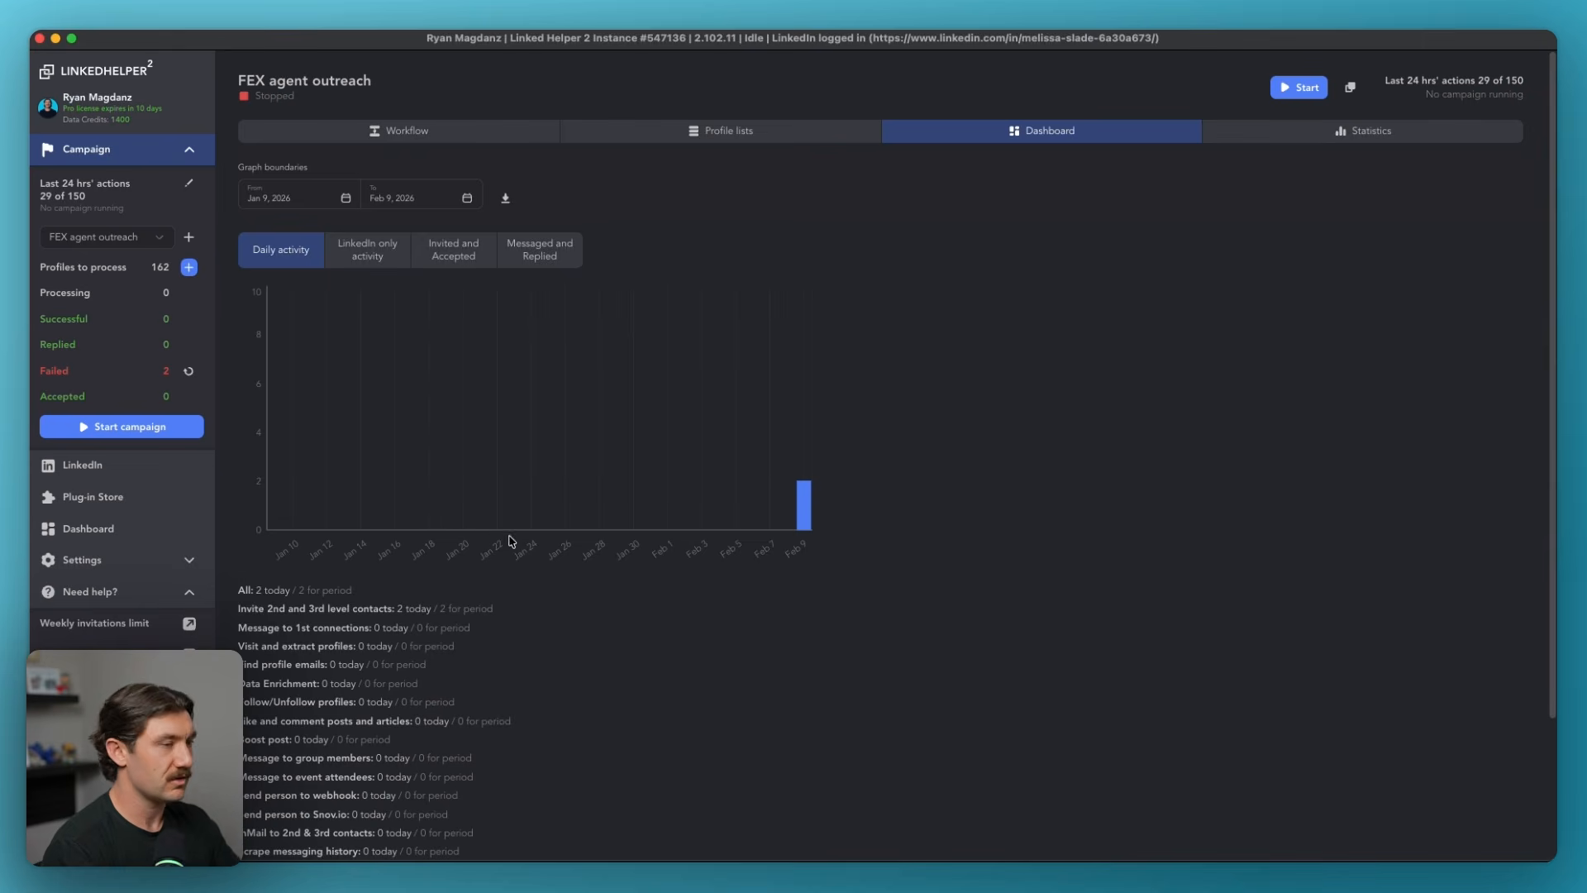
scroll(1052, 164, down, 2)
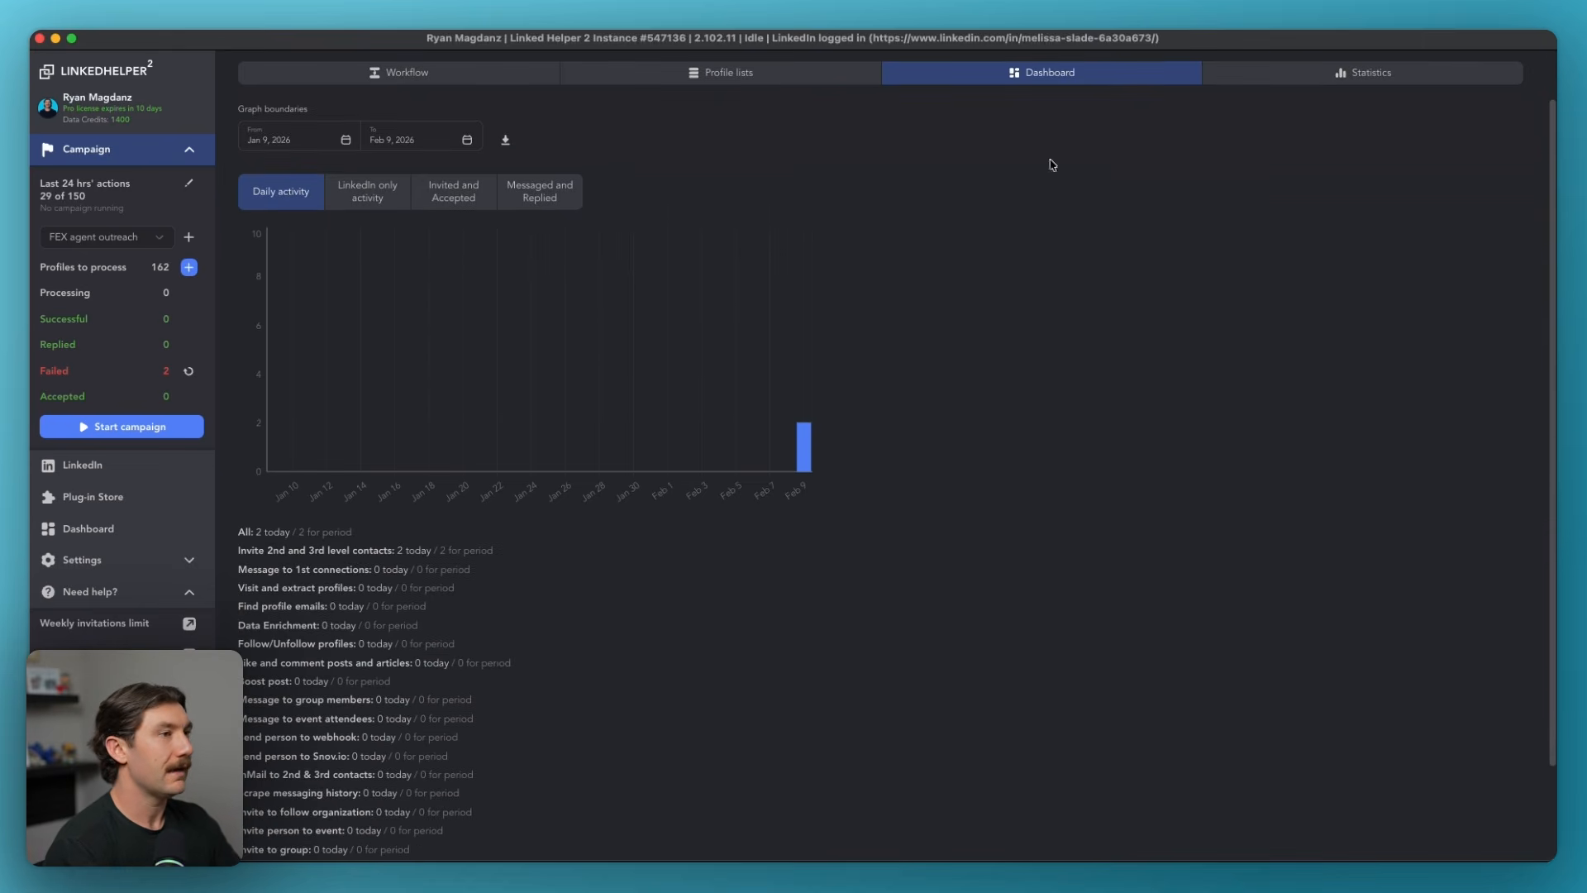
click(1349, 73)
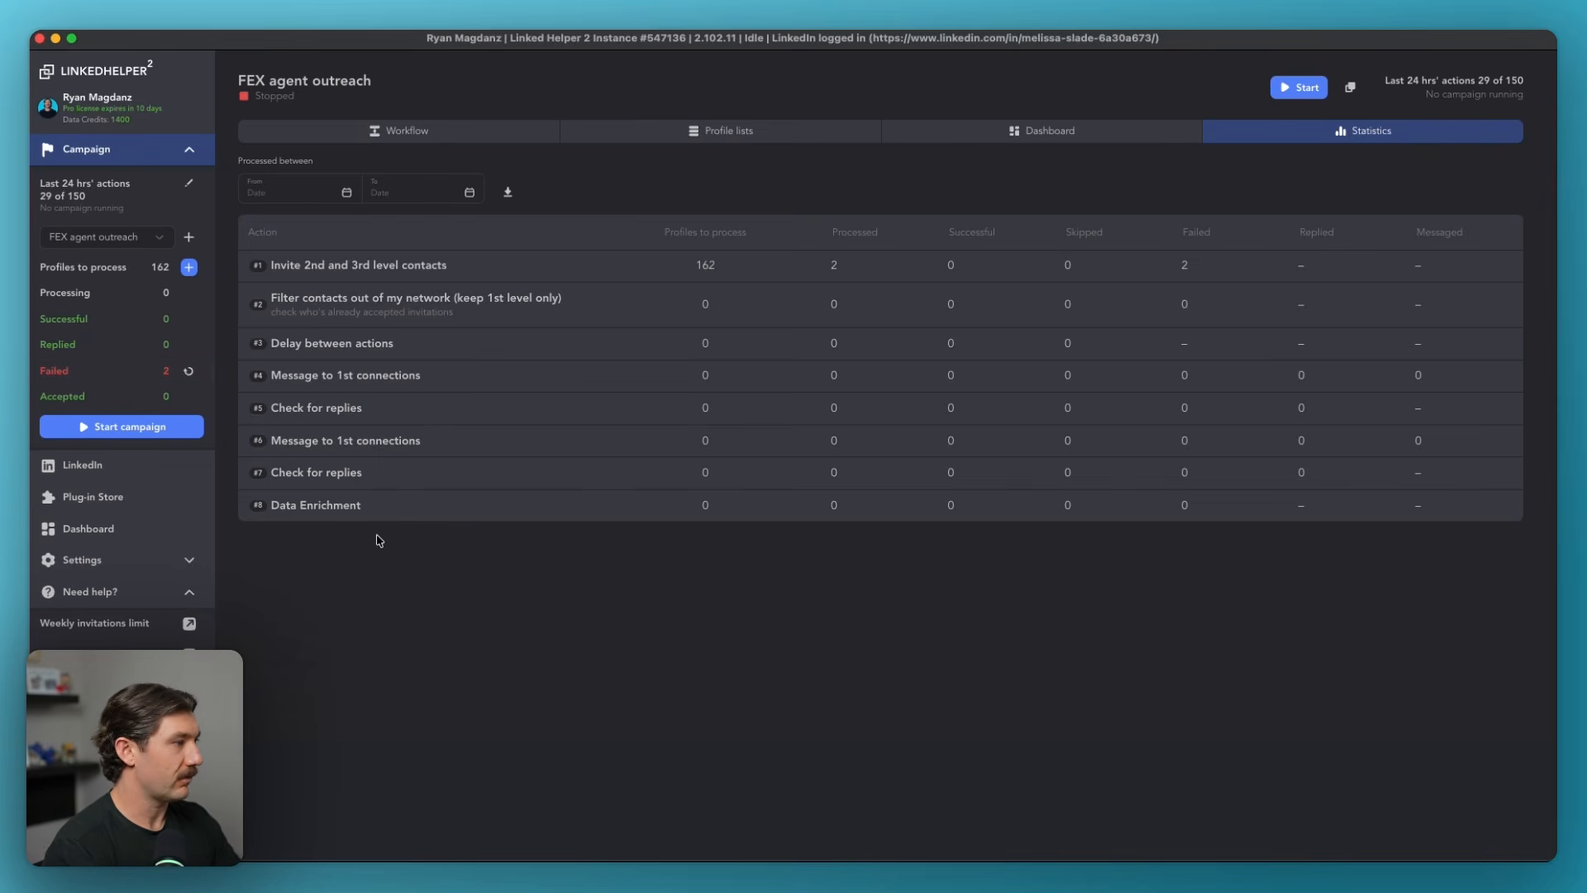
Start the FEX agent outreach campaign again and return to its workflow view.
click(150, 428)
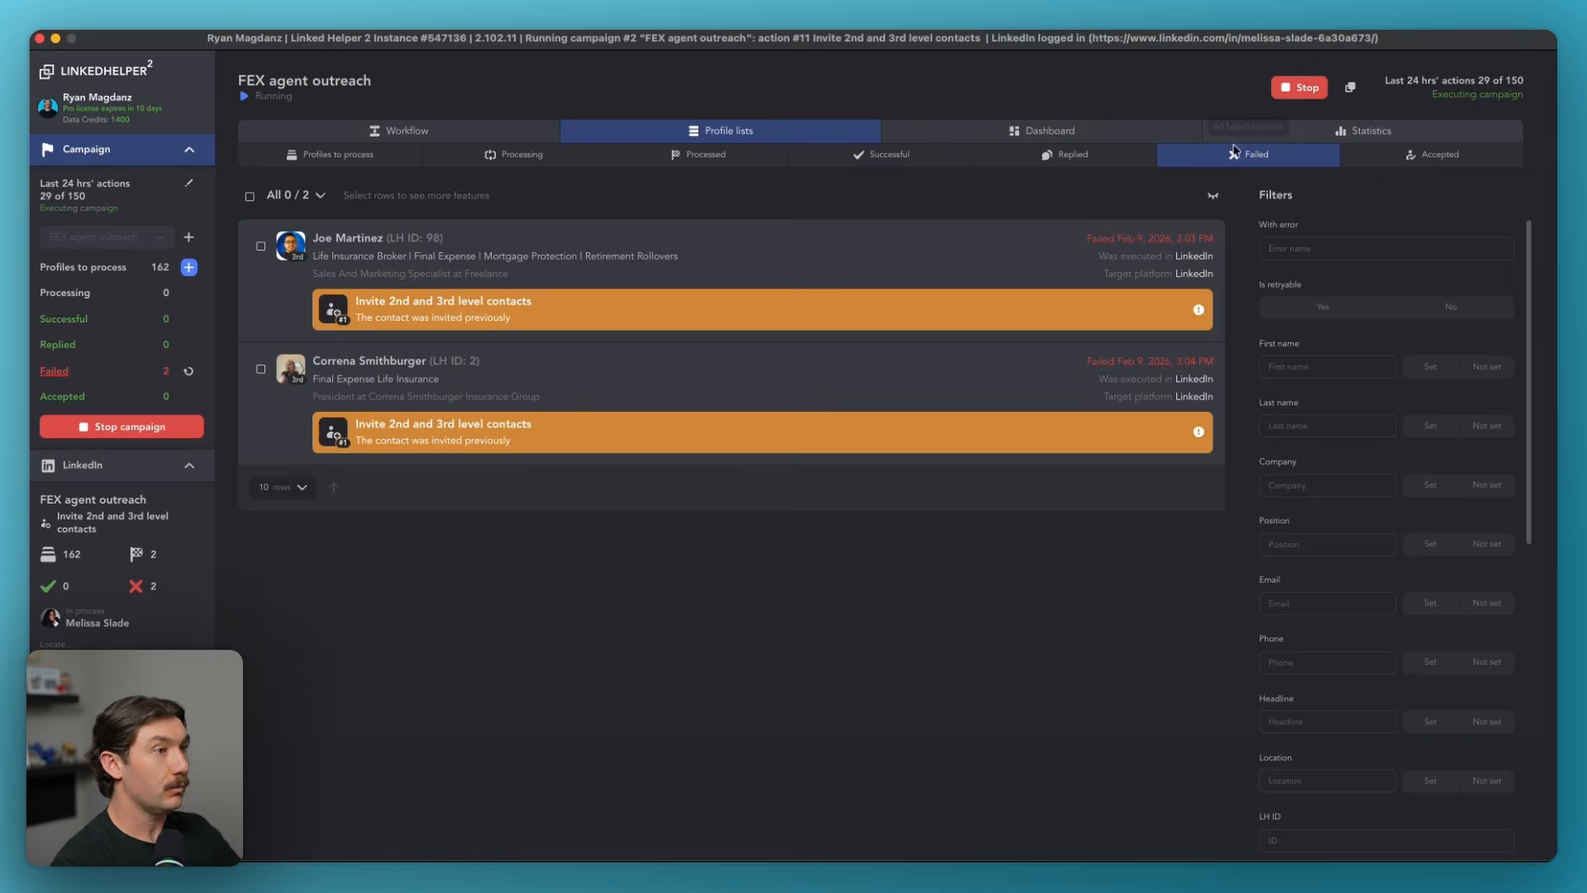
click(310, 128)
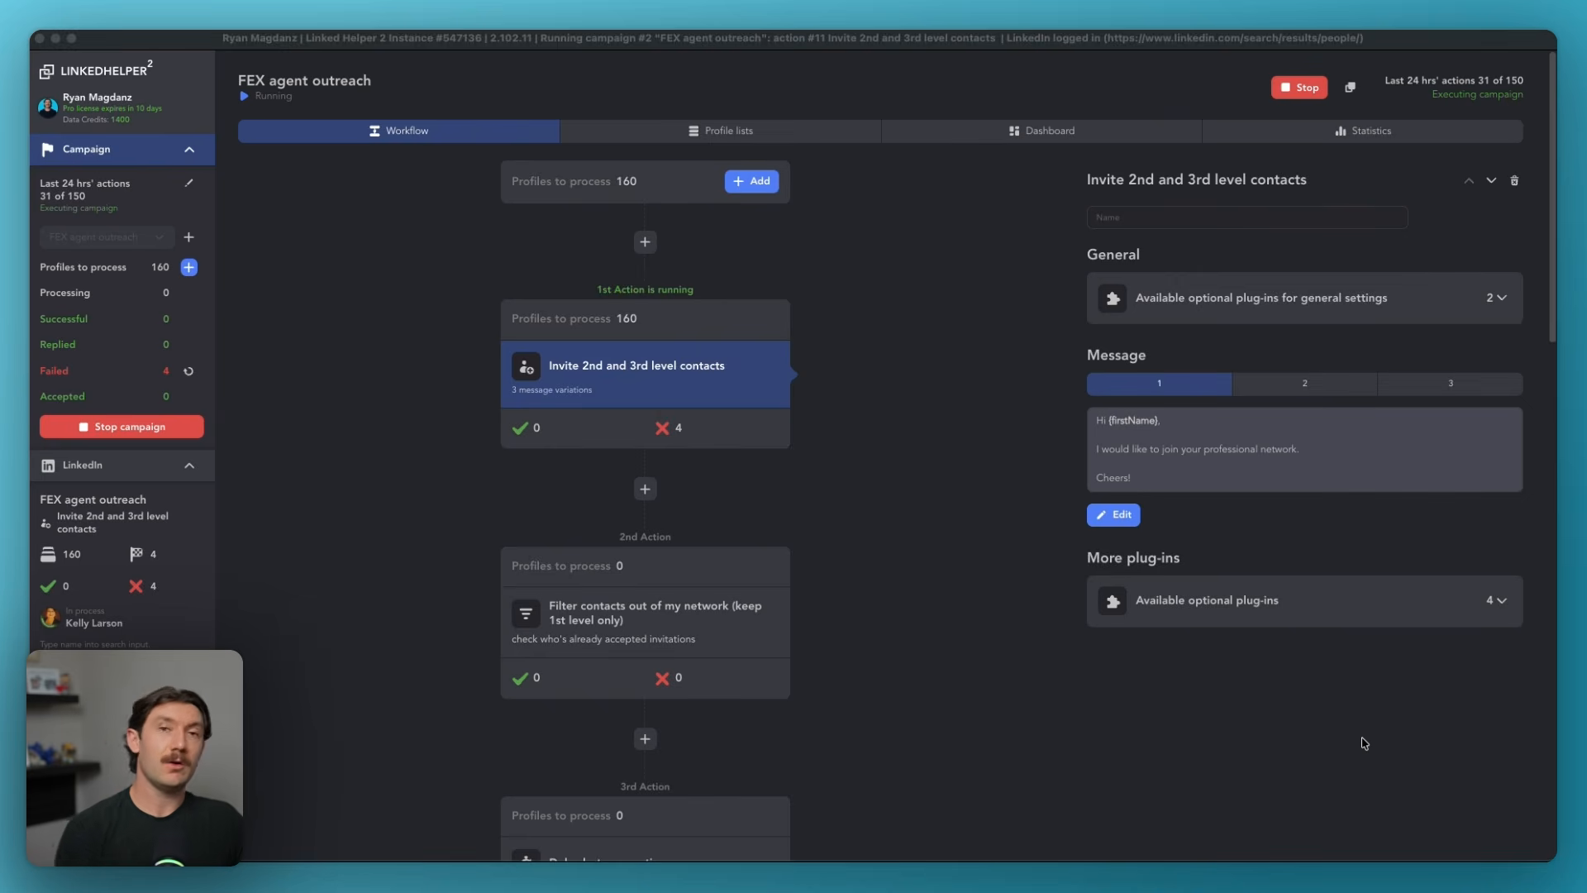